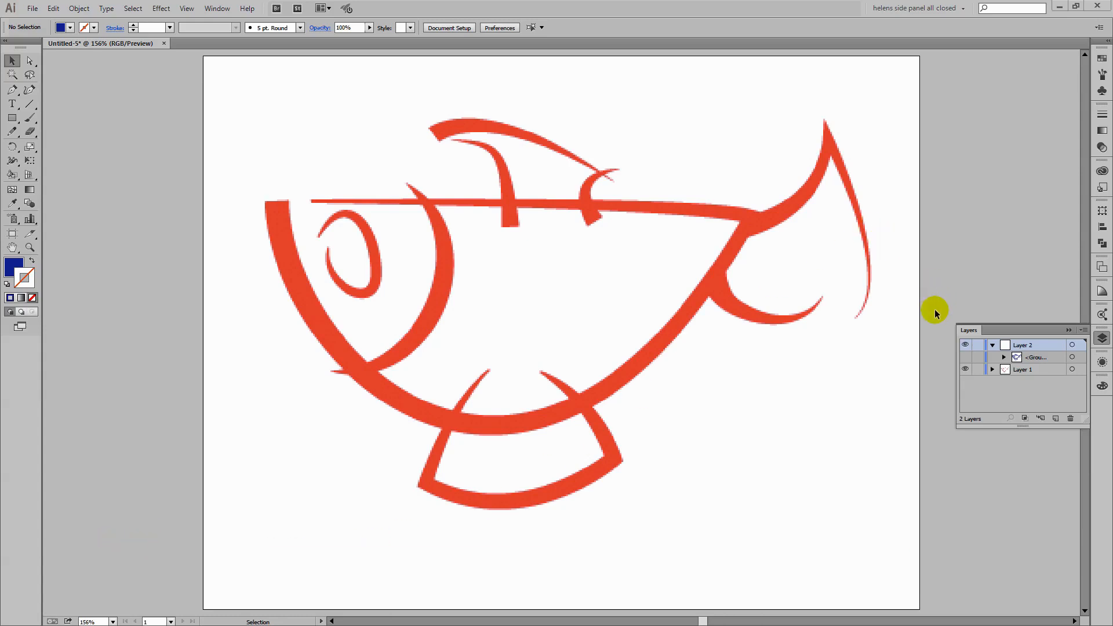
- Hide Layer 1 with the red sketch to view the finished blue fish tracing
{"action": "left_click", "coordinate": [964, 368]}
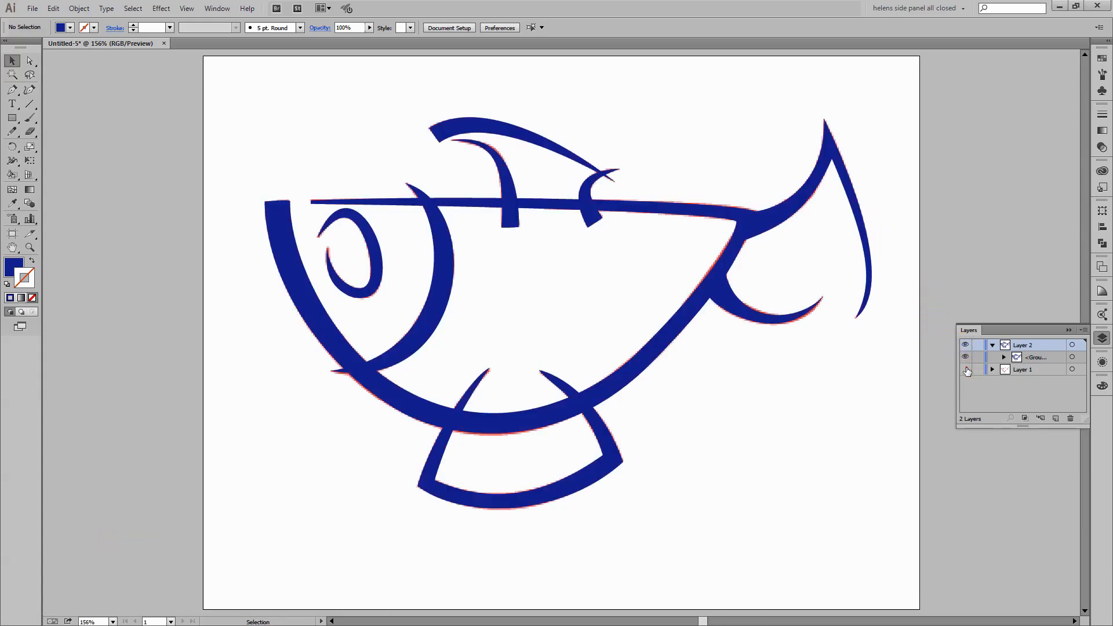
{"action": "left_click", "coordinate": [583, 412]}
{"action": "left_click", "coordinate": [776, 528]}
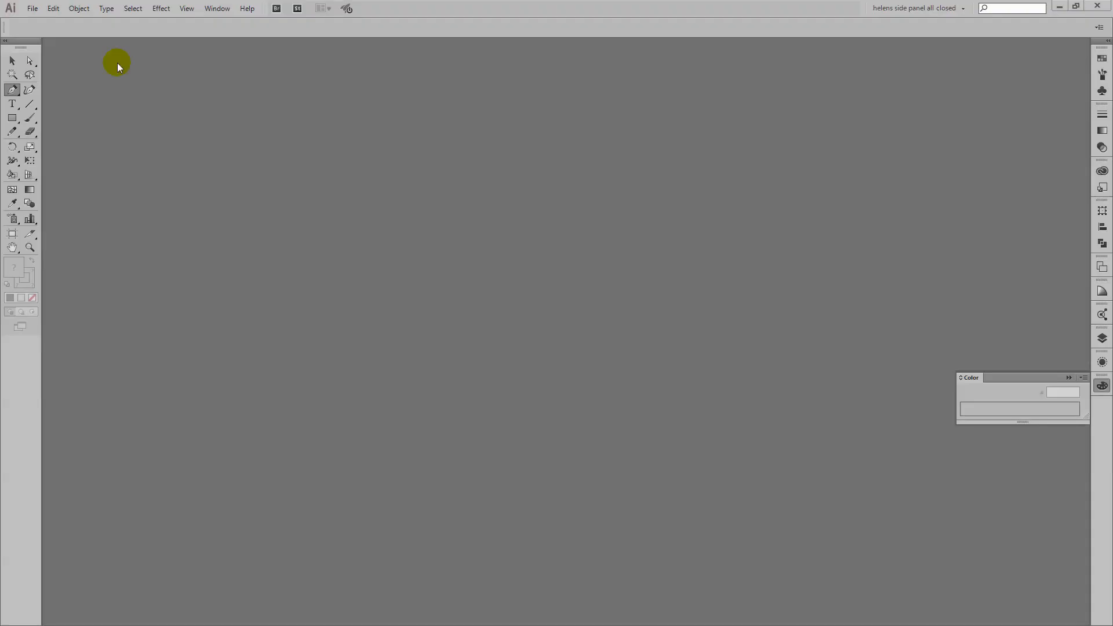
- Create a new Letter-size landscape document, 792 x 612 pt, in RGB colour mode
{"action": "left_click", "coordinate": [31, 9]}
{"action": "left_click", "coordinate": [44, 20]}
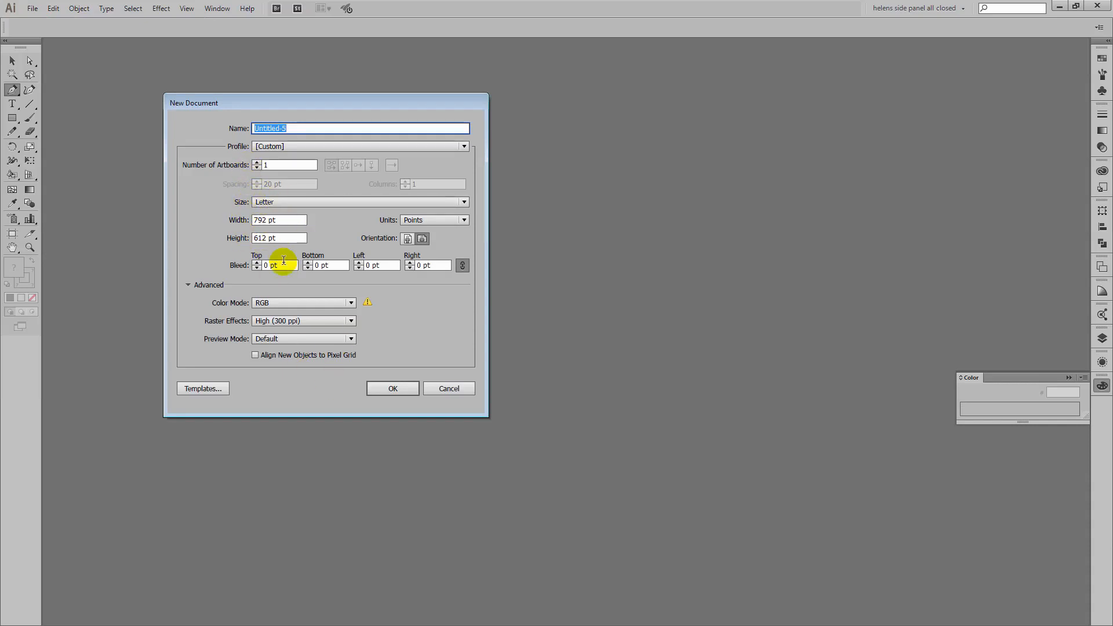
{"action": "left_click", "coordinate": [393, 388]}
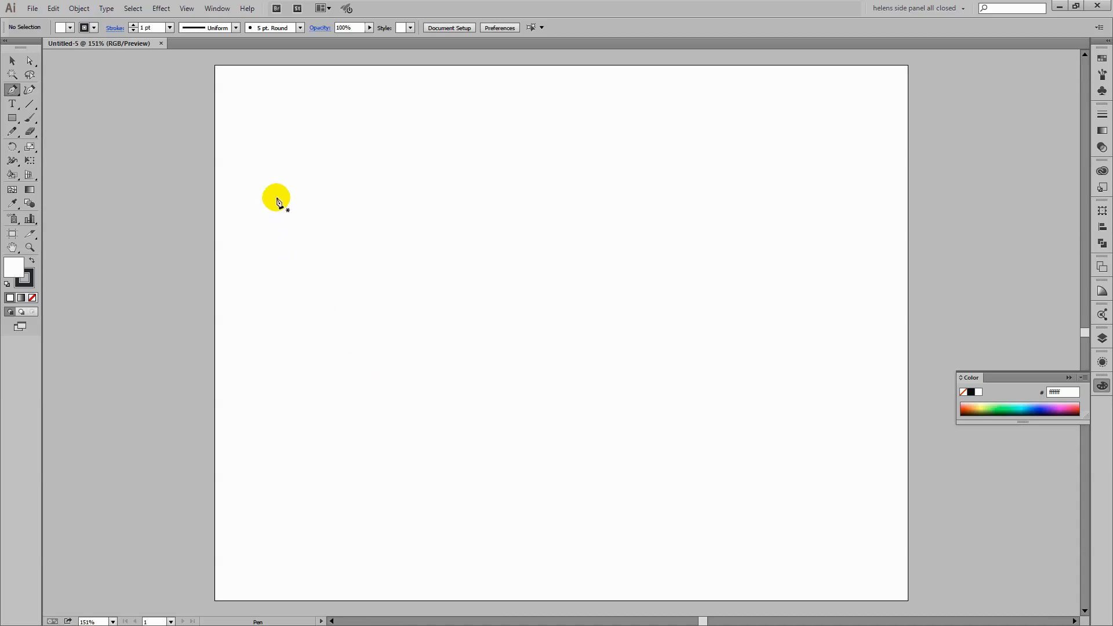
- Place fish-to-trace.jpg on the artboard, sized about 772 x 517 pt to span nearly its full width
{"action": "left_click", "coordinate": [31, 9]}
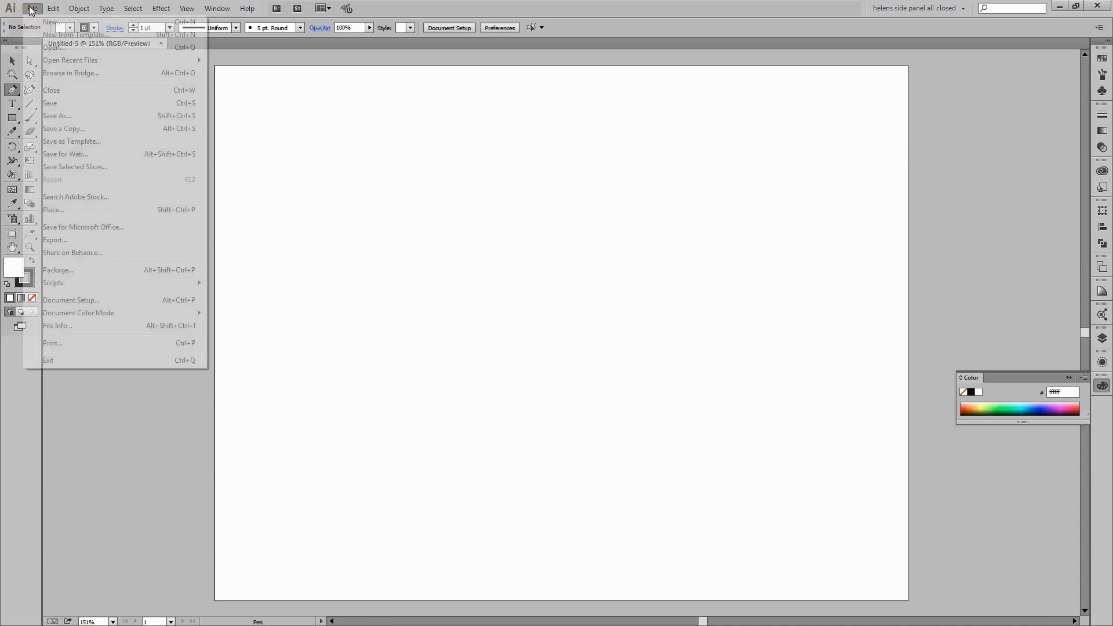
{"action": "left_click", "coordinate": [51, 215]}
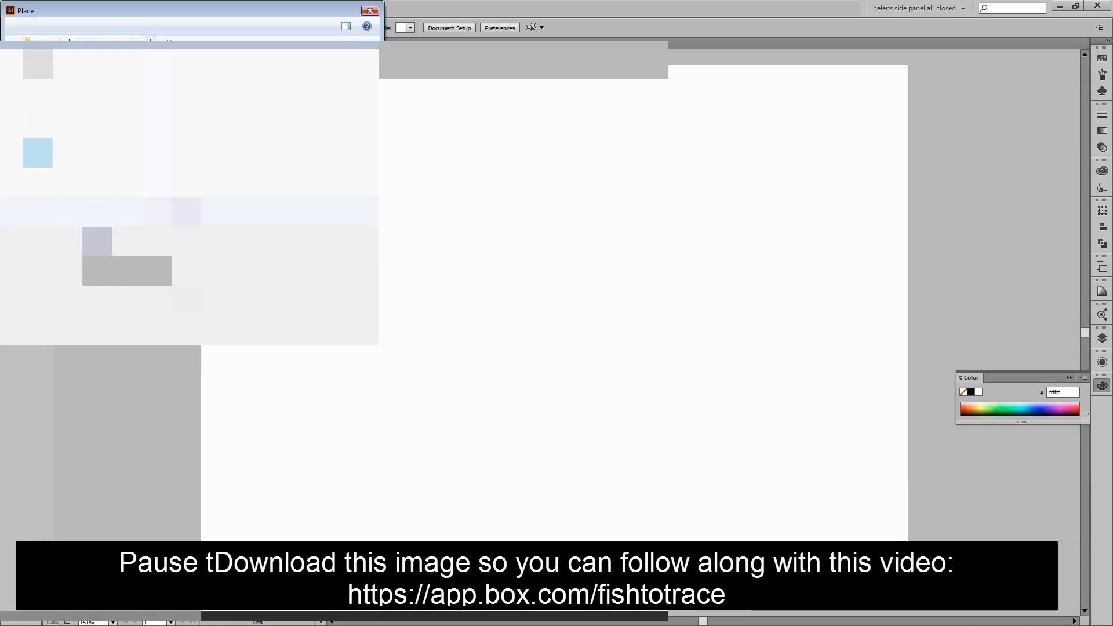
{"action": "left_click", "coordinate": [195, 216]}
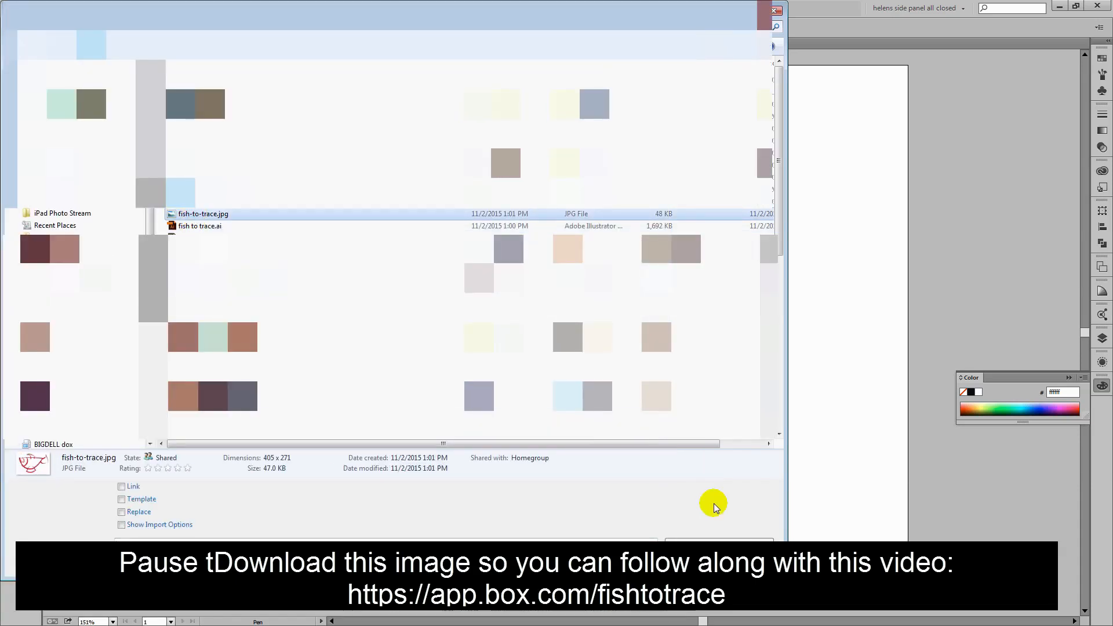
{"action": "key", "text": "Return"}
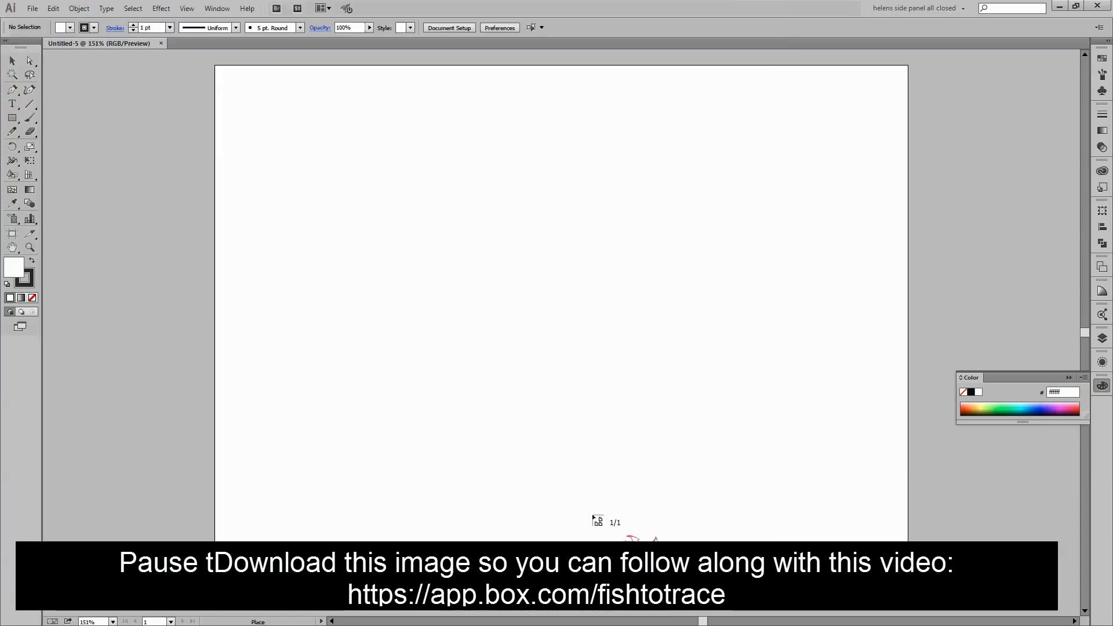
{"action": "left_click_drag", "start_coordinate": [221, 90], "coordinate": [897, 542]}
{"action": "key", "text": "p"}
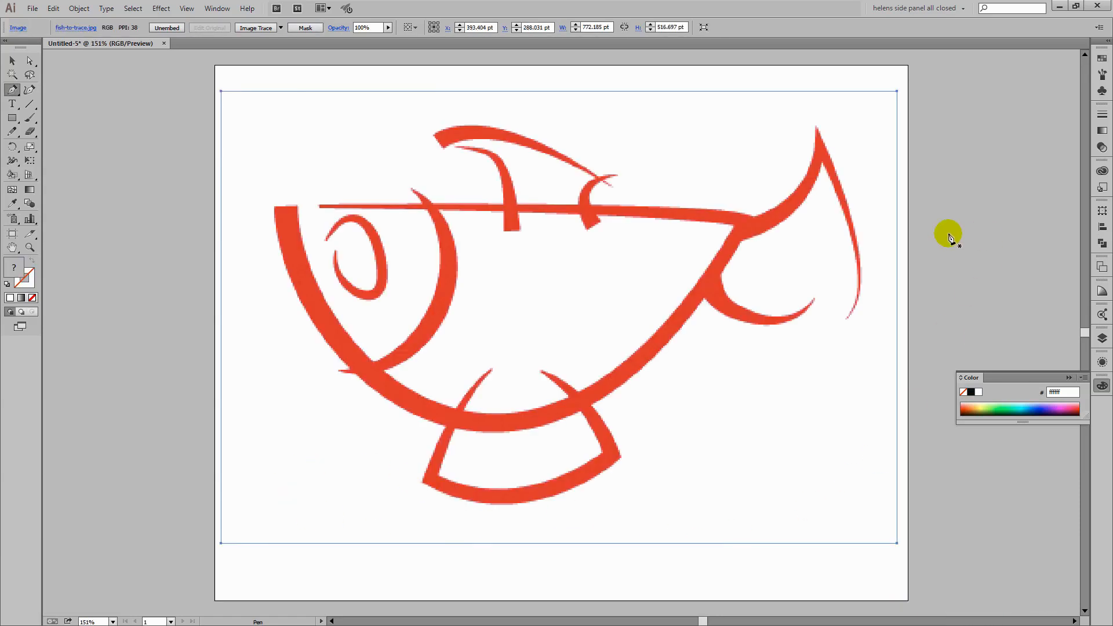
- Lock Layer 1 holding the fish image and add a new layer above it for the tracing
{"action": "left_click", "coordinate": [1101, 339]}
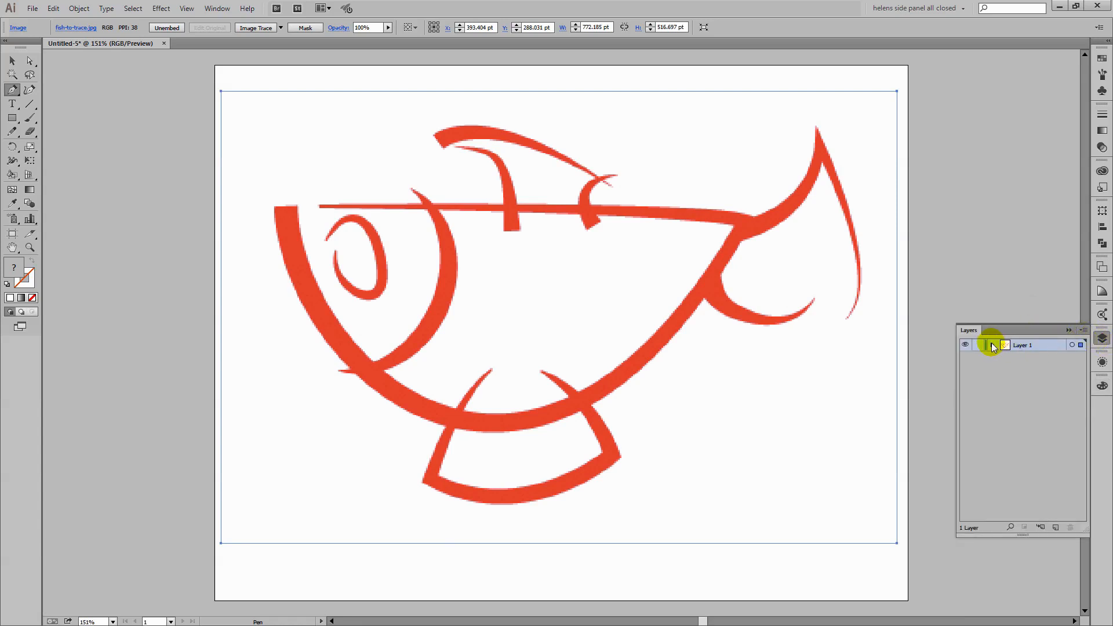
{"action": "left_click", "coordinate": [978, 346]}
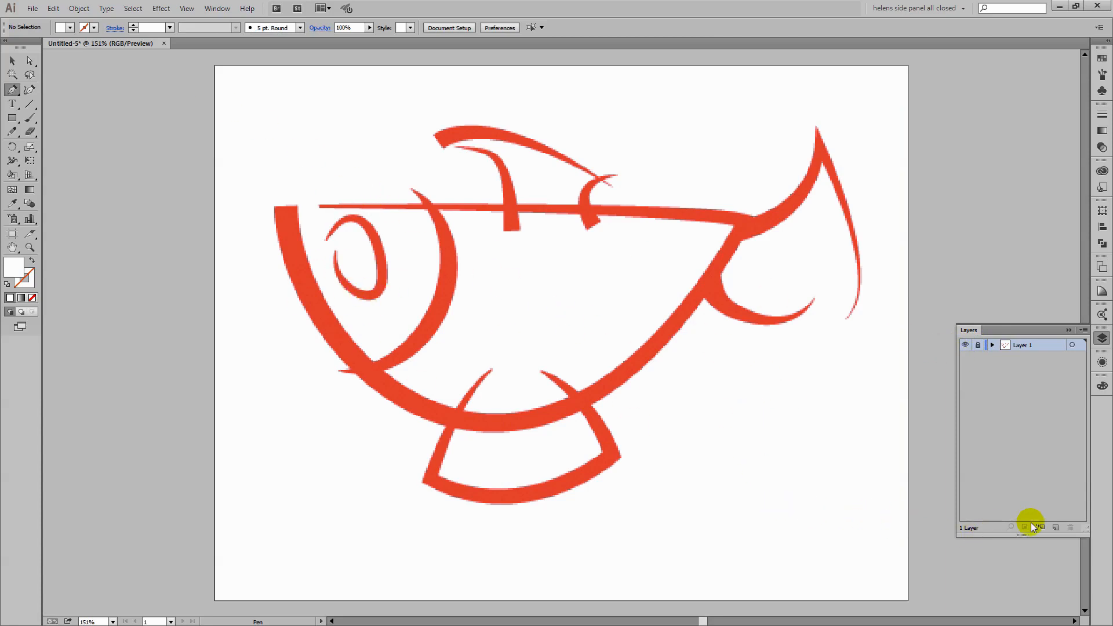
{"action": "left_click", "coordinate": [1056, 529]}
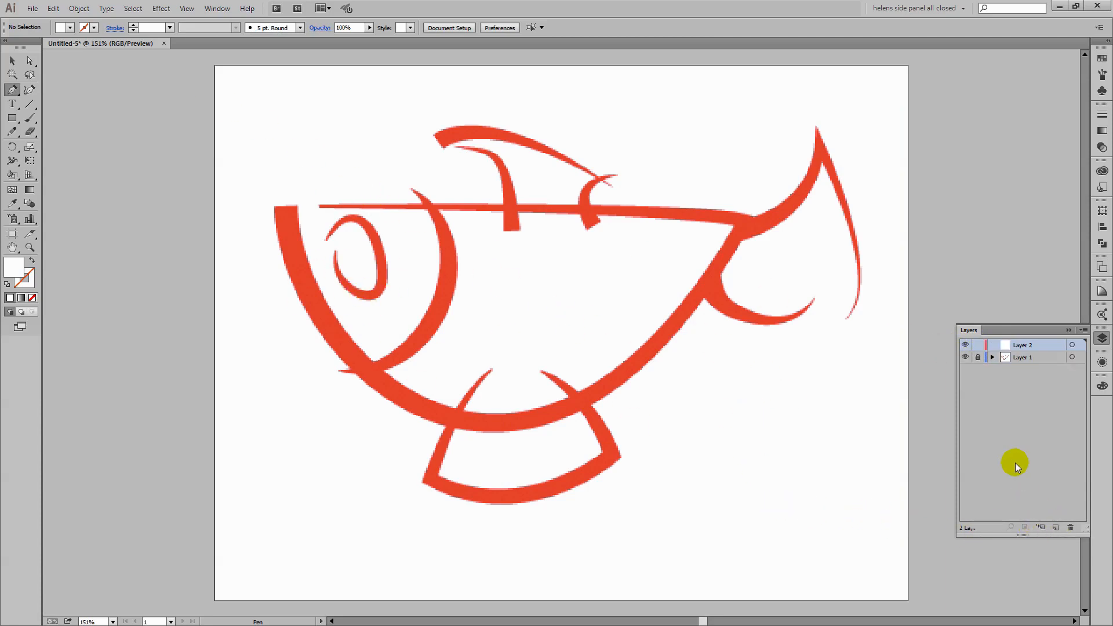
{"action": "left_click", "coordinate": [1024, 347]}
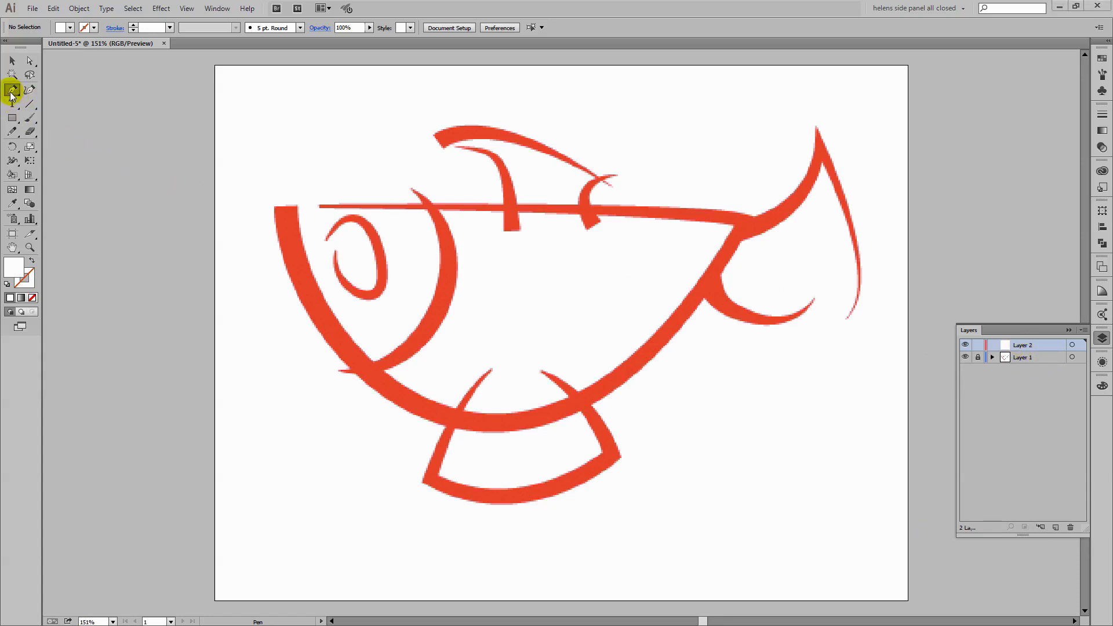
- Set up the Pen tool with no fill and a dark blue stroke, hex 120094
{"action": "left_click", "coordinate": [12, 91]}
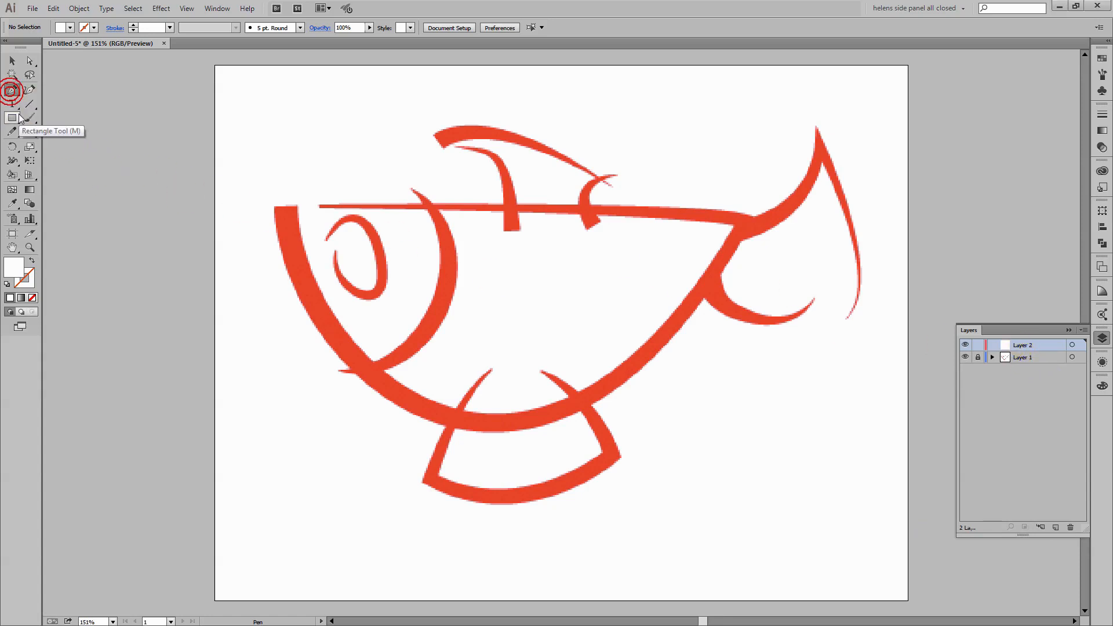
{"action": "left_click", "coordinate": [33, 261]}
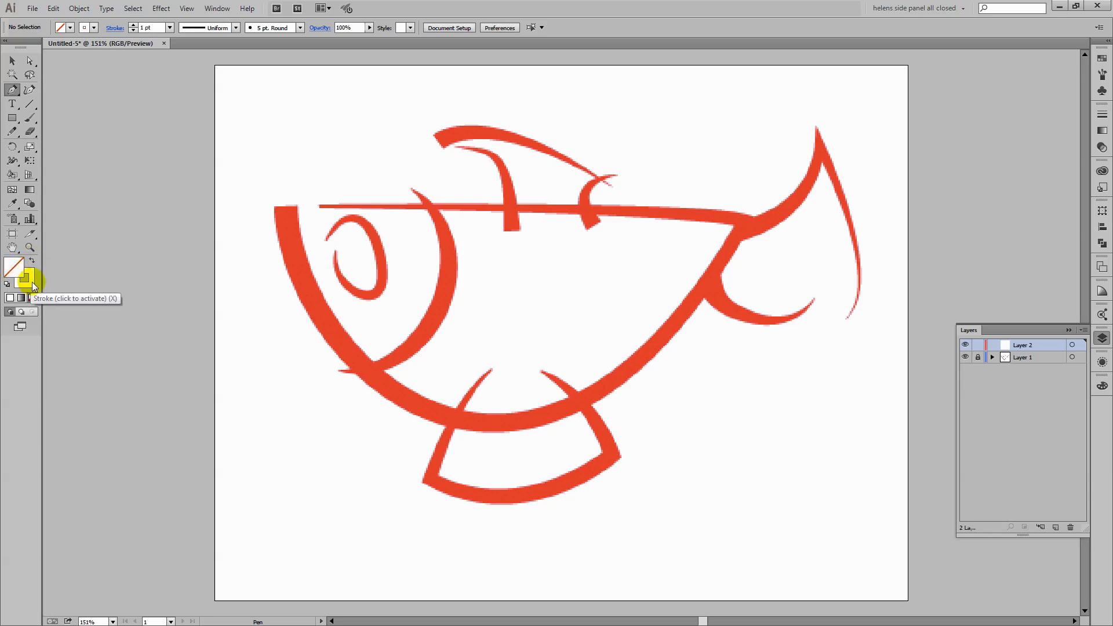
{"action": "left_click", "coordinate": [32, 283]}
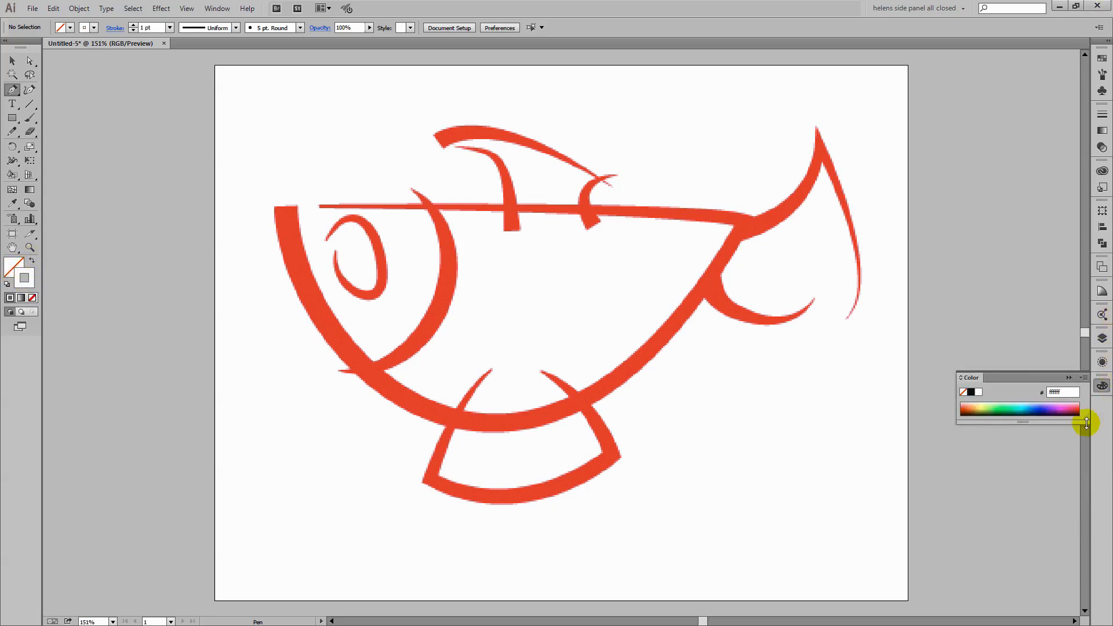
{"action": "left_click", "coordinate": [1045, 407]}
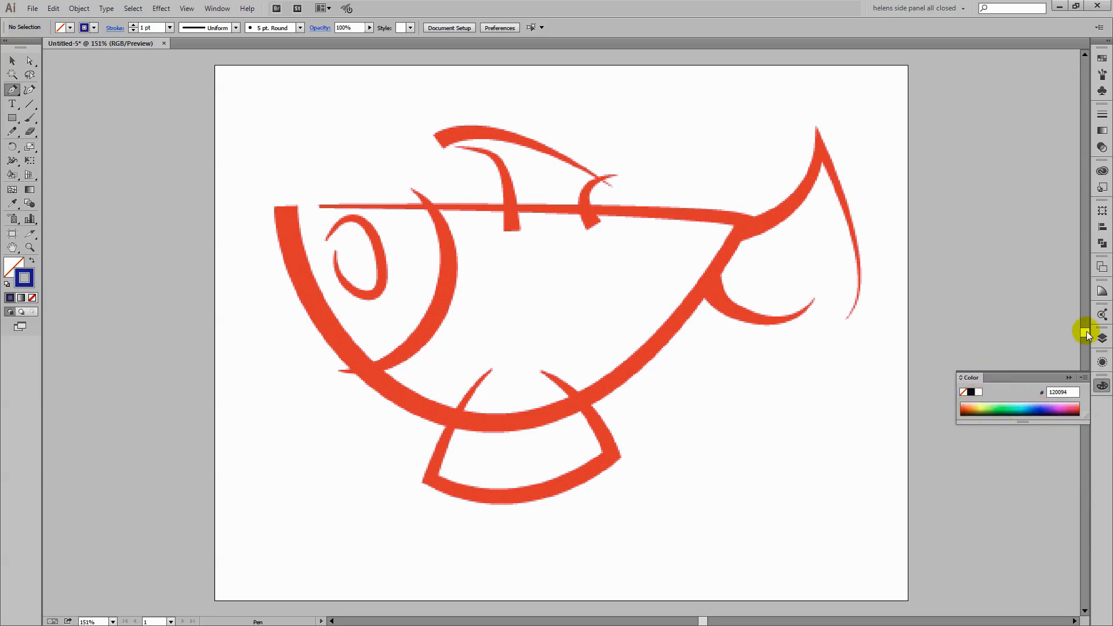
- Change Layer 2's highlight colour to Light Blue in its layer options
{"action": "left_click_drag", "start_coordinate": [1100, 340], "coordinate": [1112, 342]}
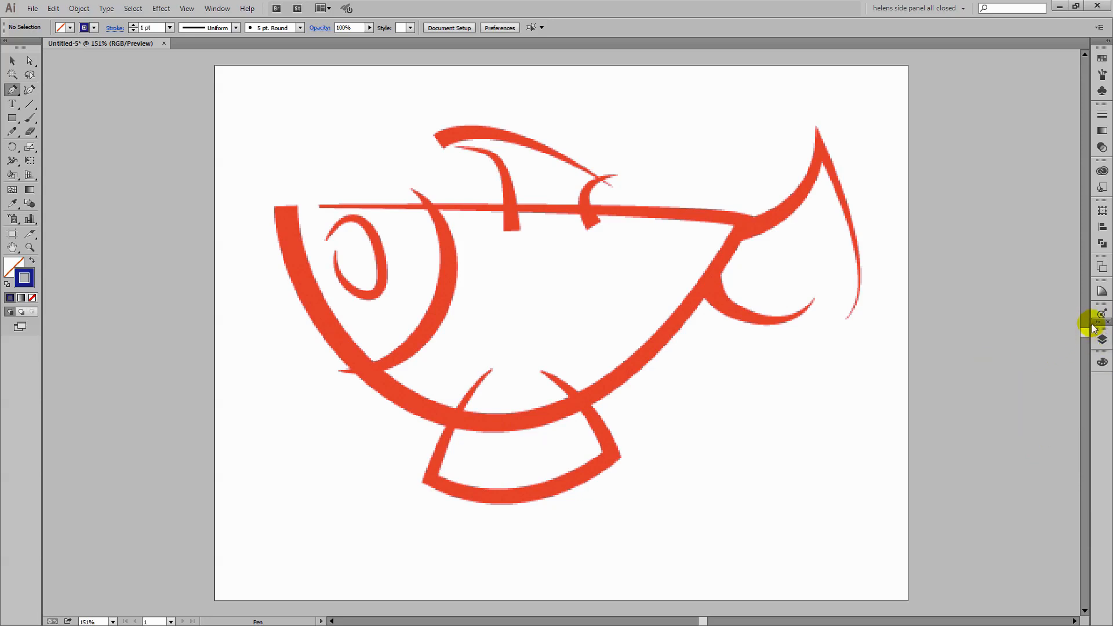
{"action": "left_click", "coordinate": [1100, 339]}
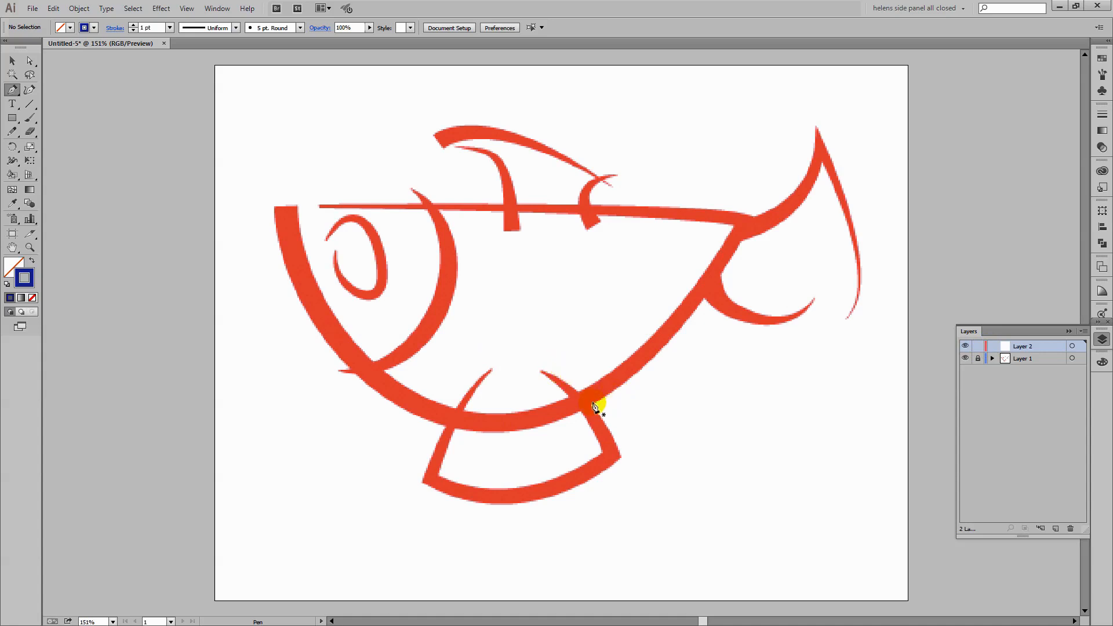
{"action": "double_click", "coordinate": [1042, 348]}
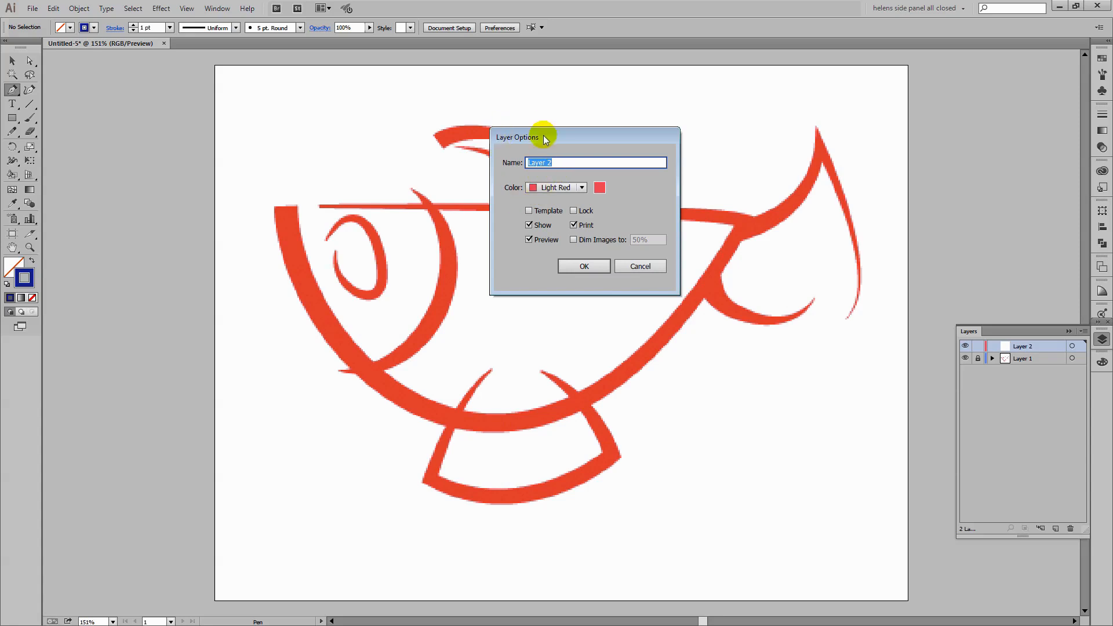
{"action": "left_click_drag", "start_coordinate": [547, 139], "coordinate": [717, 317]}
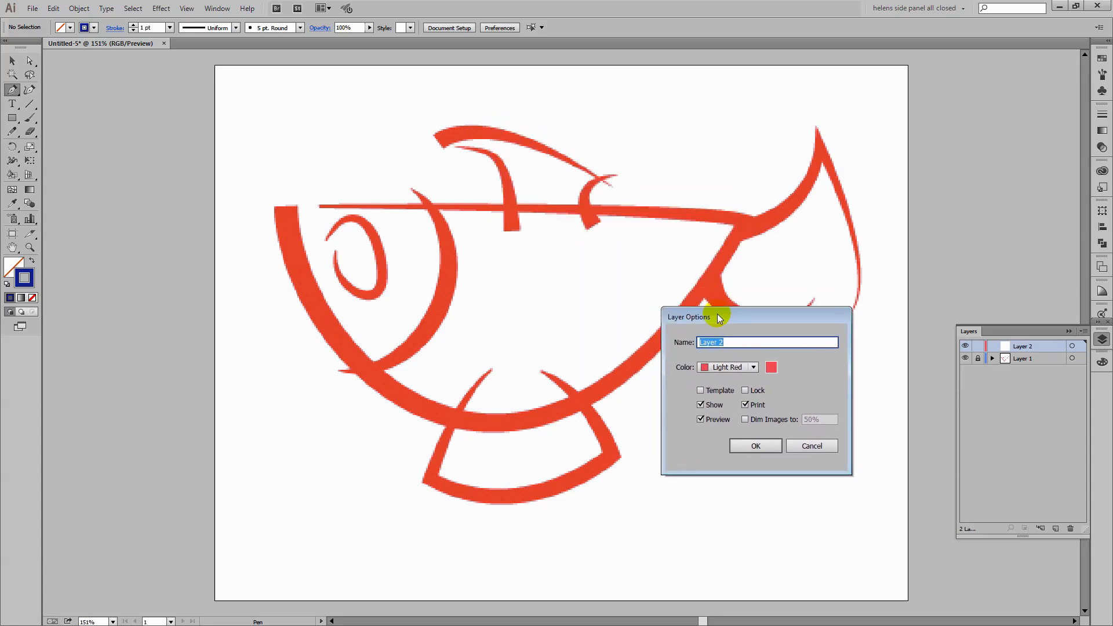
{"action": "left_click", "coordinate": [754, 368]}
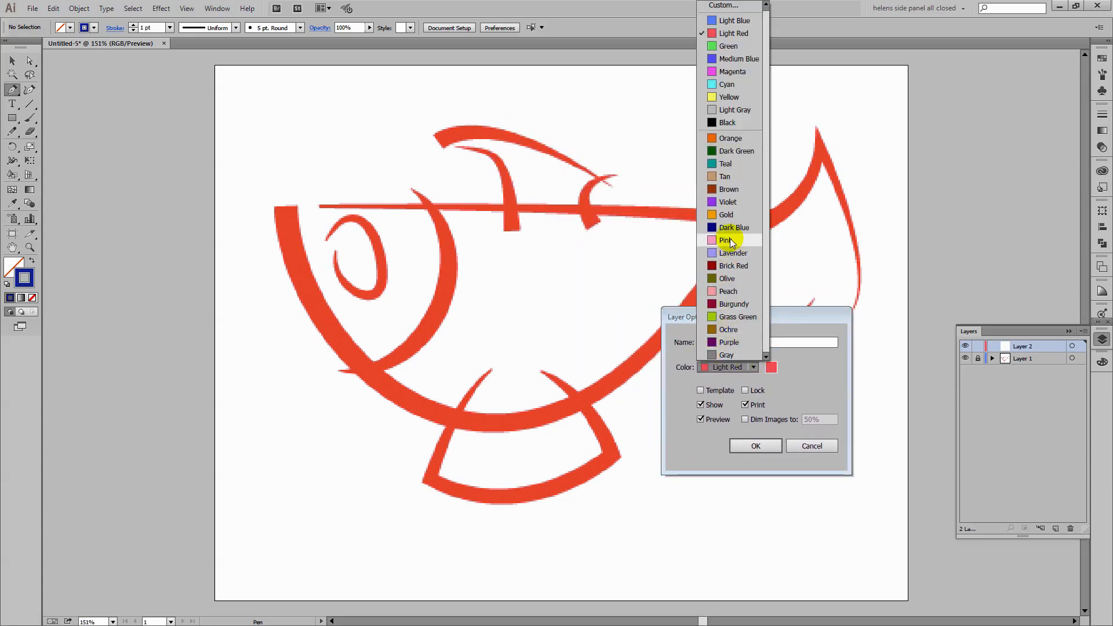
{"action": "left_click", "coordinate": [722, 22]}
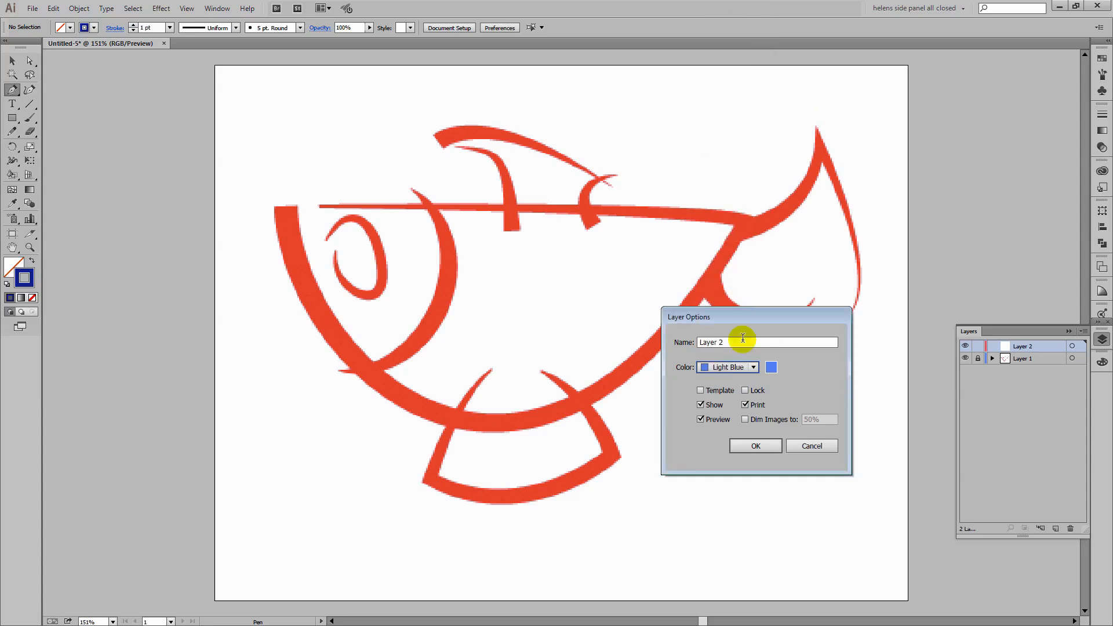
{"action": "left_click", "coordinate": [758, 447]}
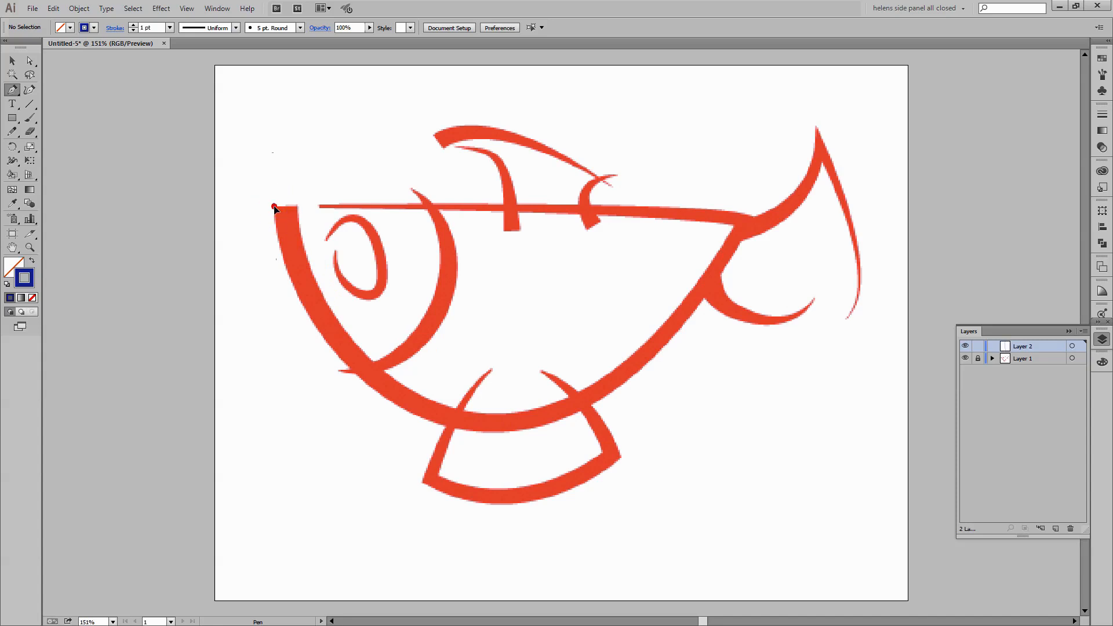
- Trace the fish body's outer edge with the Pen tool, from the head around the belly to the tail and back along the top line
{"action": "left_click_drag", "start_coordinate": [274, 206], "coordinate": [276, 266]}
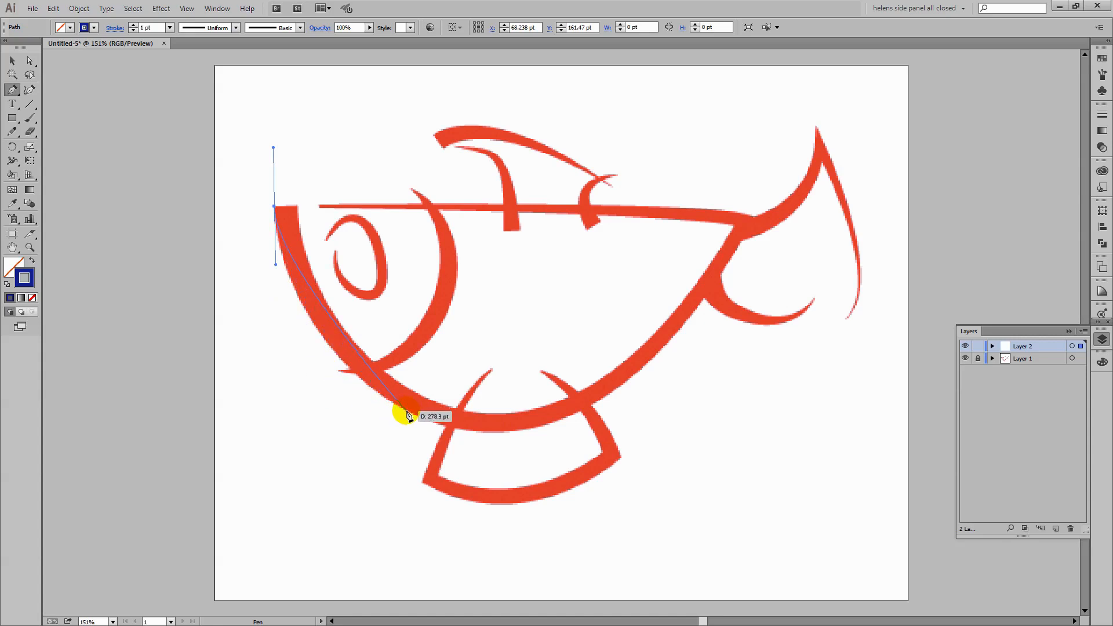
{"action": "left_click_drag", "start_coordinate": [407, 413], "coordinate": [474, 441]}
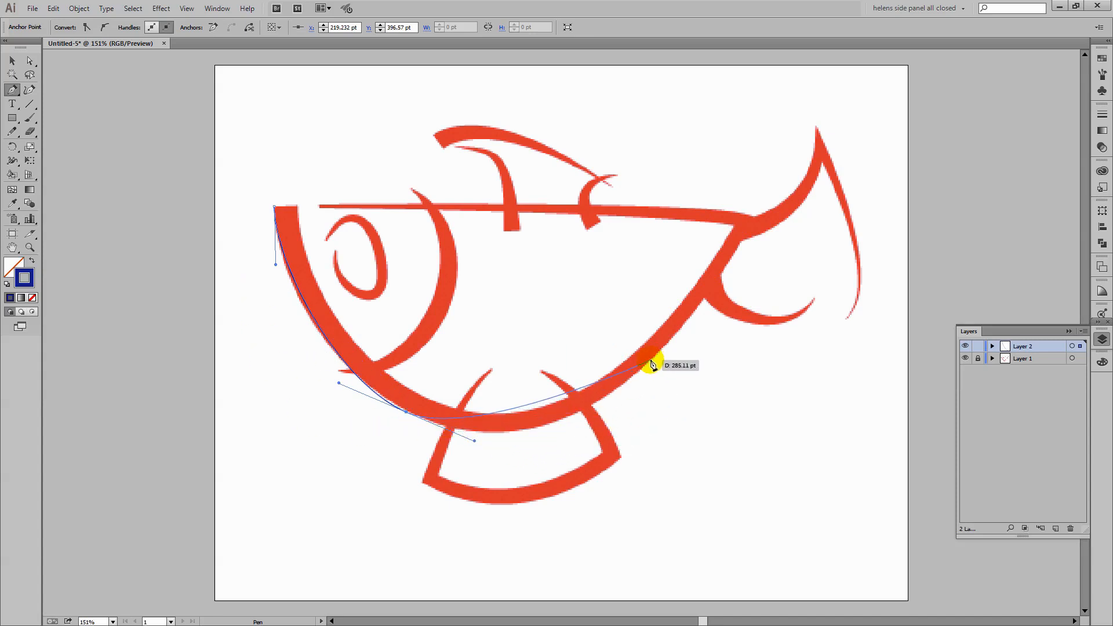
{"action": "left_click_drag", "start_coordinate": [650, 360], "coordinate": [740, 274]}
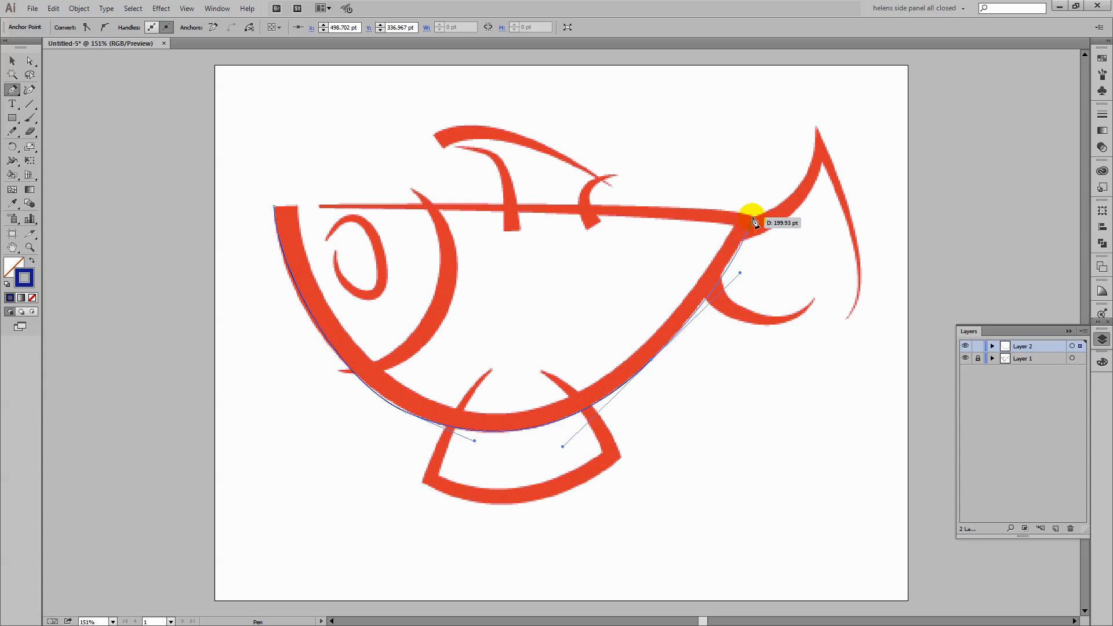
{"action": "left_click", "coordinate": [752, 217]}
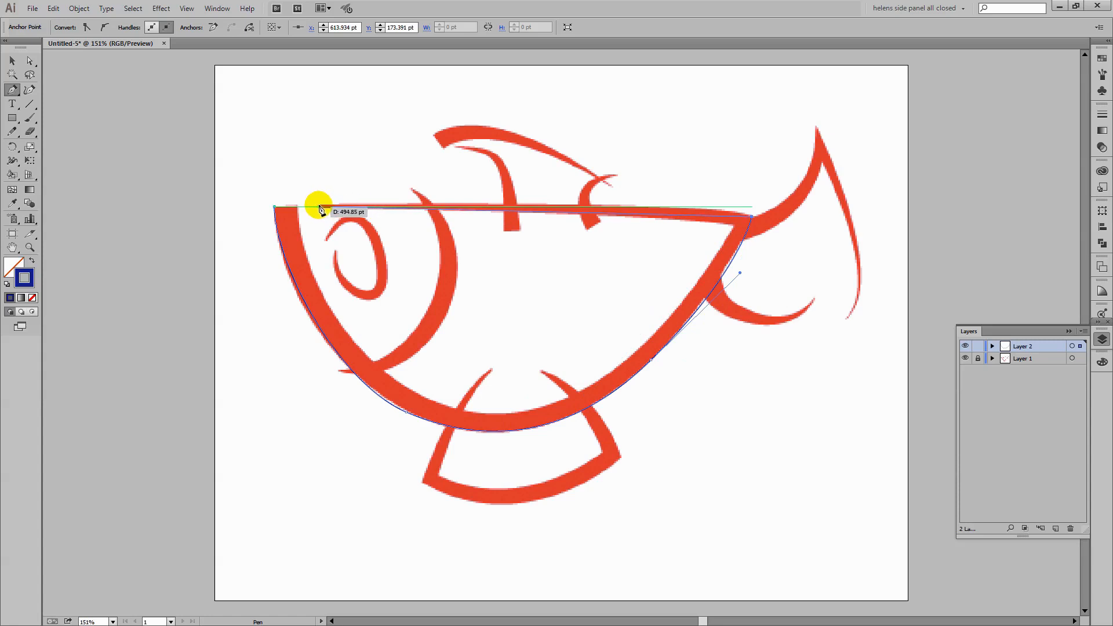
{"action": "mouse_move", "coordinate": [319, 207]}
{"action": "left_mouse_down"}
{"action": "mouse_move", "coordinate": [268, 230]}
{"action": "mouse_move", "coordinate": [199, 221]}
{"action": "left_mouse_up"}
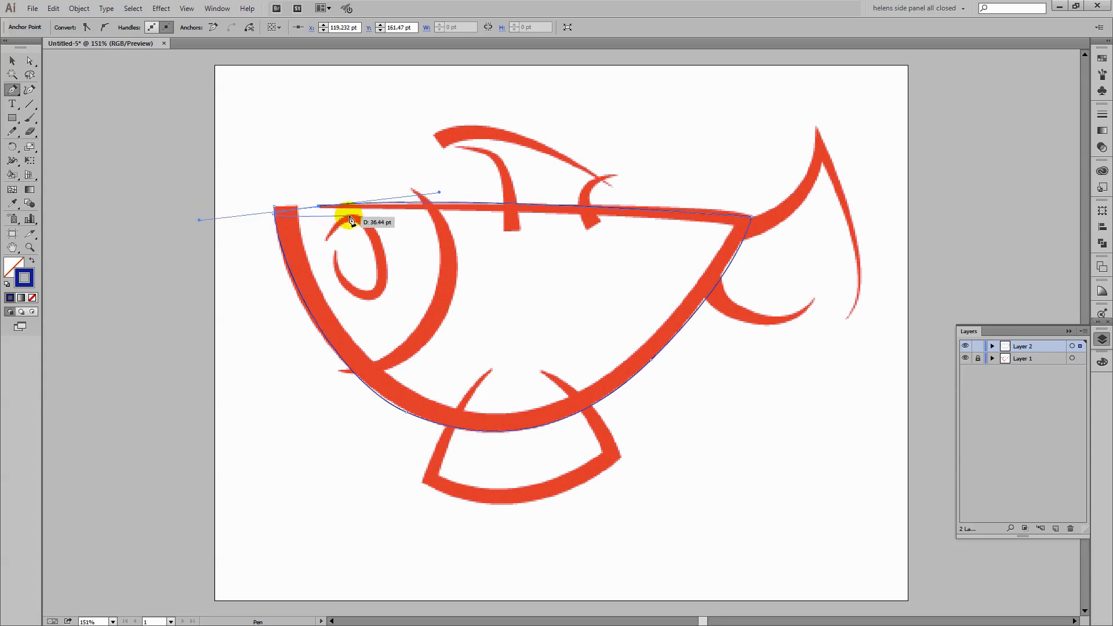
{"action": "left_click", "coordinate": [318, 209]}
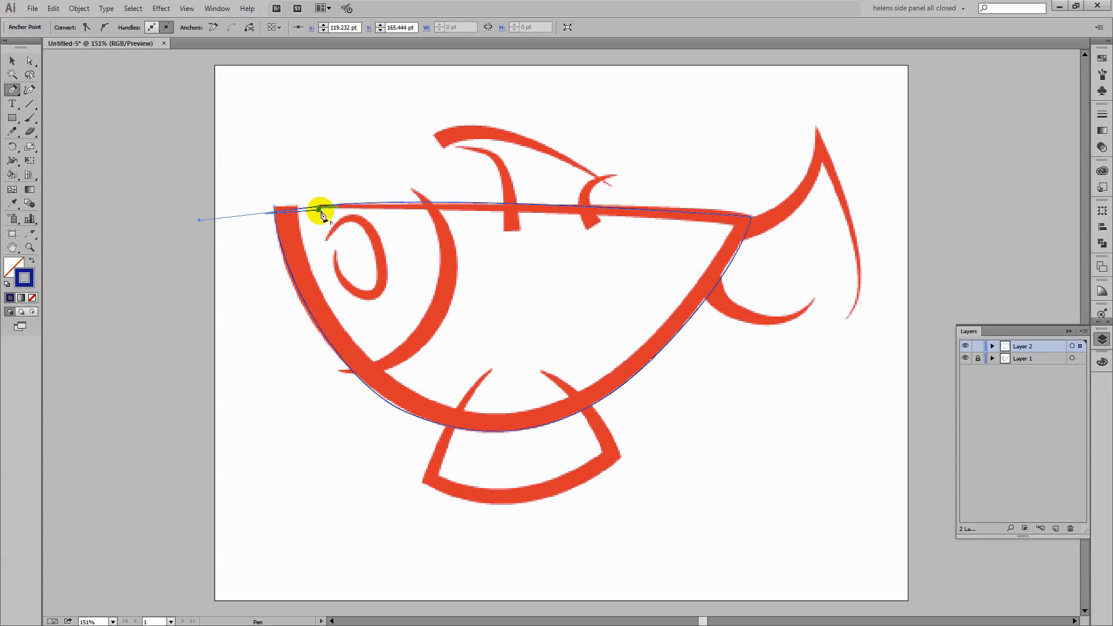
- Trace the inner edge of the fish body from the tail around the belly to the head and close the path
{"action": "left_click", "coordinate": [730, 226]}
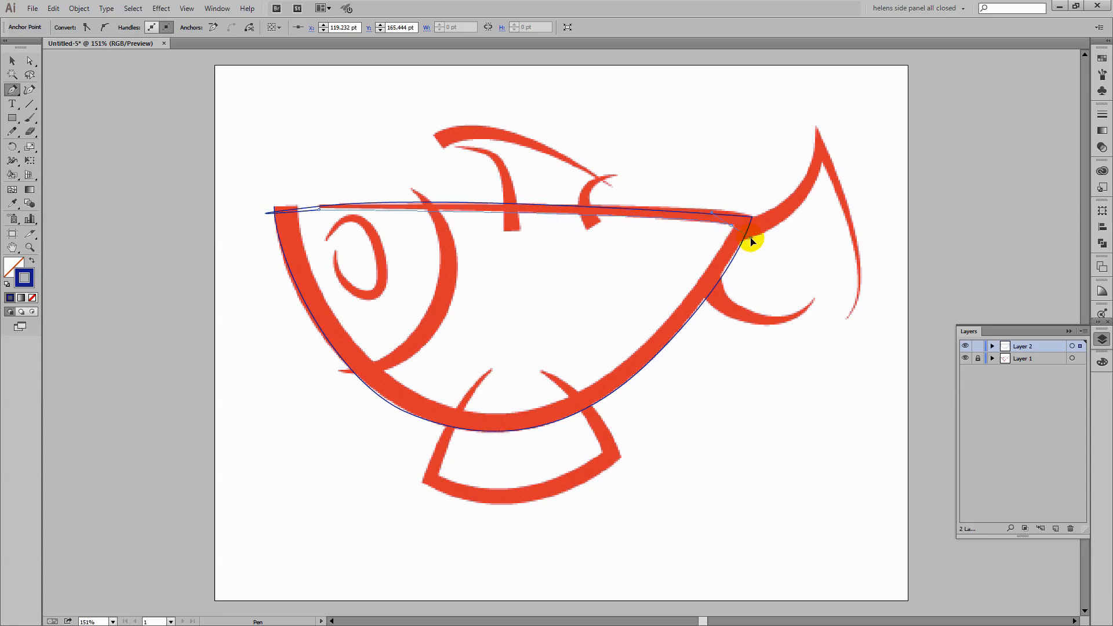
{"action": "left_click", "coordinate": [751, 240]}
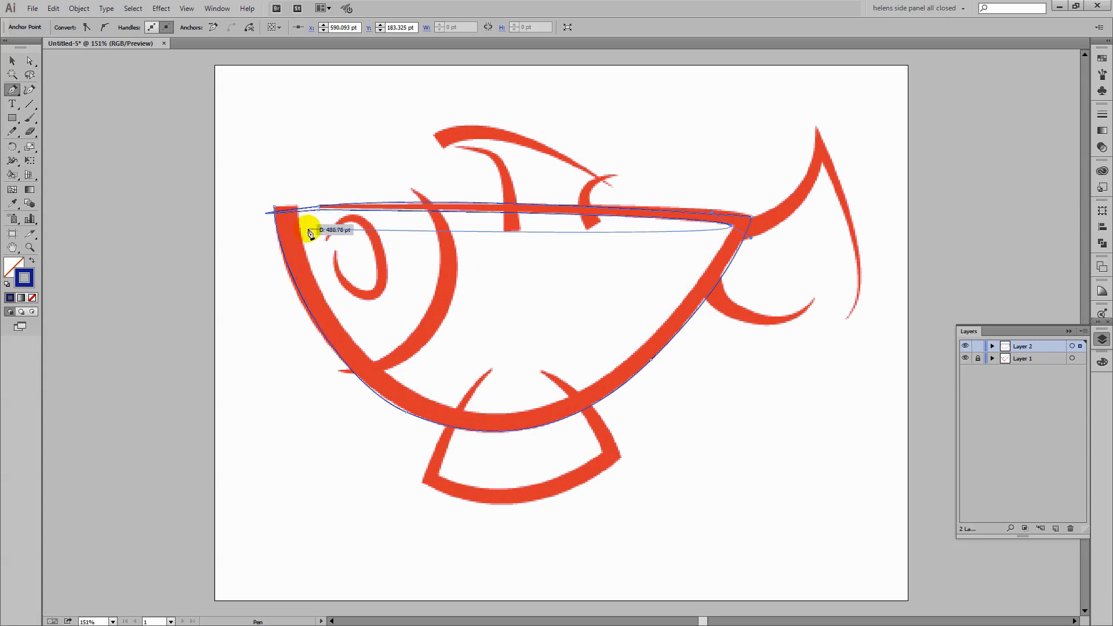
{"action": "mouse_move", "coordinate": [603, 358]}
{"action": "left_mouse_down"}
{"action": "mouse_move", "coordinate": [636, 377]}
{"action": "mouse_move", "coordinate": [628, 357]}
{"action": "mouse_move", "coordinate": [616, 373]}
{"action": "left_mouse_up"}
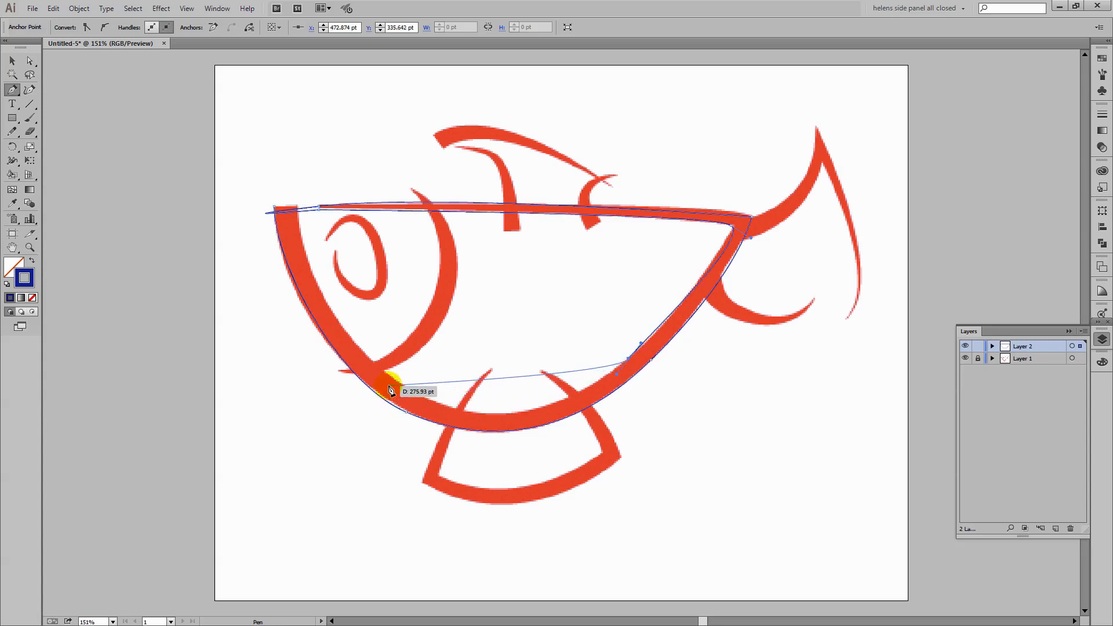
{"action": "left_click_drag", "start_coordinate": [393, 379], "coordinate": [292, 286]}
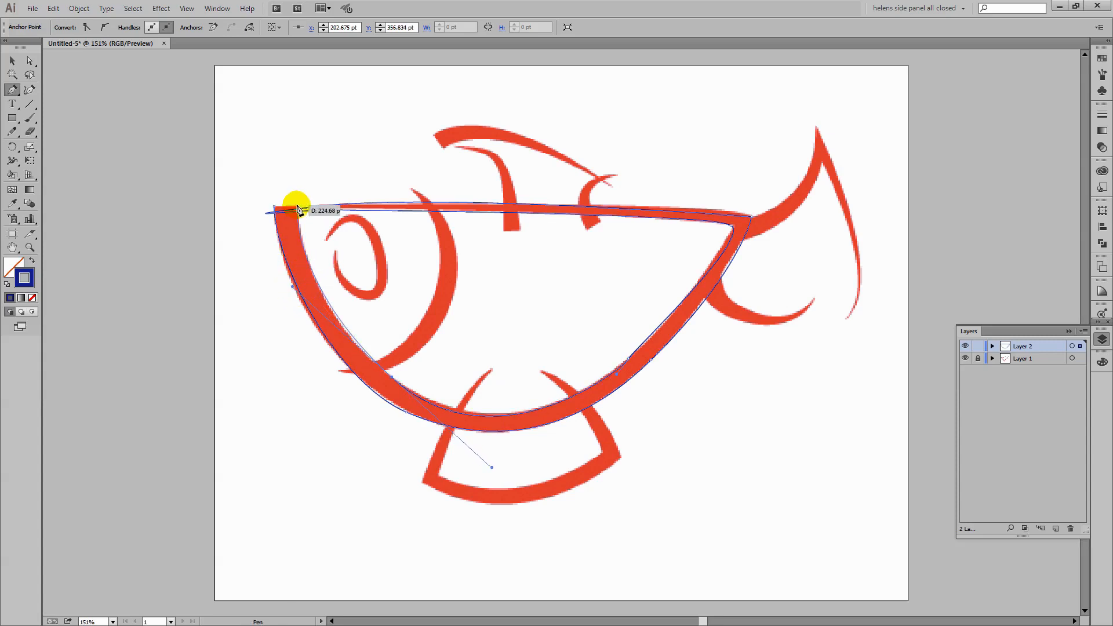
{"action": "left_click_drag", "start_coordinate": [297, 205], "coordinate": [299, 190]}
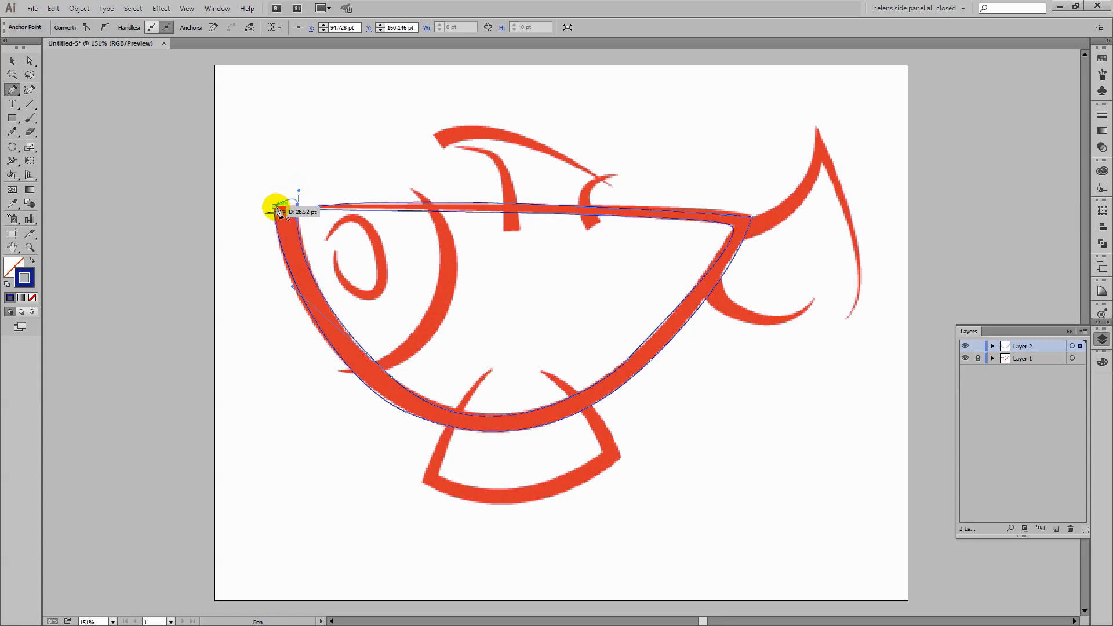
{"action": "left_click", "coordinate": [275, 207]}
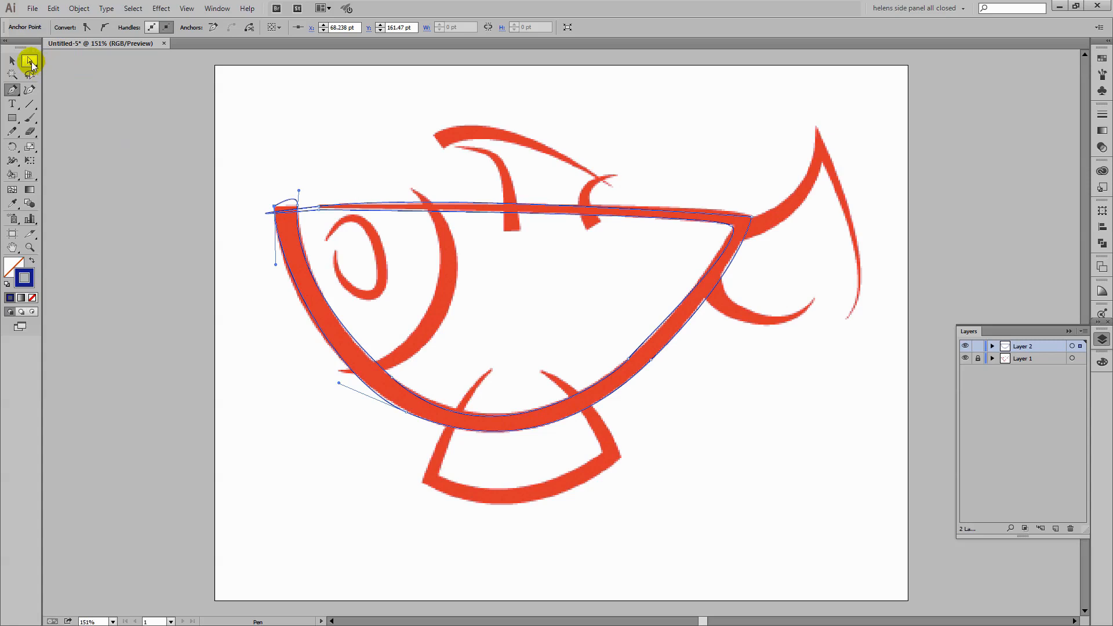
- Fit the upper anchor at the top line's front end to about Y 160 pt and retract its handle pointing towards the head
{"action": "left_click", "coordinate": [30, 62]}
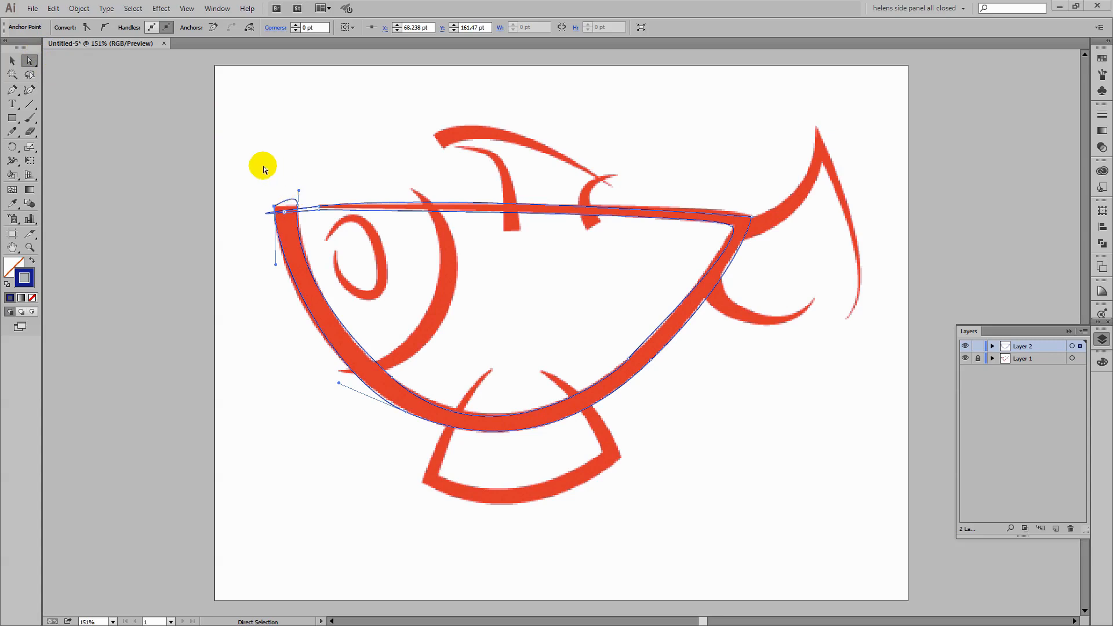
{"action": "key", "text": "z"}
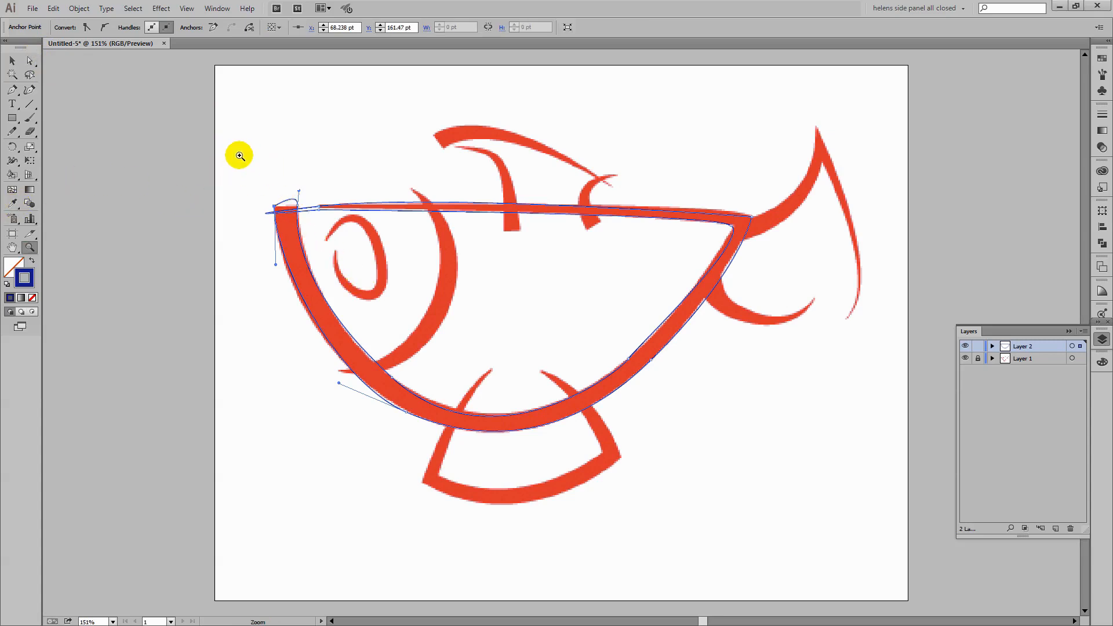
{"action": "left_click_drag", "start_coordinate": [239, 154], "coordinate": [367, 308]}
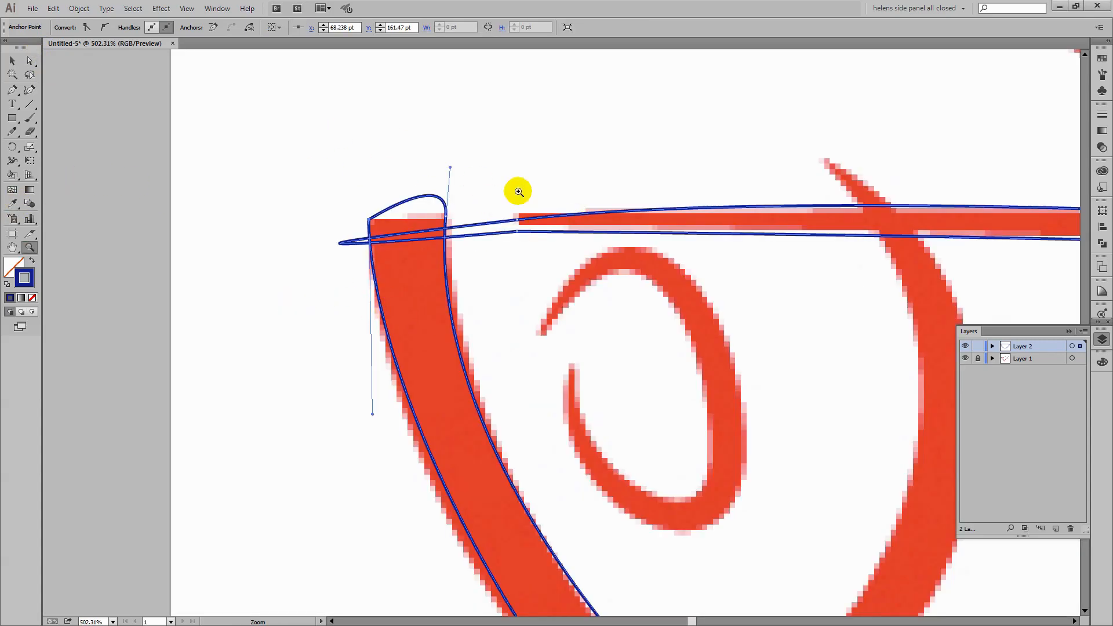
{"action": "left_click", "coordinate": [31, 61]}
{"action": "left_click_drag", "start_coordinate": [517, 221], "coordinate": [514, 219]}
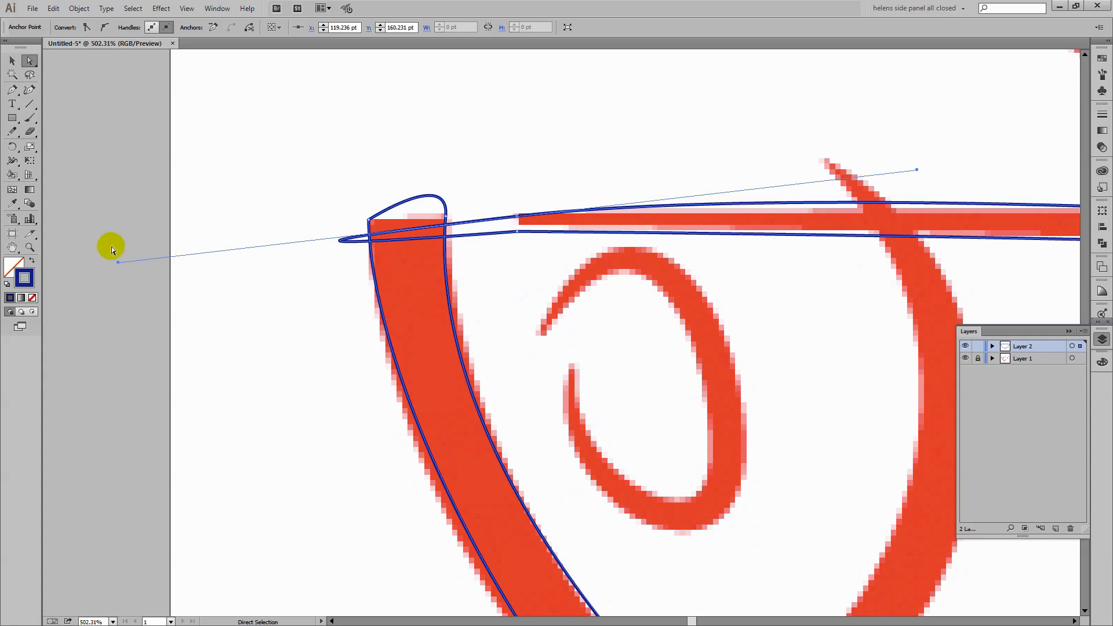
{"action": "left_click_drag", "start_coordinate": [119, 263], "coordinate": [517, 217]}
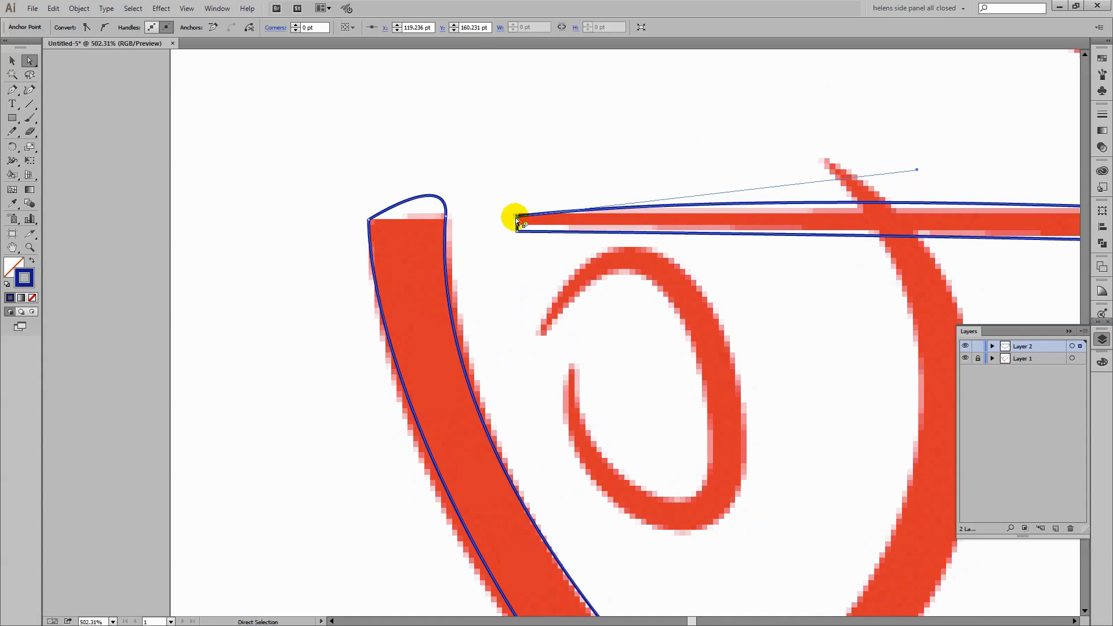
- Straighten the short top edge of the head by retracting its curve handle, and nudge the inner corner to about X 96.2, Y 160.6 pt
{"action": "mouse_move", "coordinate": [447, 219]}
{"action": "left_mouse_down"}
{"action": "mouse_move", "coordinate": [450, 169]}
{"action": "mouse_move", "coordinate": [447, 218]}
{"action": "left_mouse_up"}
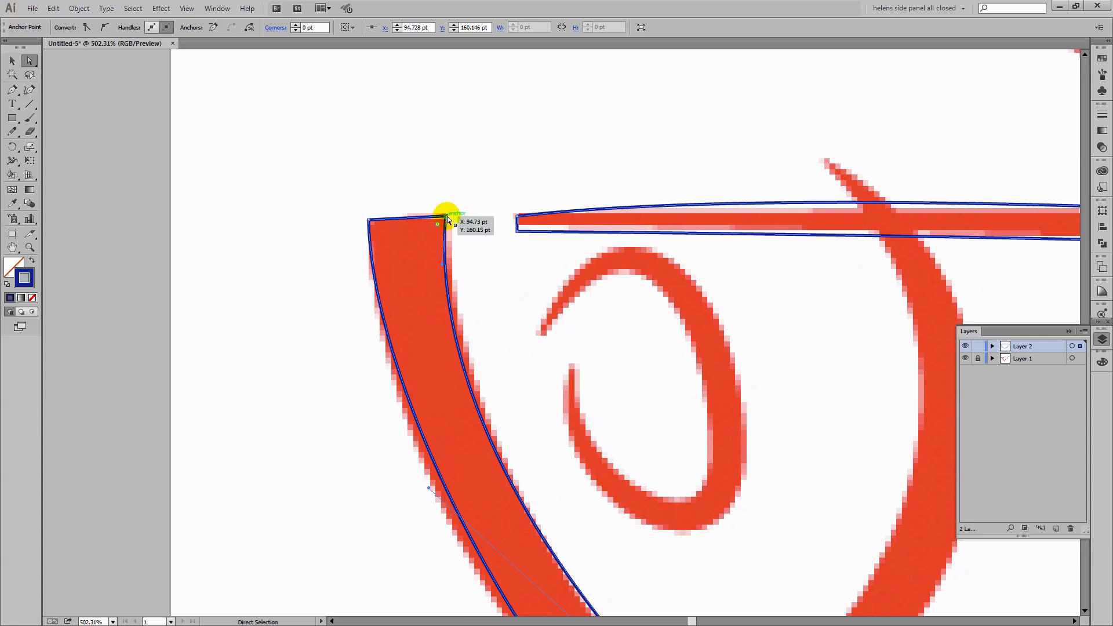
{"action": "key", "text": "Right"}
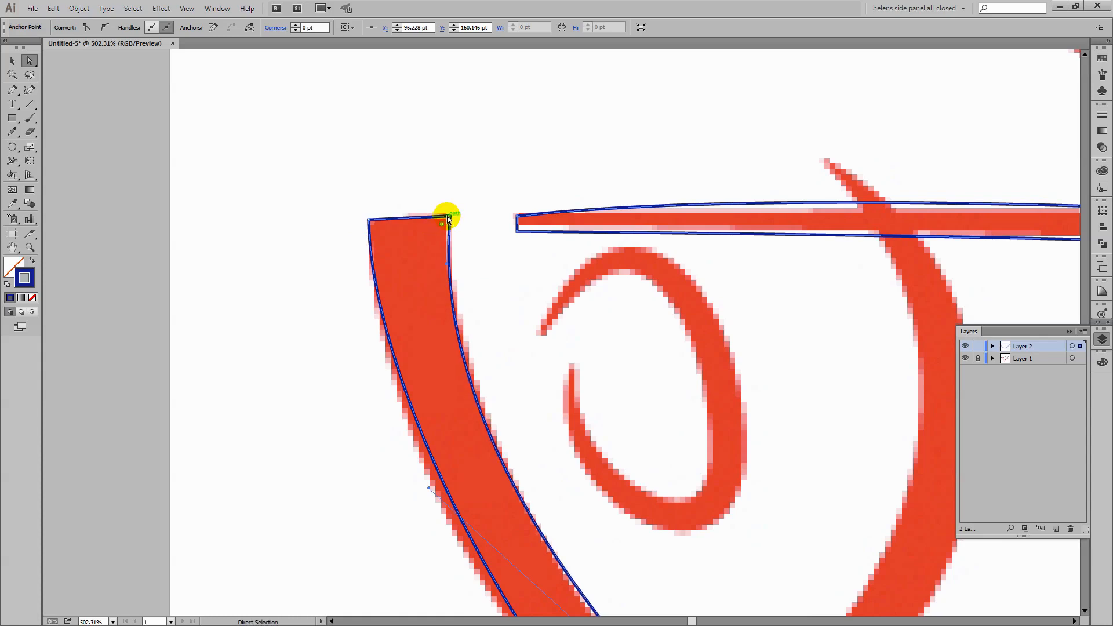
{"action": "key", "text": "Right"}
{"action": "key", "text": "Down"}
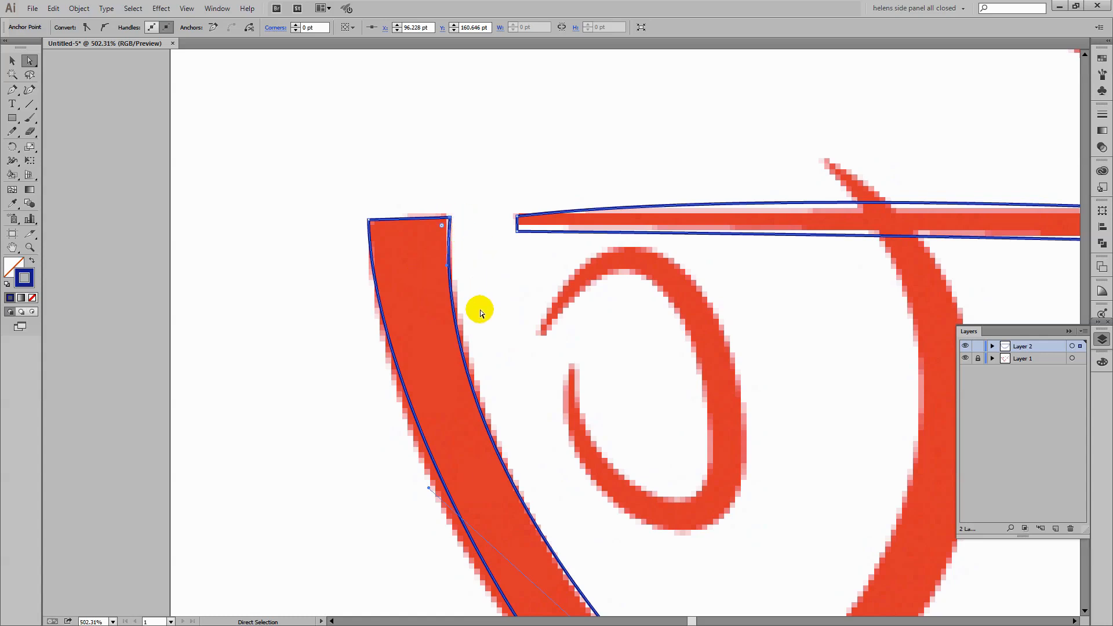
- Move the outer belly anchor below the gill to X 221, Y 395 pt and extend its handle towards the head
{"action": "key", "text": "z"}
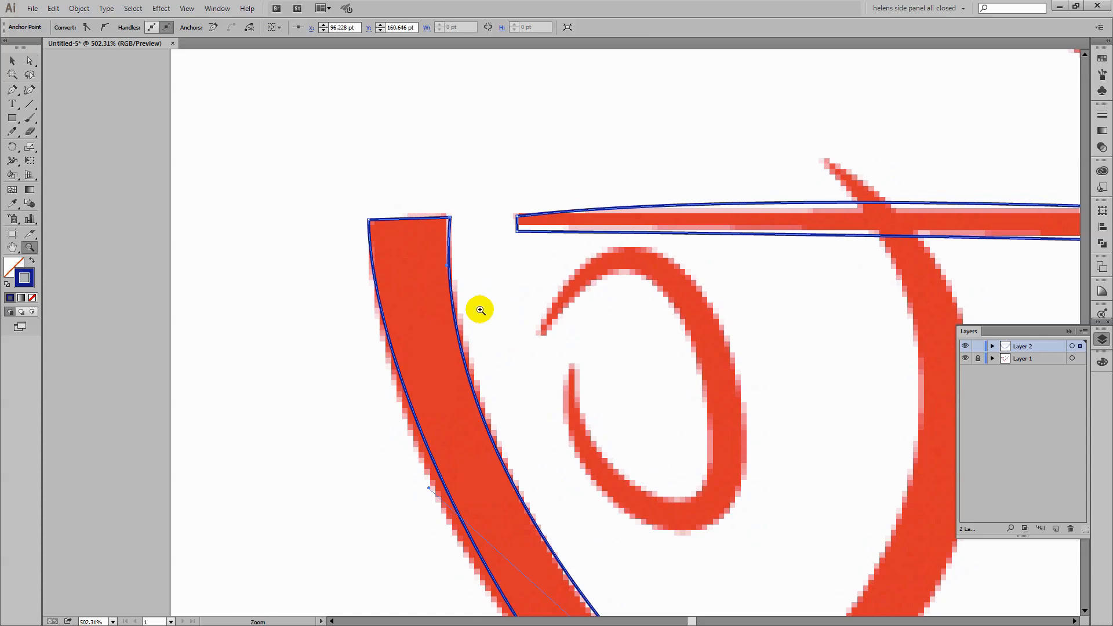
{"action": "left_click", "coordinate": [477, 311], "text": "alt"}
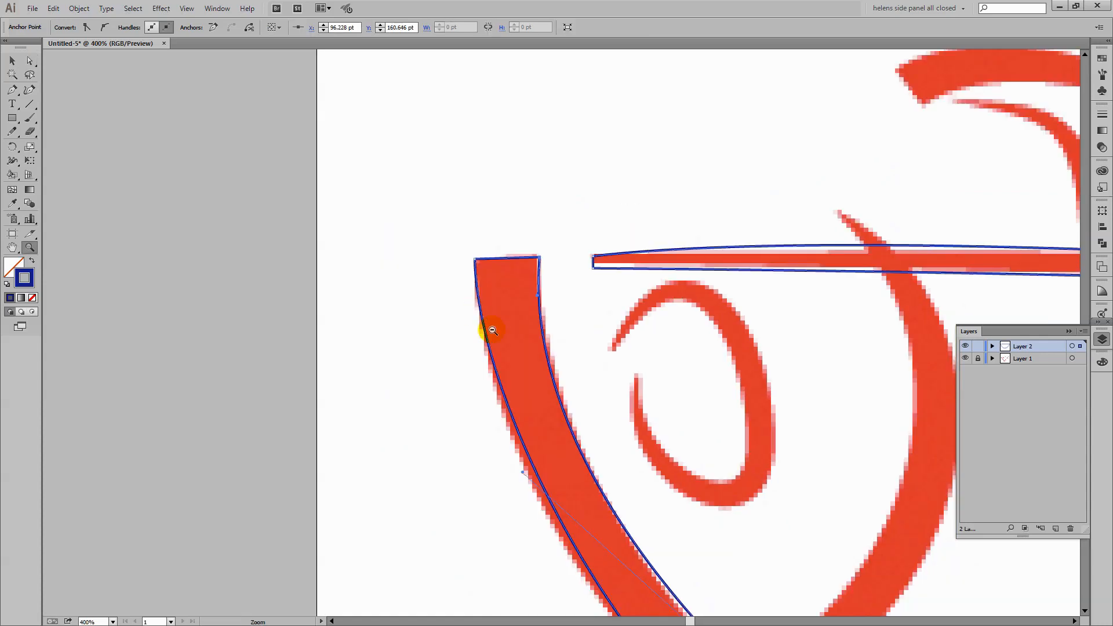
{"action": "left_click_drag", "start_coordinate": [681, 434], "coordinate": [404, 280]}
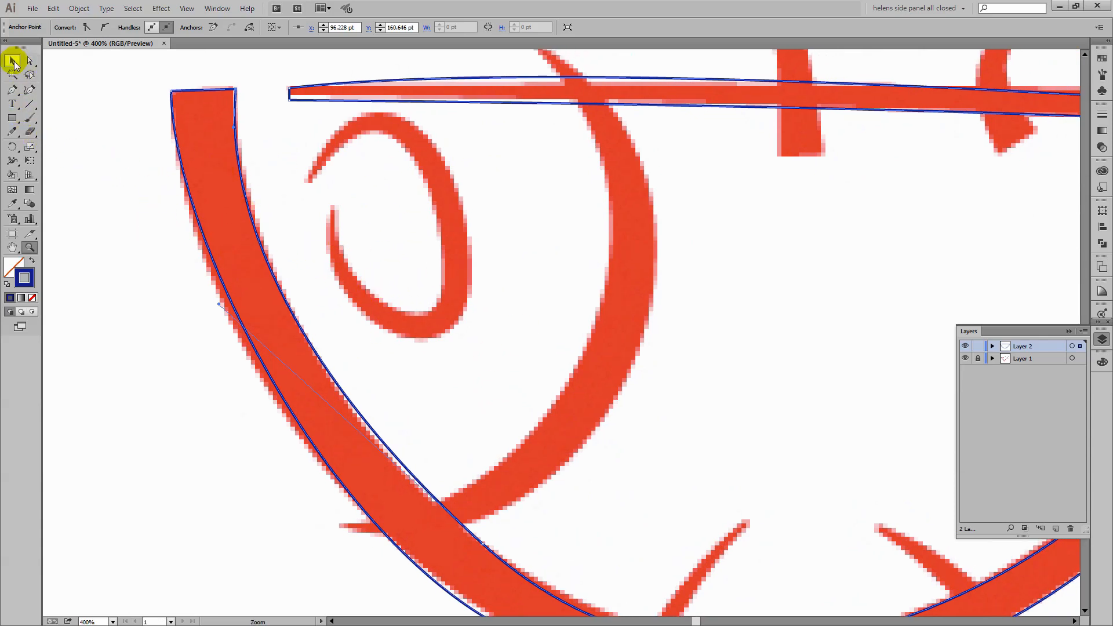
{"action": "left_click", "coordinate": [29, 61]}
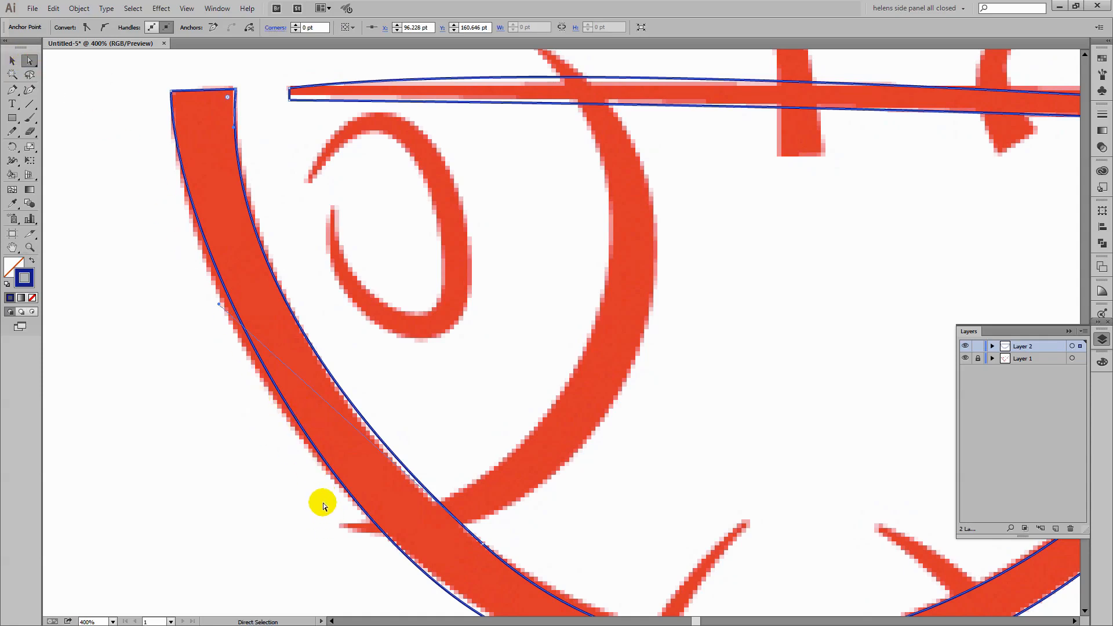
{"action": "scroll", "coordinate": [323, 502], "scroll_direction": "up", "scroll_amount": 1}
{"action": "scroll", "coordinate": [411, 540], "scroll_direction": "down", "scroll_amount": 1}
{"action": "scroll", "coordinate": [390, 539], "scroll_direction": "down", "scroll_amount": 5}
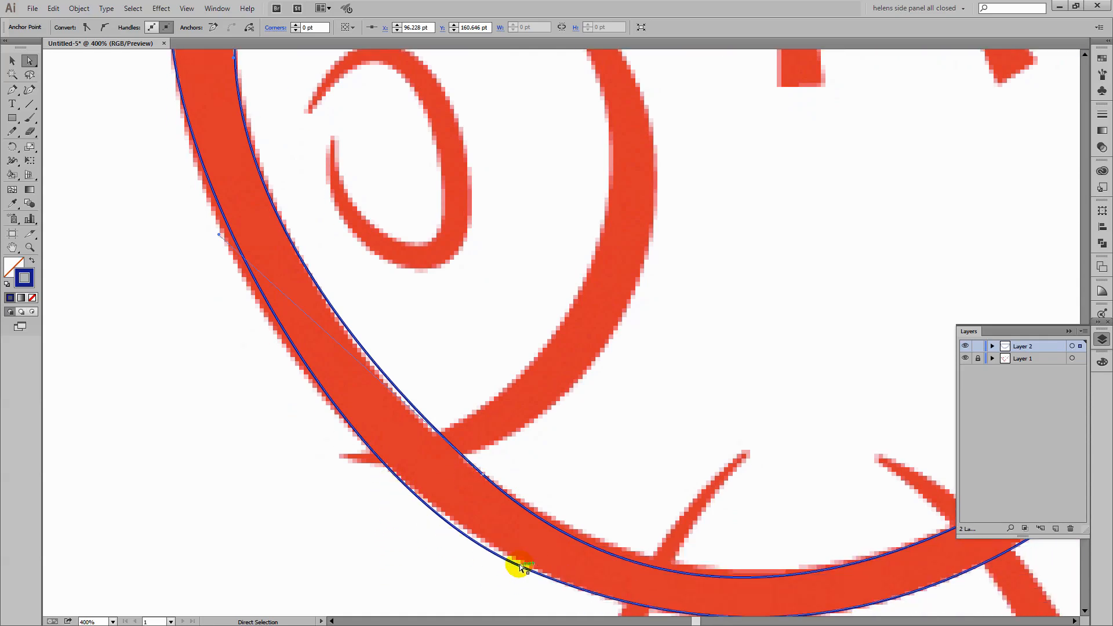
{"action": "left_click", "coordinate": [520, 565]}
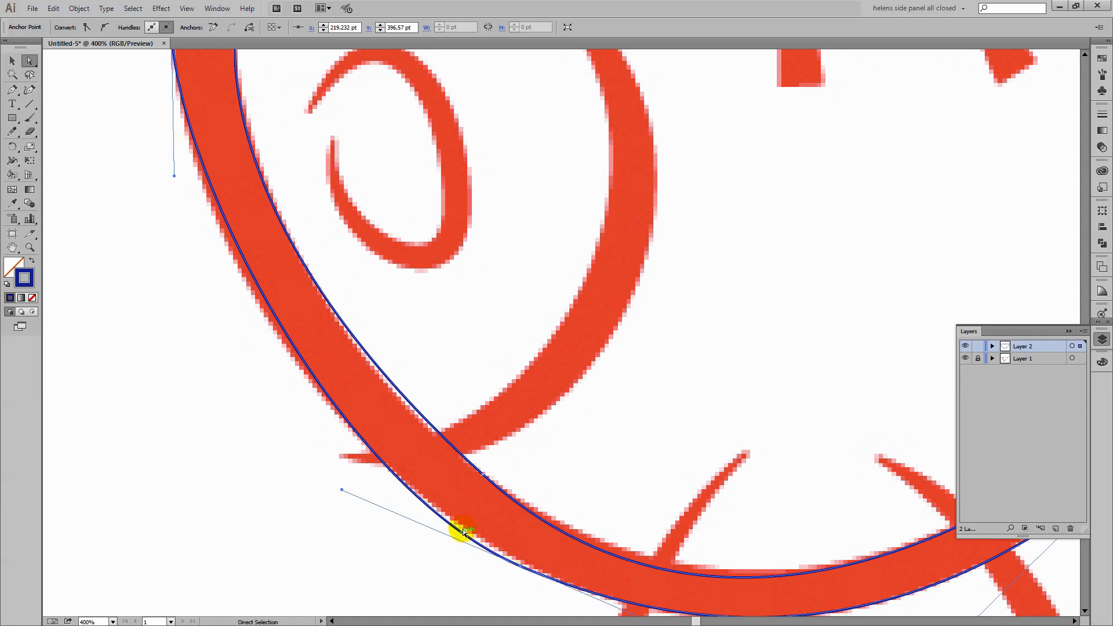
{"action": "key", "text": "z"}
{"action": "left_click", "coordinate": [444, 503], "text": "alt"}
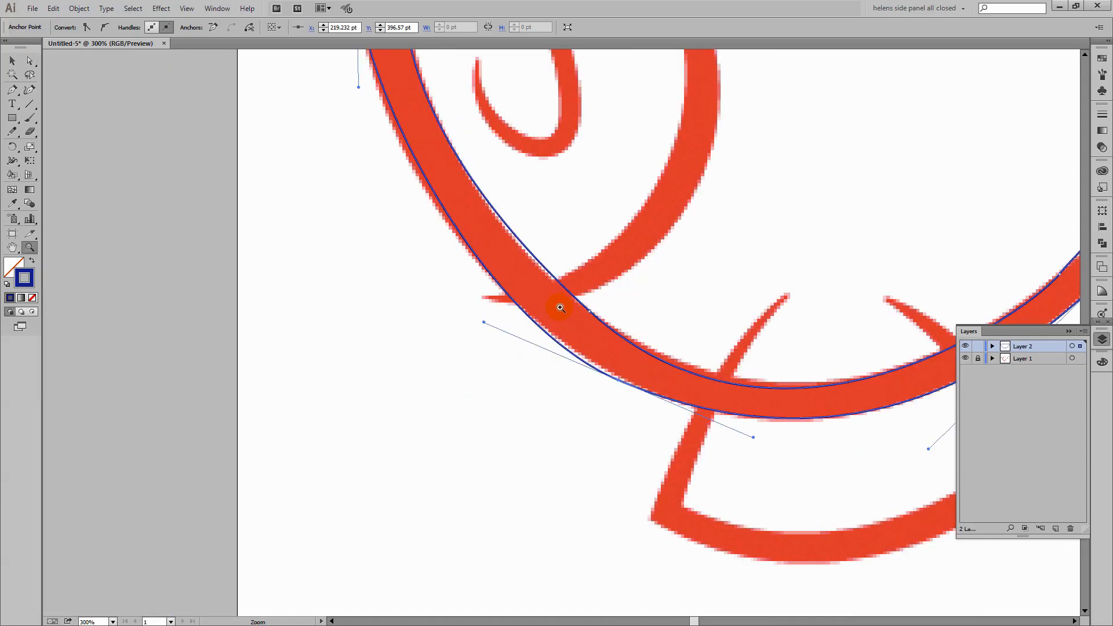
{"action": "left_click_drag", "start_coordinate": [539, 291], "coordinate": [471, 412]}
{"action": "left_click", "coordinate": [30, 61]}
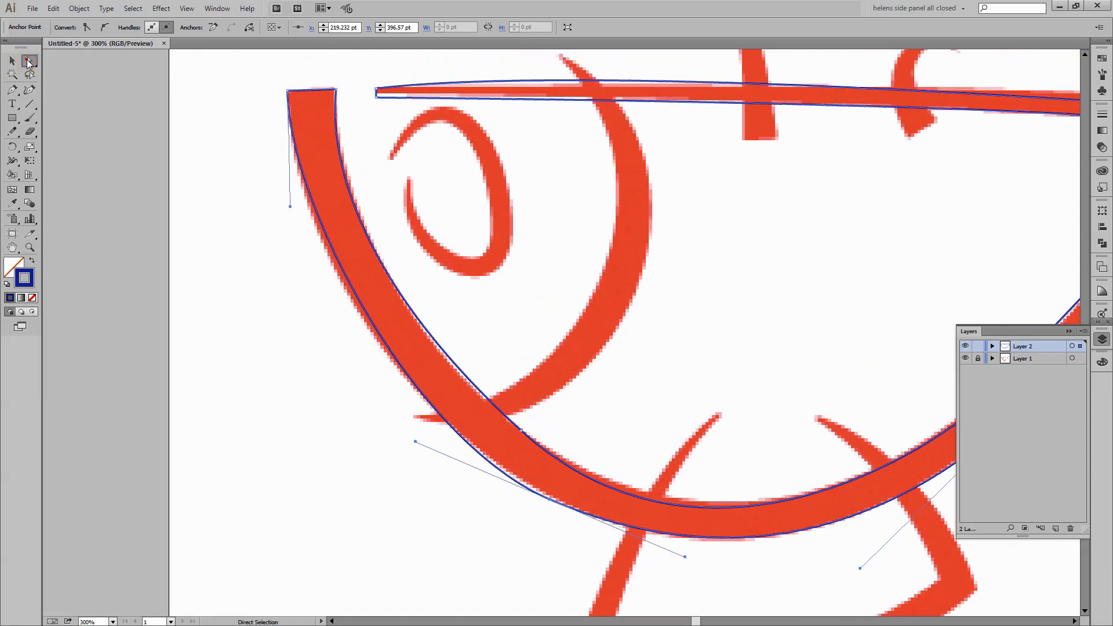
{"action": "left_click", "coordinate": [550, 500]}
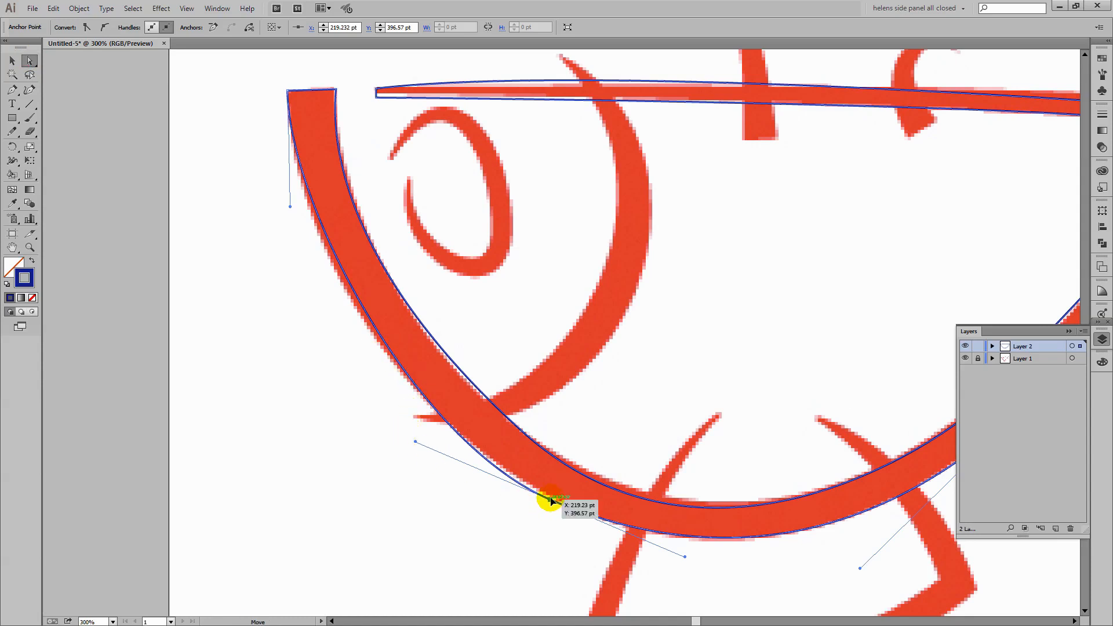
{"action": "left_click_drag", "start_coordinate": [550, 503], "coordinate": [554, 496]}
{"action": "left_click_drag", "start_coordinate": [419, 439], "coordinate": [404, 434]}
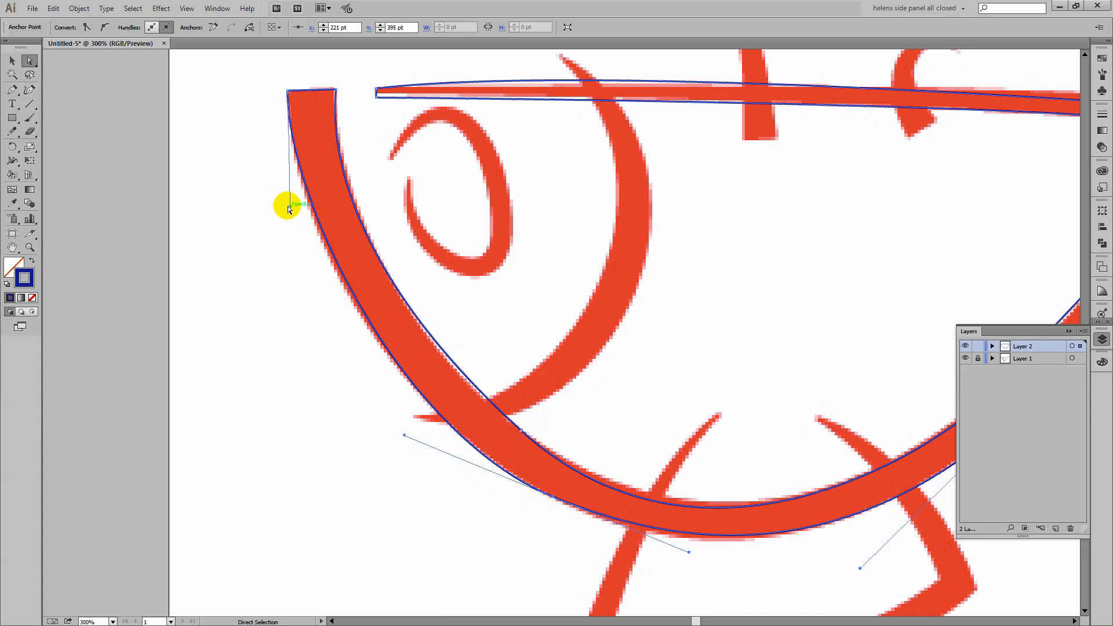
- Adjust the handle beneath the head's outer corner so the outline follows the image's outer edge
{"action": "left_click_drag", "start_coordinate": [290, 207], "coordinate": [287, 229]}
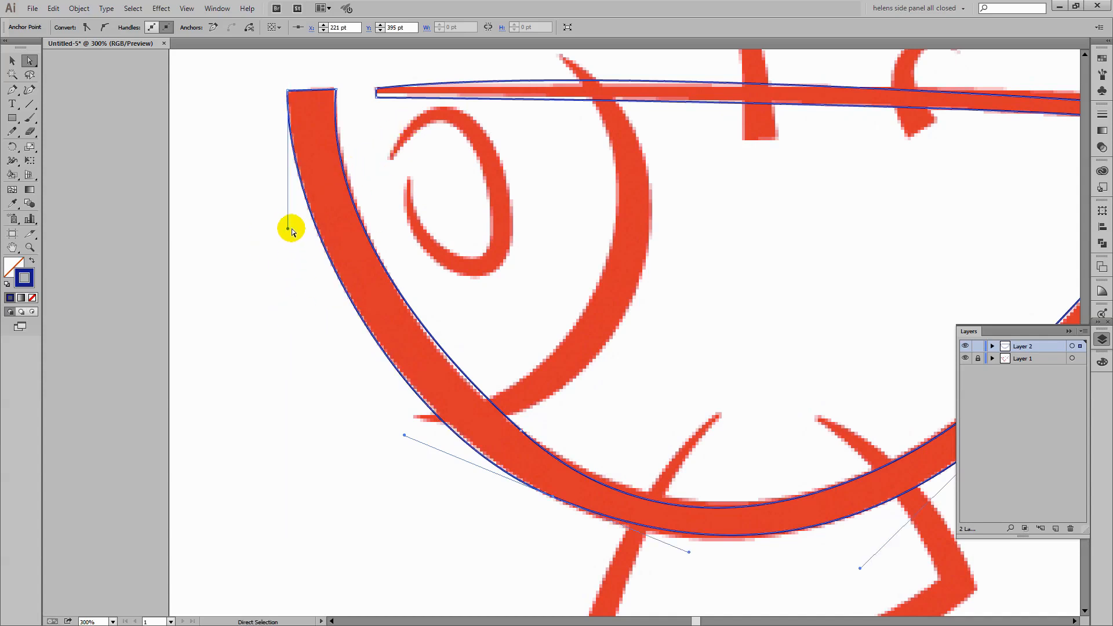
{"action": "mouse_move", "coordinate": [289, 230]}
{"action": "left_mouse_down"}
{"action": "mouse_move", "coordinate": [236, 213]}
{"action": "mouse_move", "coordinate": [327, 208]}
{"action": "mouse_move", "coordinate": [249, 189]}
{"action": "mouse_move", "coordinate": [259, 197]}
{"action": "mouse_move", "coordinate": [266, 179]}
{"action": "mouse_move", "coordinate": [259, 97]}
{"action": "mouse_move", "coordinate": [282, 204]}
{"action": "left_mouse_up"}
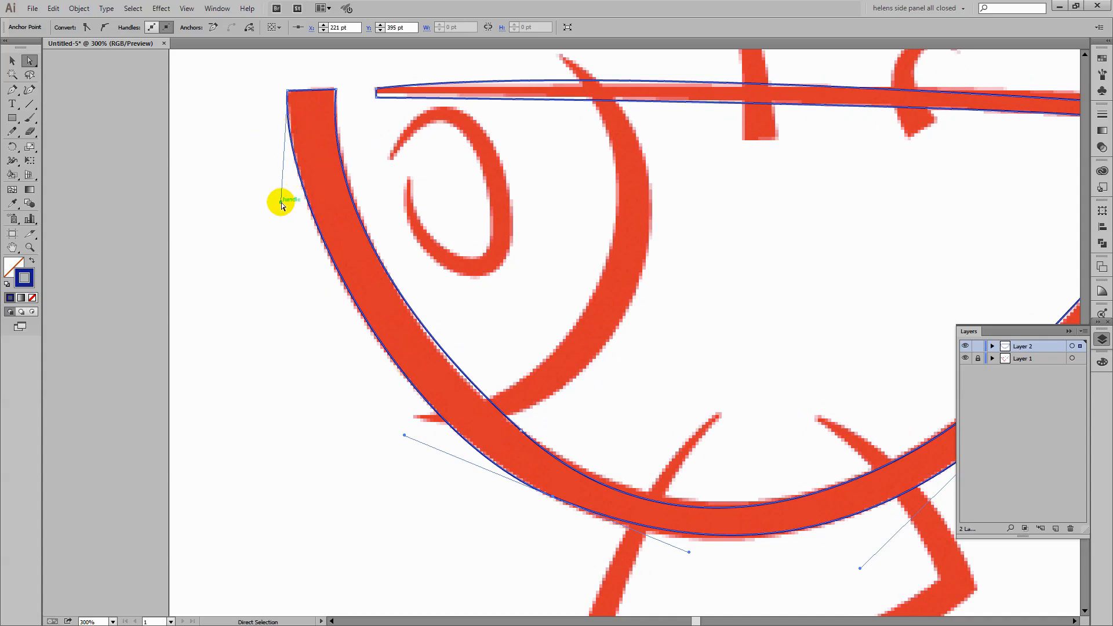
{"action": "left_click_drag", "start_coordinate": [281, 203], "coordinate": [284, 209]}
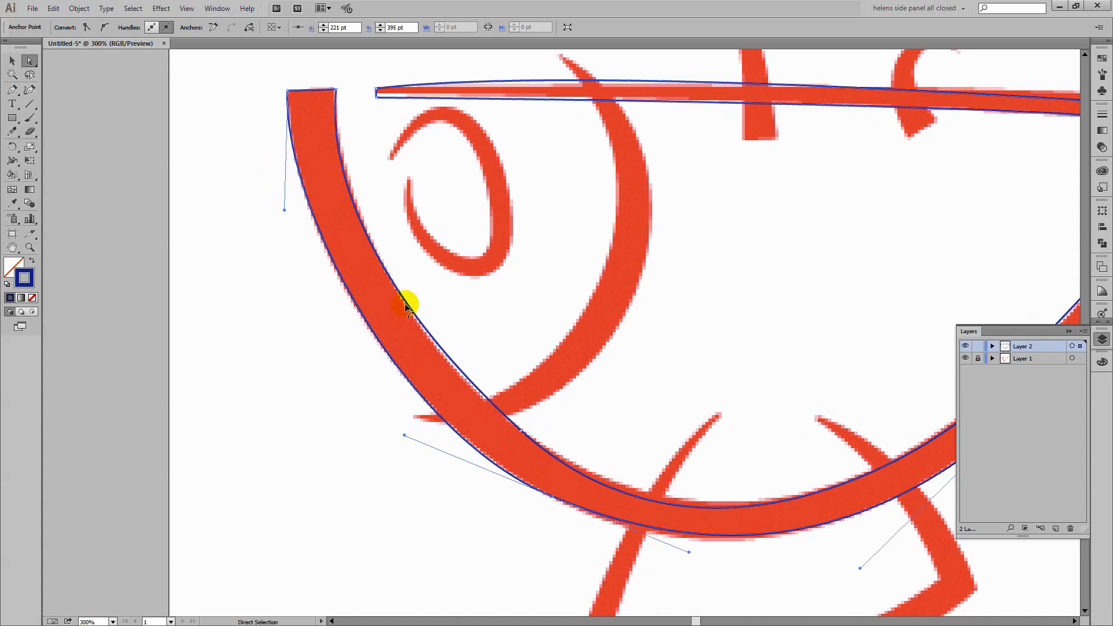
- Reshape the outer curve along the belly's underside with its anchor handles so it follows the red band above the lower fin
{"action": "left_click_drag", "start_coordinate": [735, 451], "coordinate": [479, 307]}
{"action": "left_click_drag", "start_coordinate": [430, 413], "coordinate": [376, 406]}
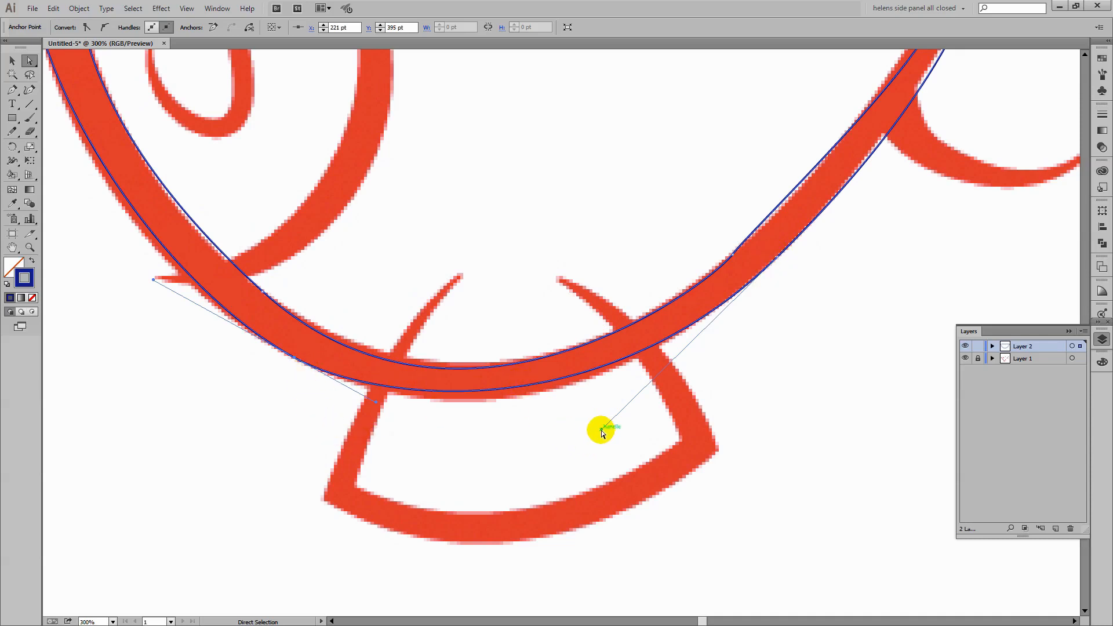
{"action": "left_click_drag", "start_coordinate": [601, 431], "coordinate": [576, 459]}
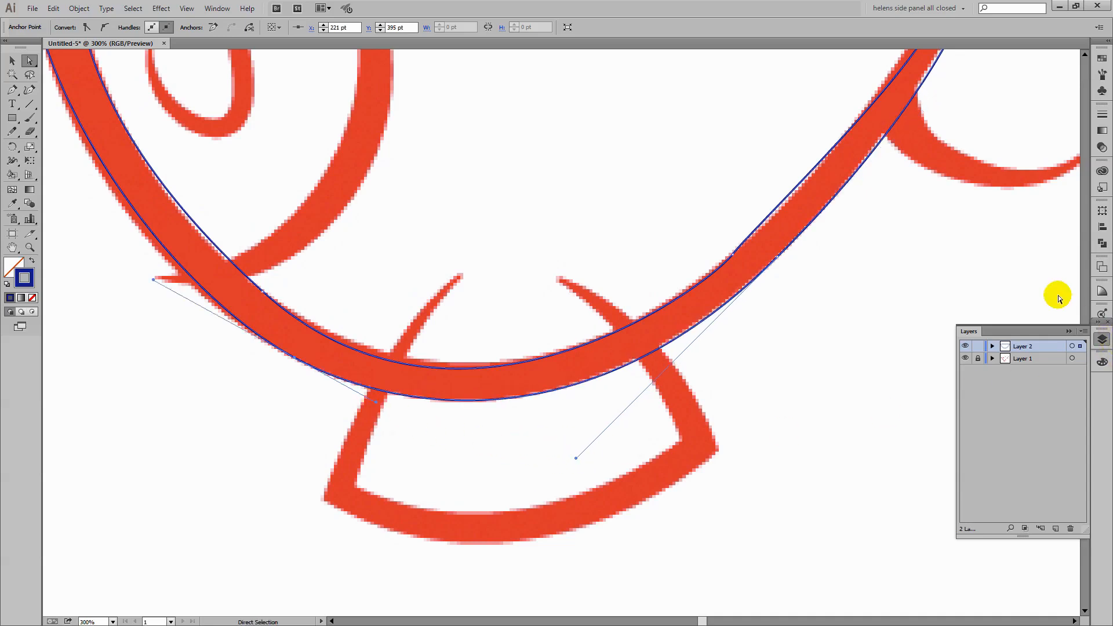
- Convert the outer corner anchor at the tail end of the body to a smooth point
{"action": "left_click_drag", "start_coordinate": [960, 238], "coordinate": [763, 354]}
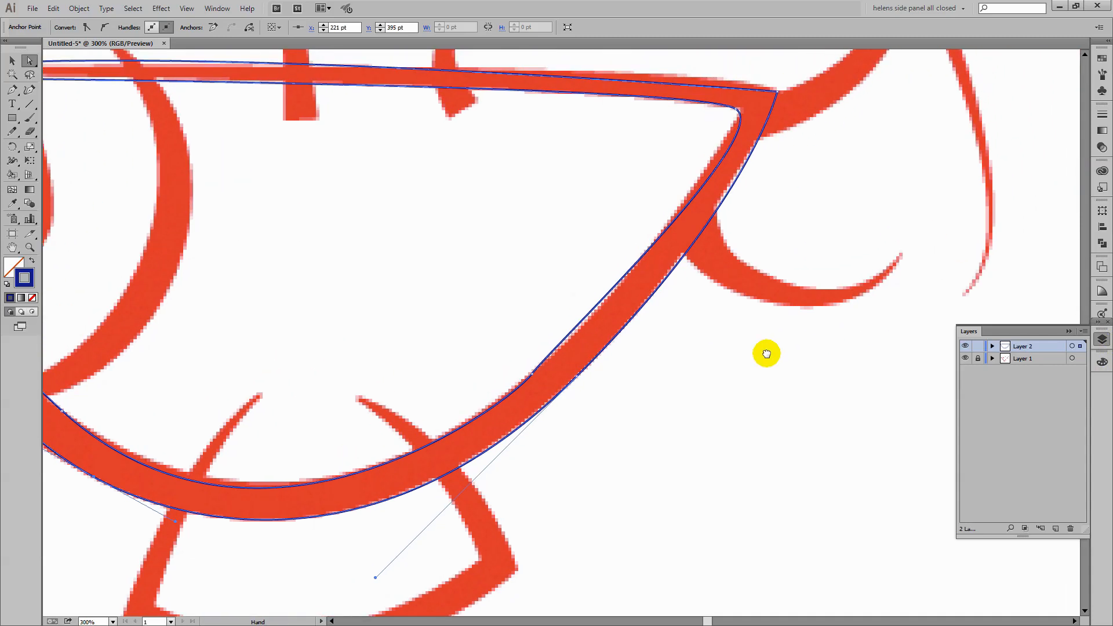
{"action": "left_click", "coordinate": [777, 92]}
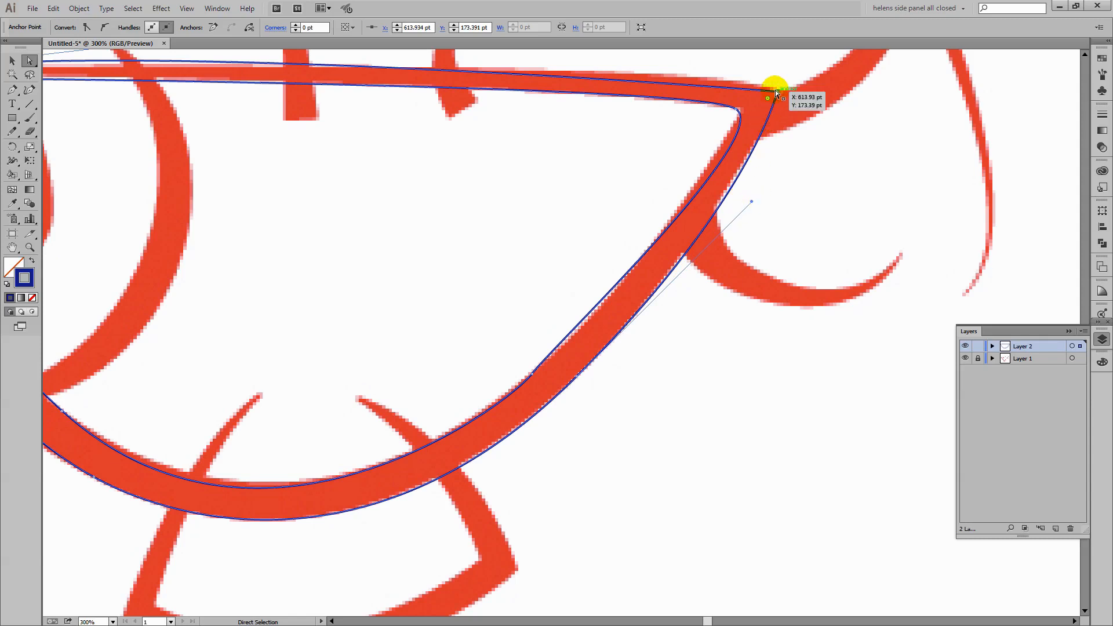
{"action": "left_click_drag", "start_coordinate": [776, 91], "coordinate": [775, 92]}
{"action": "left_click", "coordinate": [778, 91]}
{"action": "left_click", "coordinate": [105, 27]}
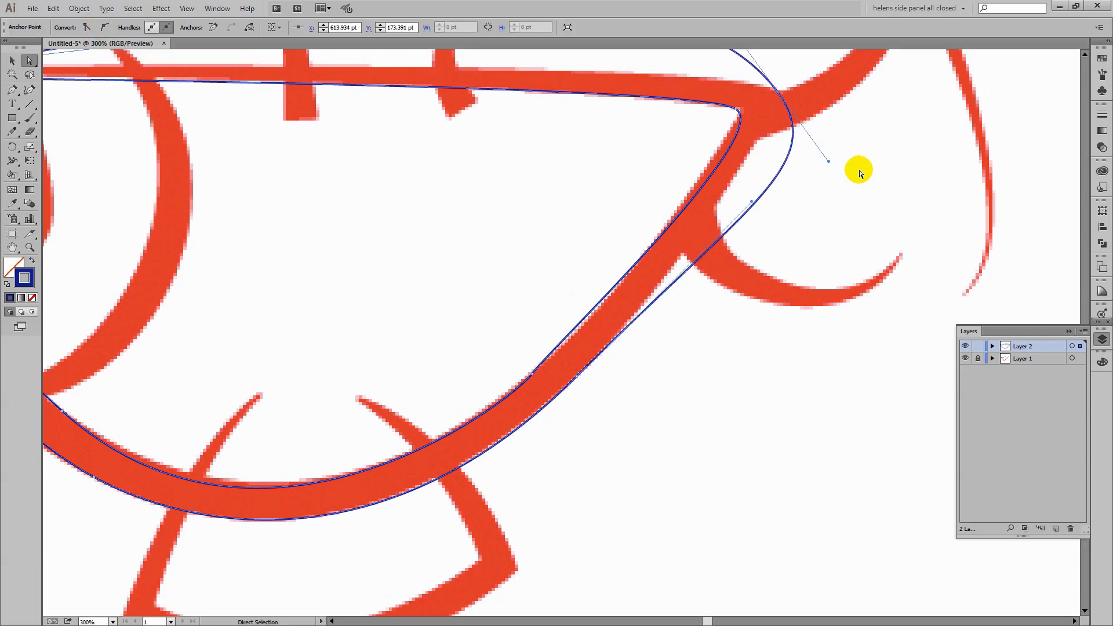
- Adjust the tail anchor's two handles independently so the outer curves follow the body's top line and rear edge
{"action": "left_click_drag", "start_coordinate": [857, 141], "coordinate": [851, 234]}
{"action": "left_click_drag", "start_coordinate": [851, 256], "coordinate": [757, 272]}
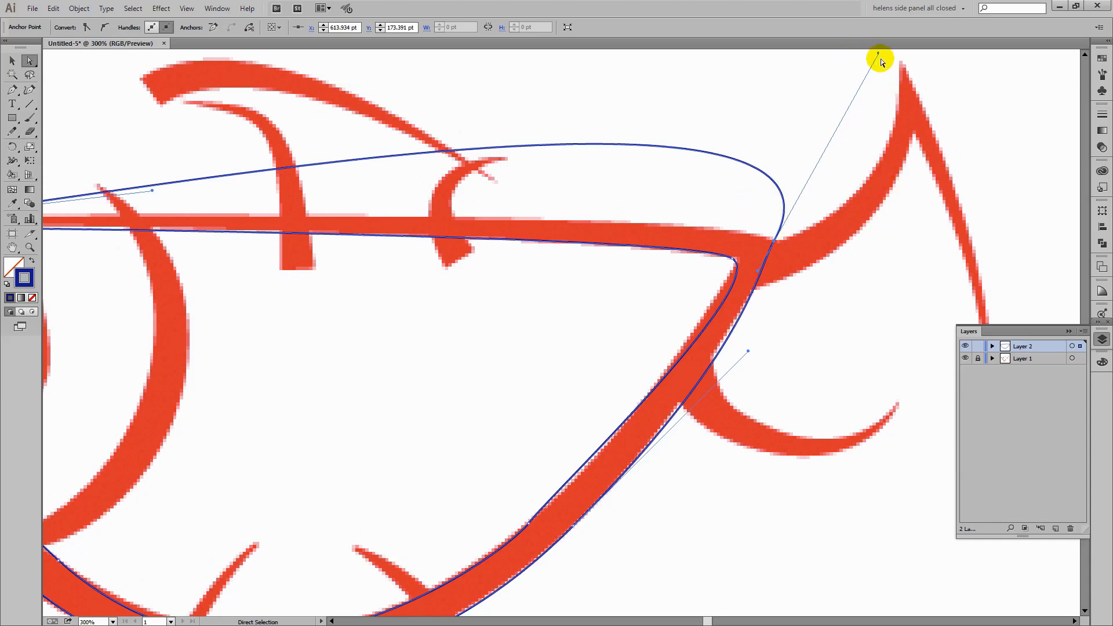
{"action": "left_click_drag", "start_coordinate": [879, 56], "coordinate": [846, 145]}
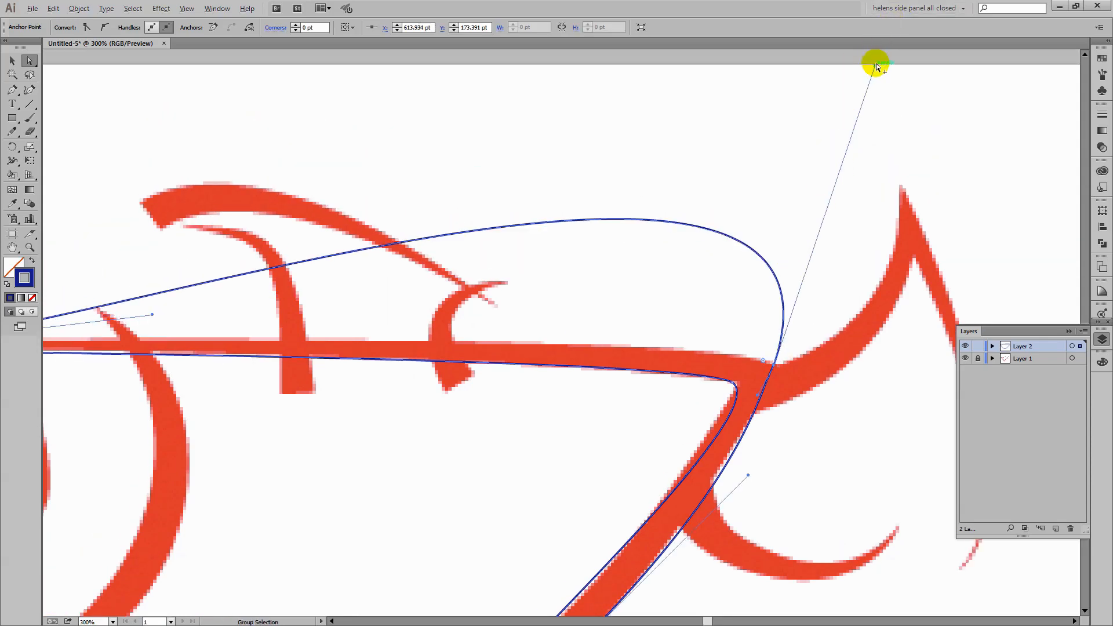
{"action": "mouse_move", "coordinate": [874, 64]}
{"action": "left_mouse_down"}
{"action": "mouse_move", "coordinate": [661, 139]}
{"action": "mouse_move", "coordinate": [599, 181]}
{"action": "mouse_move", "coordinate": [550, 311]}
{"action": "mouse_move", "coordinate": [561, 328]}
{"action": "mouse_move", "coordinate": [626, 340]}
{"action": "mouse_move", "coordinate": [711, 341]}
{"action": "left_mouse_up"}
{"action": "key", "text": "space"}
{"action": "mouse_move", "coordinate": [785, 422]}
{"action": "left_mouse_down"}
{"action": "mouse_move", "coordinate": [738, 266]}
{"action": "mouse_move", "coordinate": [694, 232]}
{"action": "mouse_move", "coordinate": [675, 278]}
{"action": "left_mouse_up"}
{"action": "left_click", "coordinate": [711, 197]}
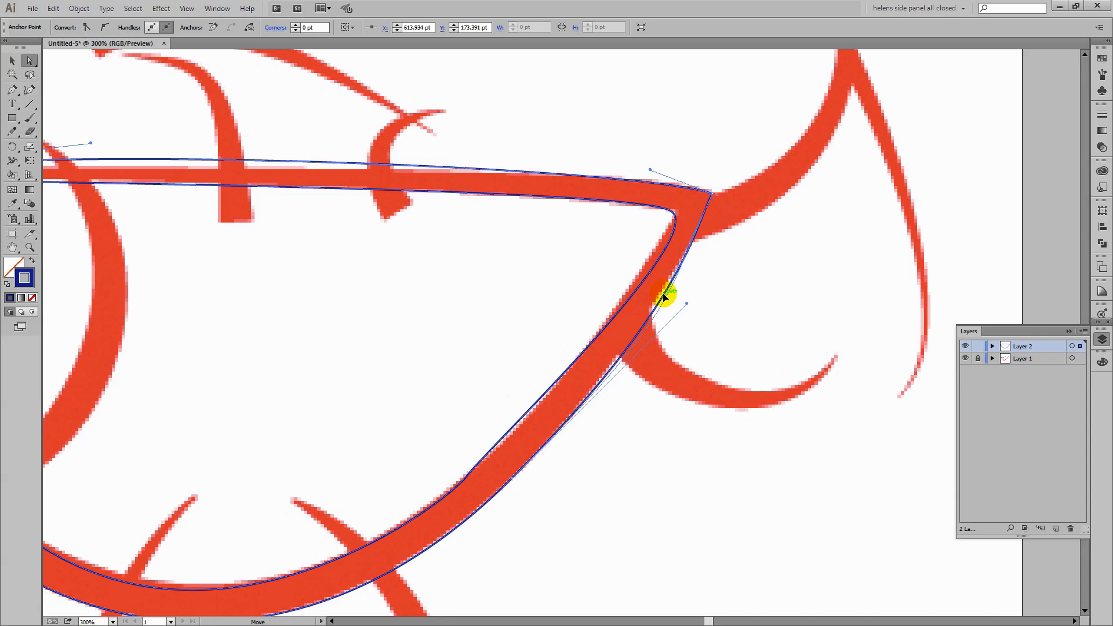
- Adjust the handles of the outer curve's rear anchors so the outline follows the red band from the tail along the belly's underside
{"action": "left_click_drag", "start_coordinate": [686, 303], "coordinate": [671, 303]}
{"action": "scroll", "coordinate": [643, 394], "scroll_direction": "down", "scroll_amount": 3}
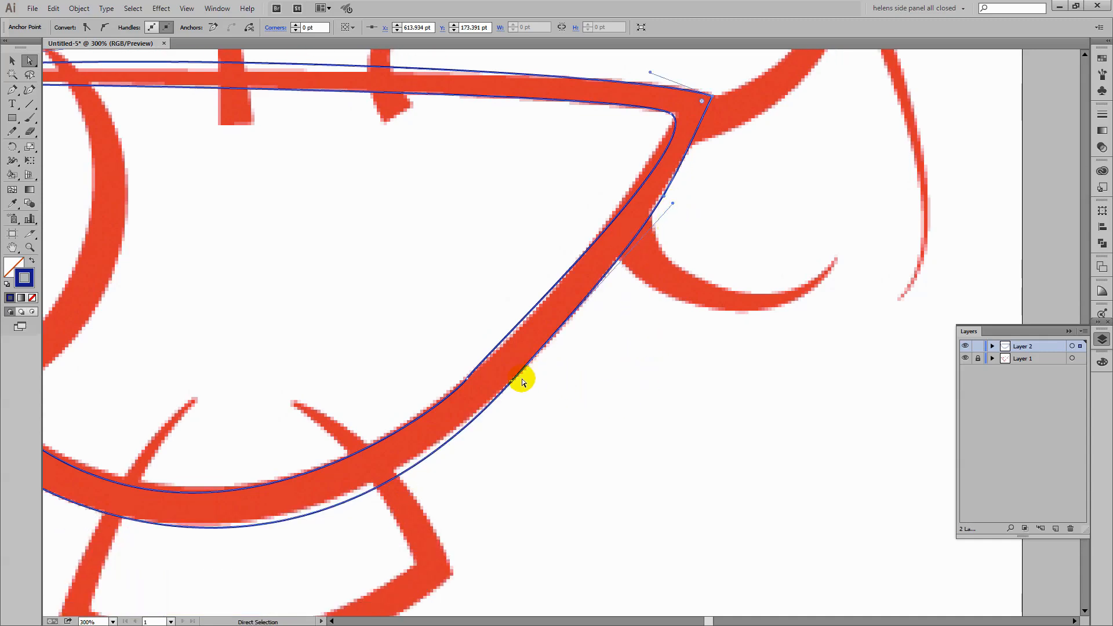
{"action": "left_click", "coordinate": [513, 381]}
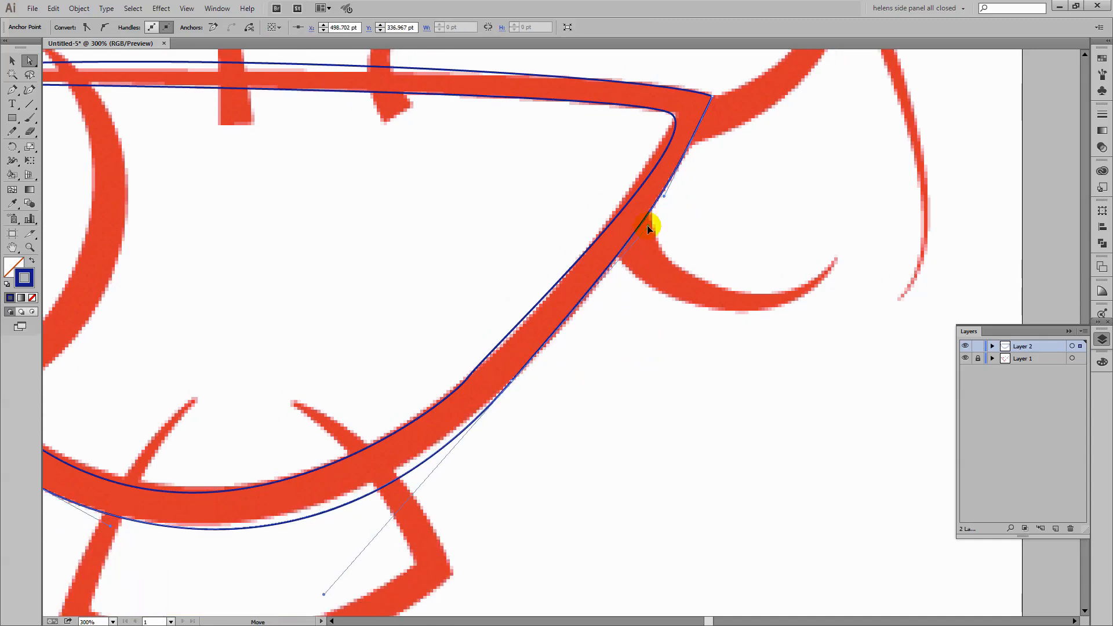
{"action": "left_click_drag", "start_coordinate": [648, 231], "coordinate": [645, 233]}
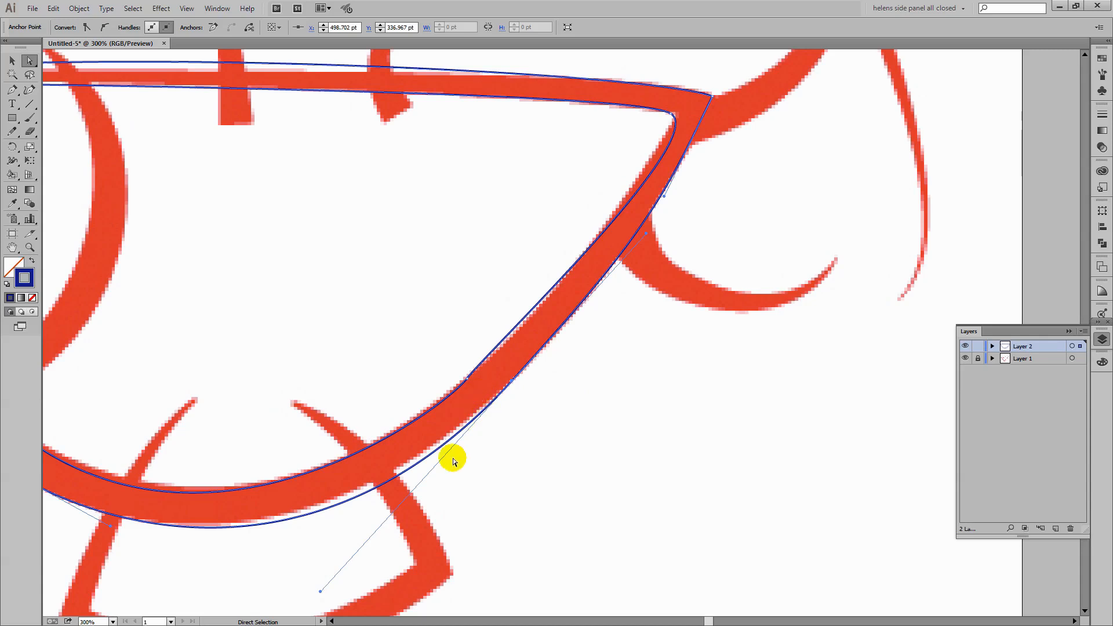
{"action": "left_click_drag", "start_coordinate": [320, 591], "coordinate": [325, 572]}
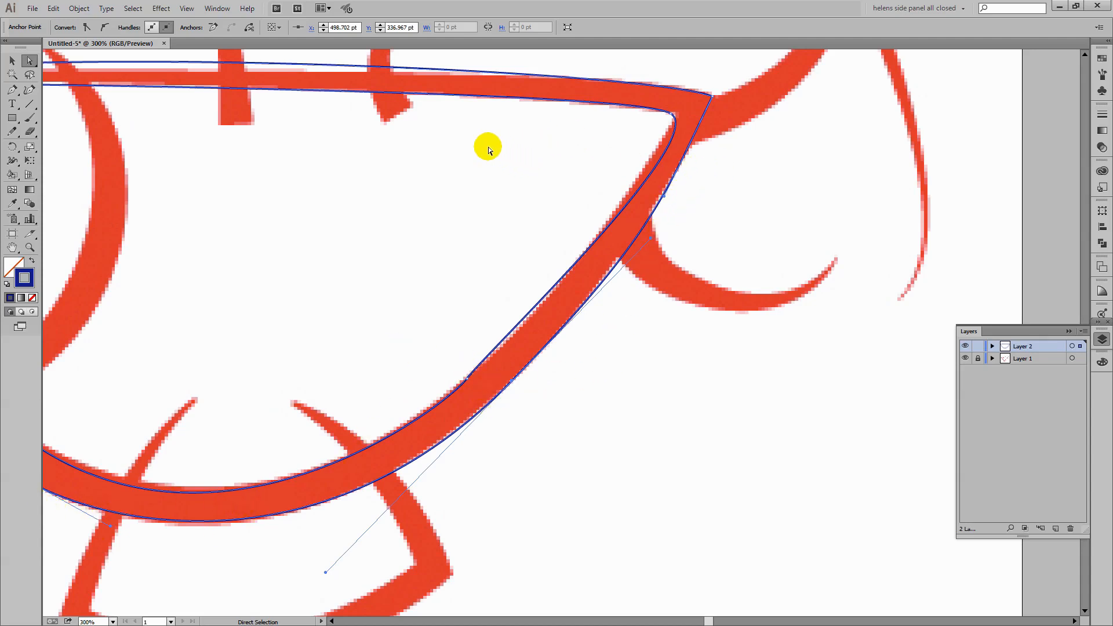
- Flatten the body's upper outline with the handles of its front tip and tail anchors so it follows the top line's upper edge
{"action": "left_click_drag", "start_coordinate": [414, 139], "coordinate": [611, 263]}
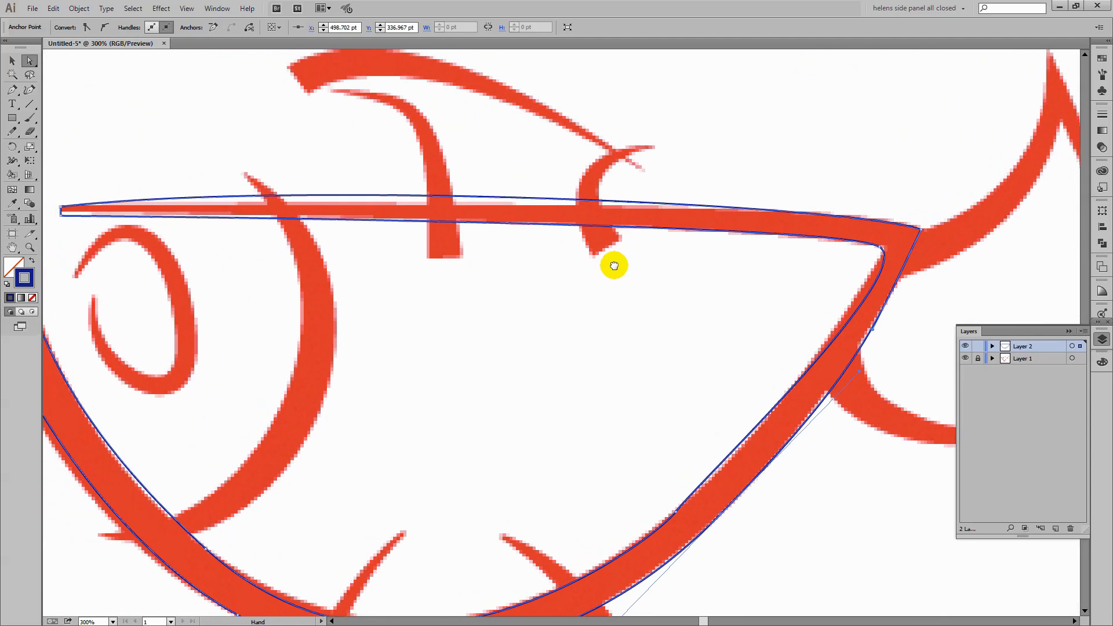
{"action": "left_click", "coordinate": [63, 207]}
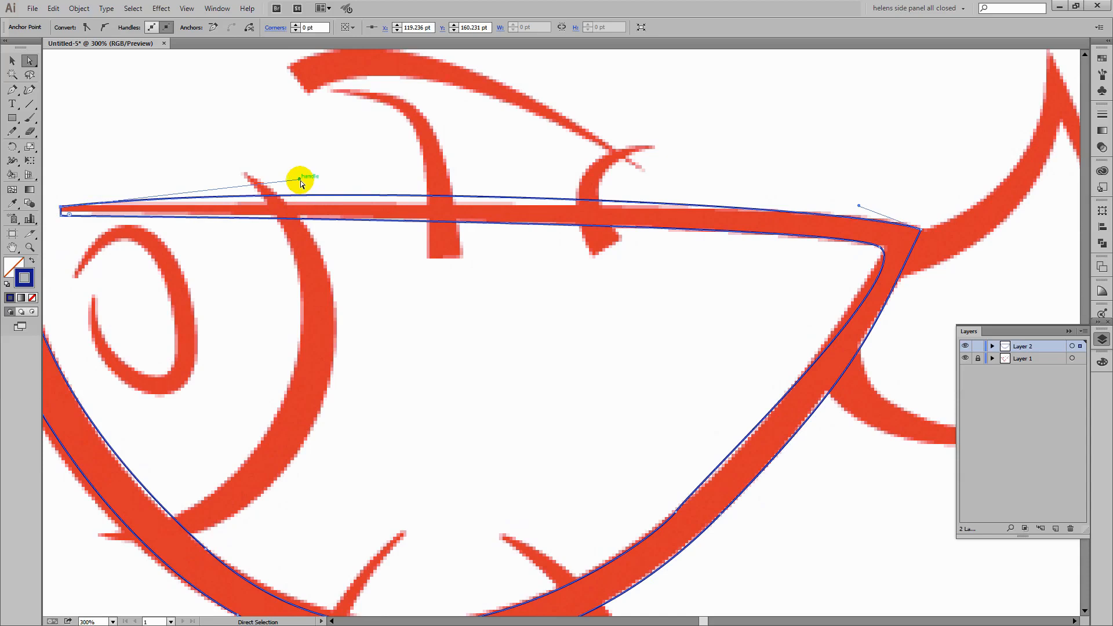
{"action": "left_click_drag", "start_coordinate": [300, 180], "coordinate": [314, 195]}
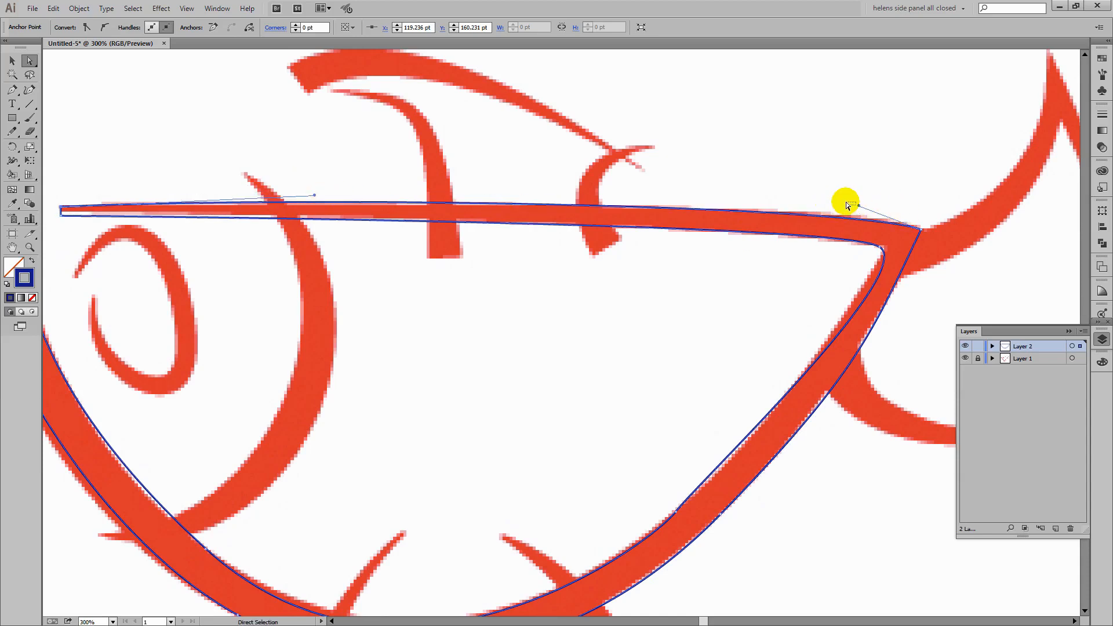
{"action": "left_click", "coordinate": [883, 221]}
{"action": "left_click", "coordinate": [918, 230]}
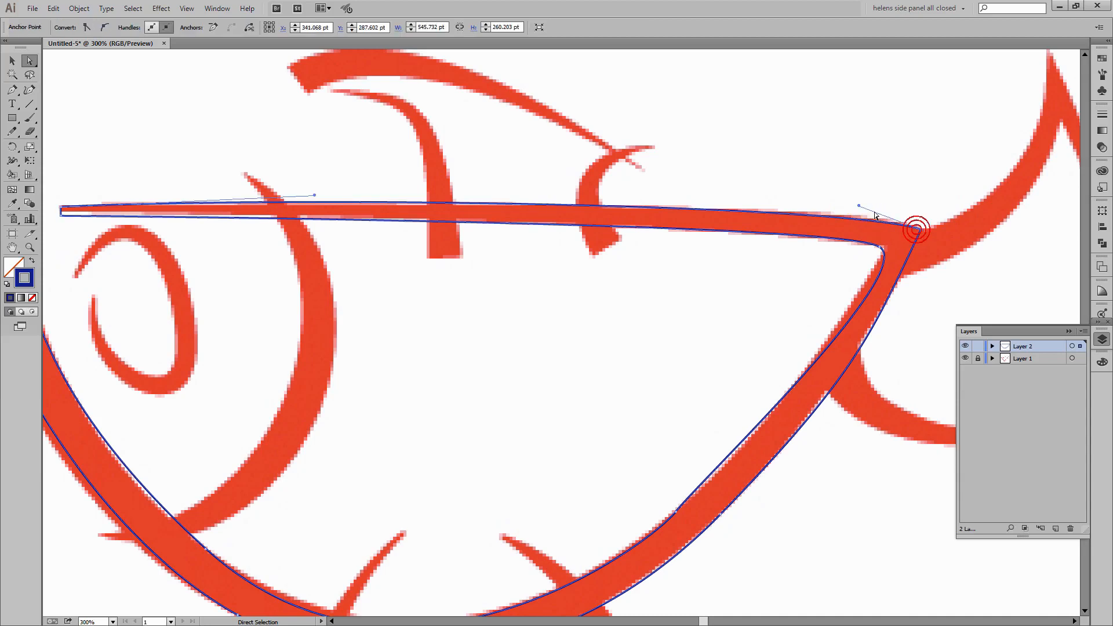
{"action": "left_click_drag", "start_coordinate": [858, 205], "coordinate": [869, 206]}
- Move the lower corner anchor at the top line's front tip so it matches the narrow end of the red line
{"action": "left_click", "coordinate": [62, 215]}
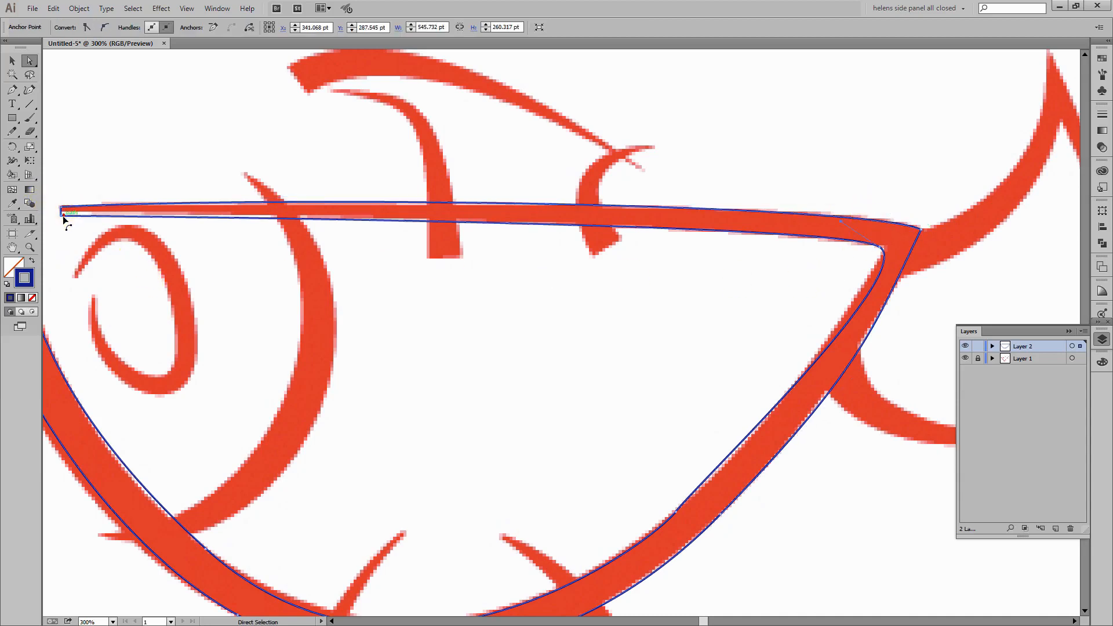
{"action": "left_click", "coordinate": [63, 217]}
{"action": "left_click_drag", "start_coordinate": [62, 216], "coordinate": [63, 217]}
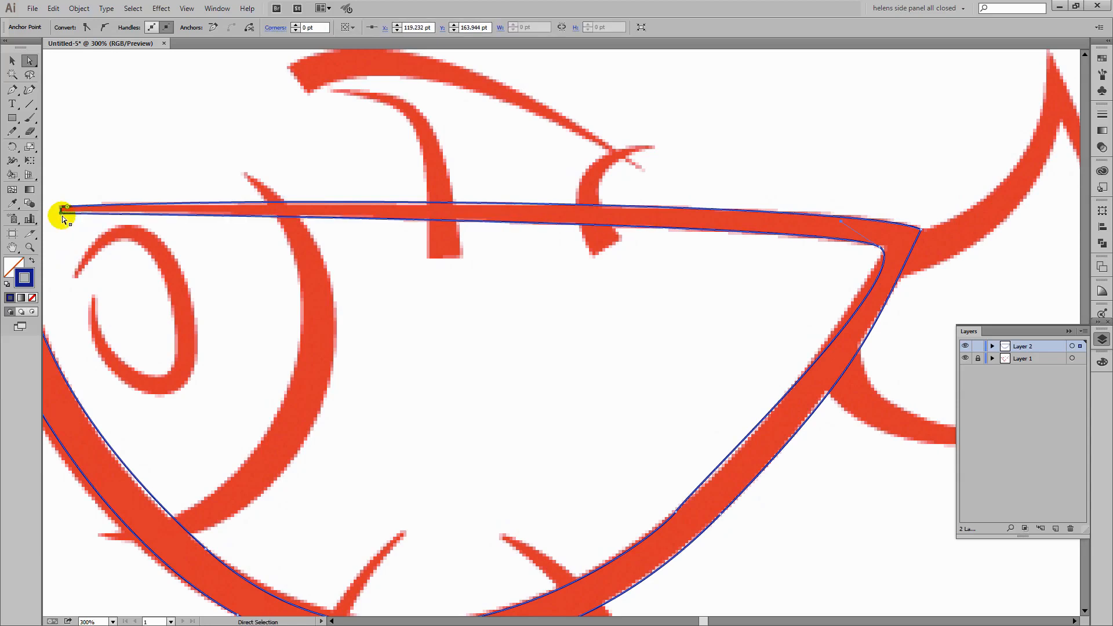
- Reshape both curves at the inner tail corner by adjusting its handles independently to match the inner edges of the red shape
{"action": "left_click", "coordinate": [882, 249]}
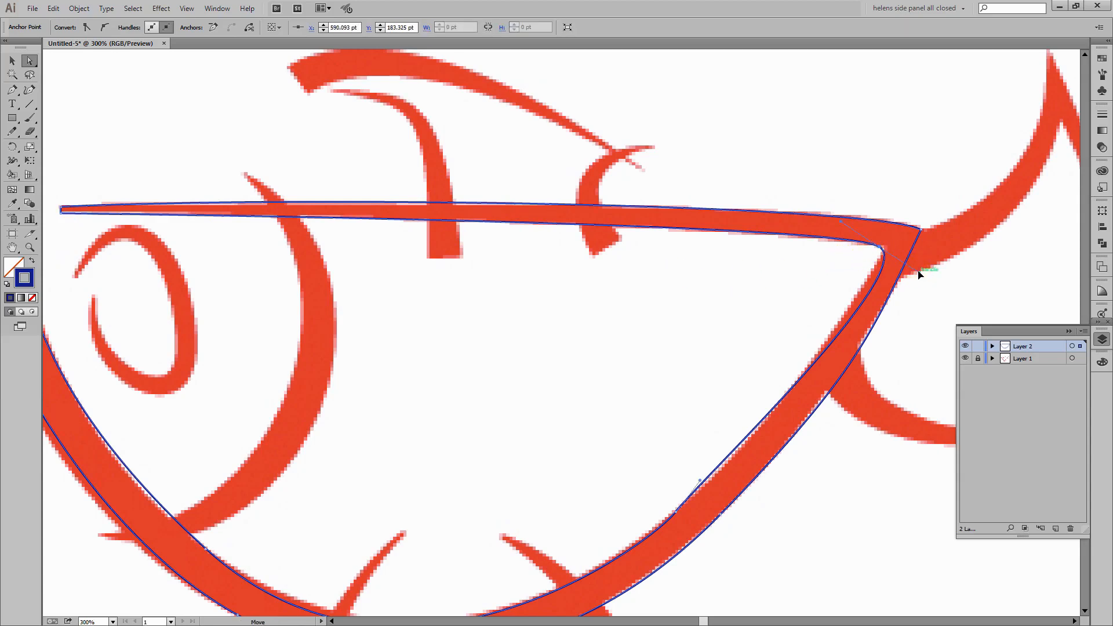
{"action": "left_click_drag", "start_coordinate": [918, 271], "coordinate": [918, 273]}
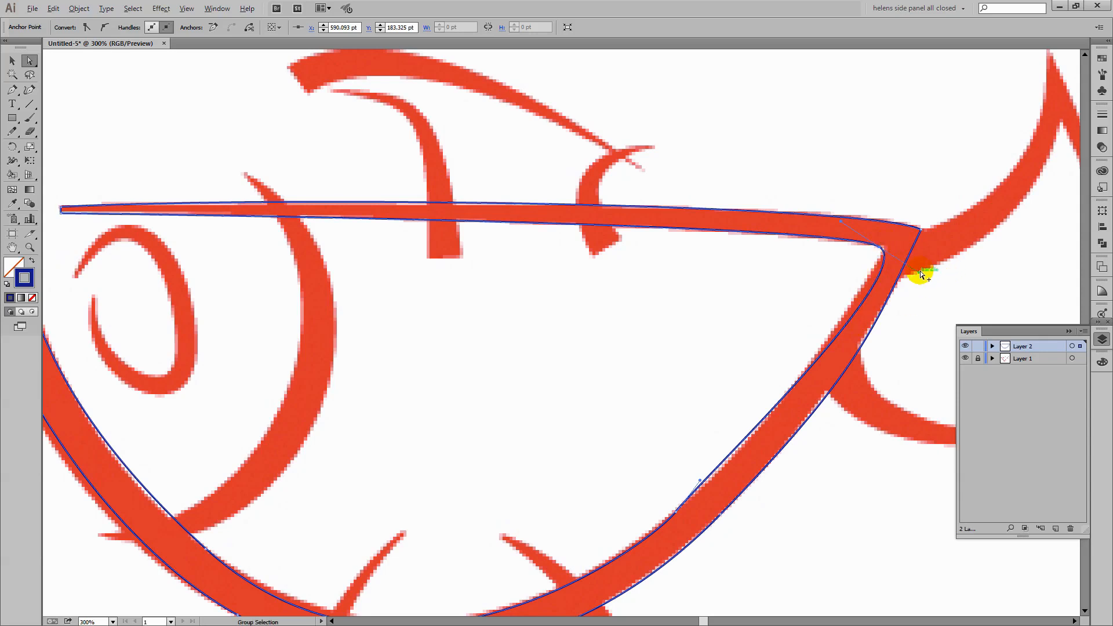
{"action": "mouse_move", "coordinate": [921, 277]}
{"action": "left_mouse_down"}
{"action": "mouse_move", "coordinate": [912, 268]}
{"action": "mouse_move", "coordinate": [871, 282]}
{"action": "left_mouse_up"}
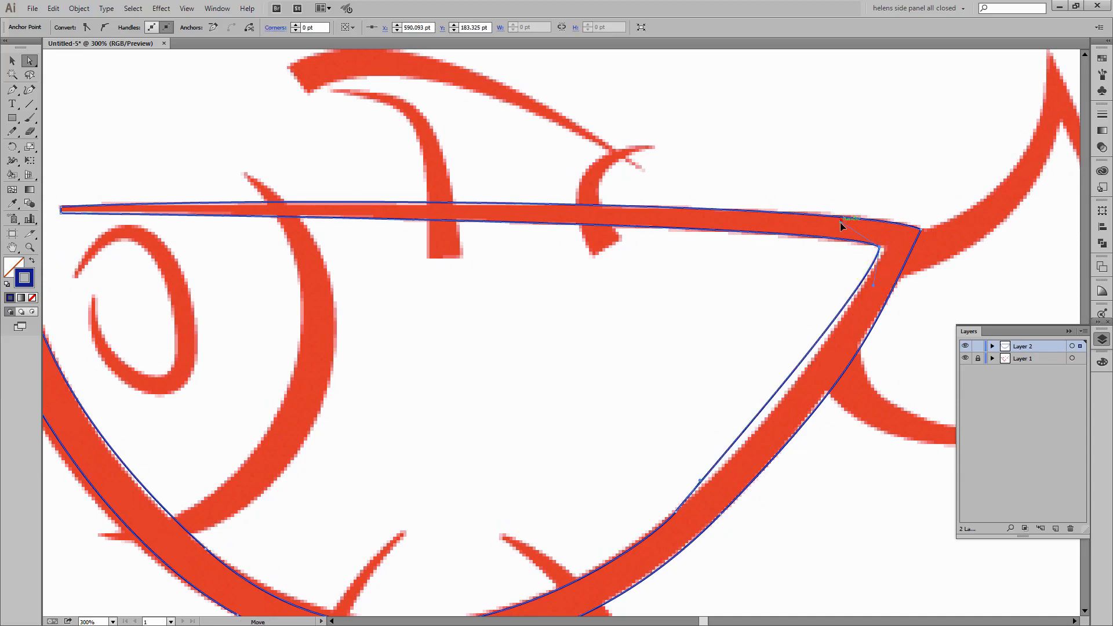
{"action": "left_click_drag", "start_coordinate": [842, 224], "coordinate": [848, 230]}
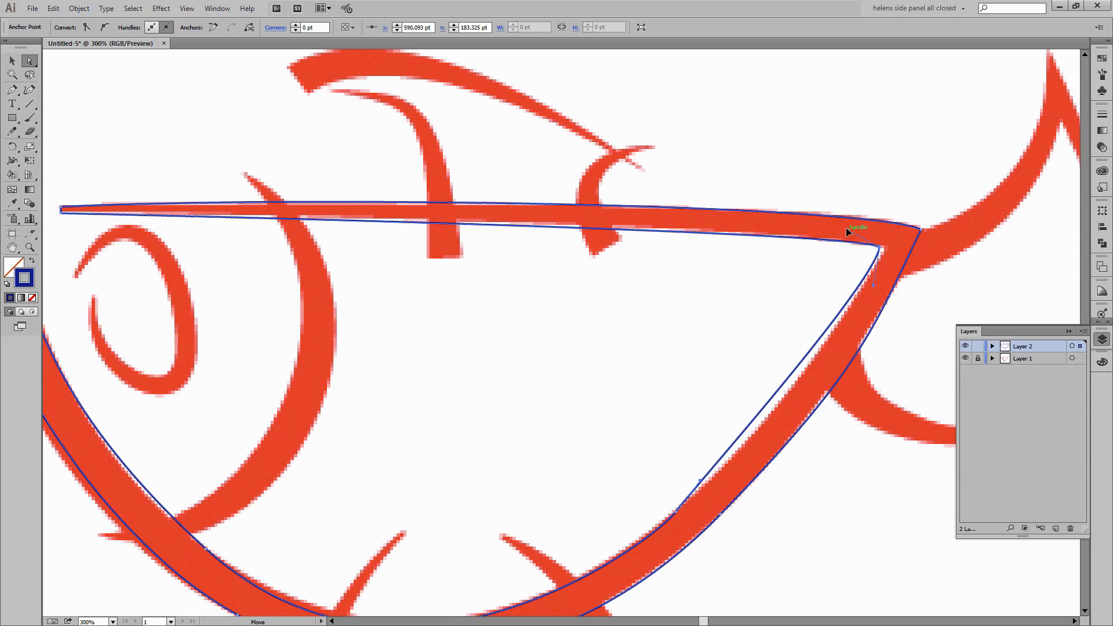
{"action": "left_click_drag", "start_coordinate": [846, 232], "coordinate": [836, 222]}
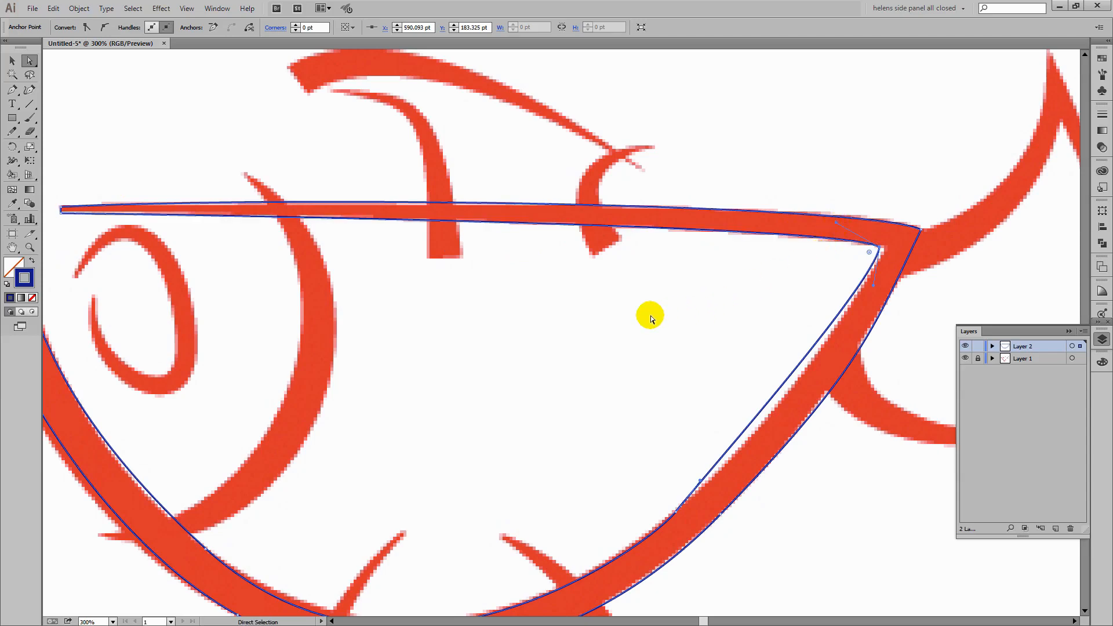
{"action": "left_click_drag", "start_coordinate": [743, 323], "coordinate": [673, 176]}
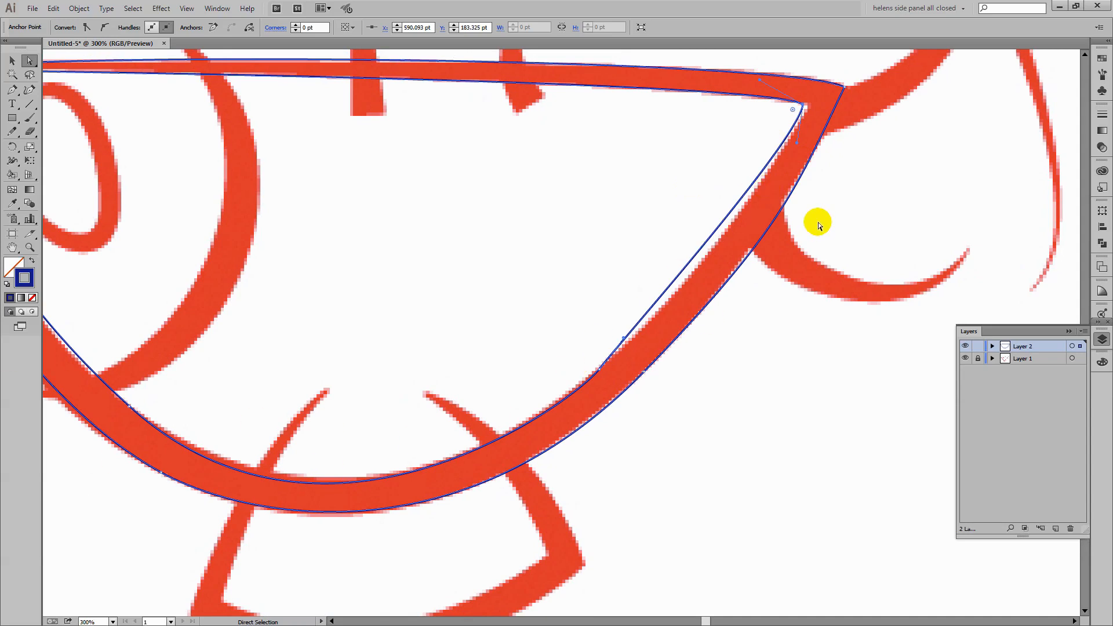
{"action": "left_click_drag", "start_coordinate": [797, 145], "coordinate": [795, 175]}
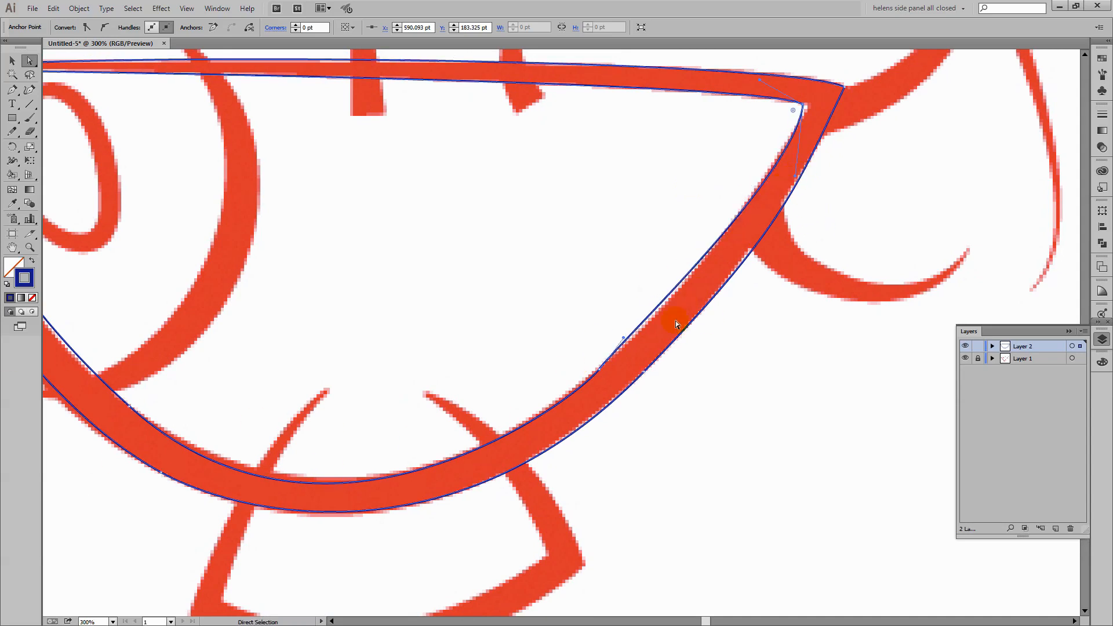
- Adjust the handles of the inner curve's front and rear belly anchors so it follows the red band's inner edge
{"action": "left_click", "coordinate": [599, 369]}
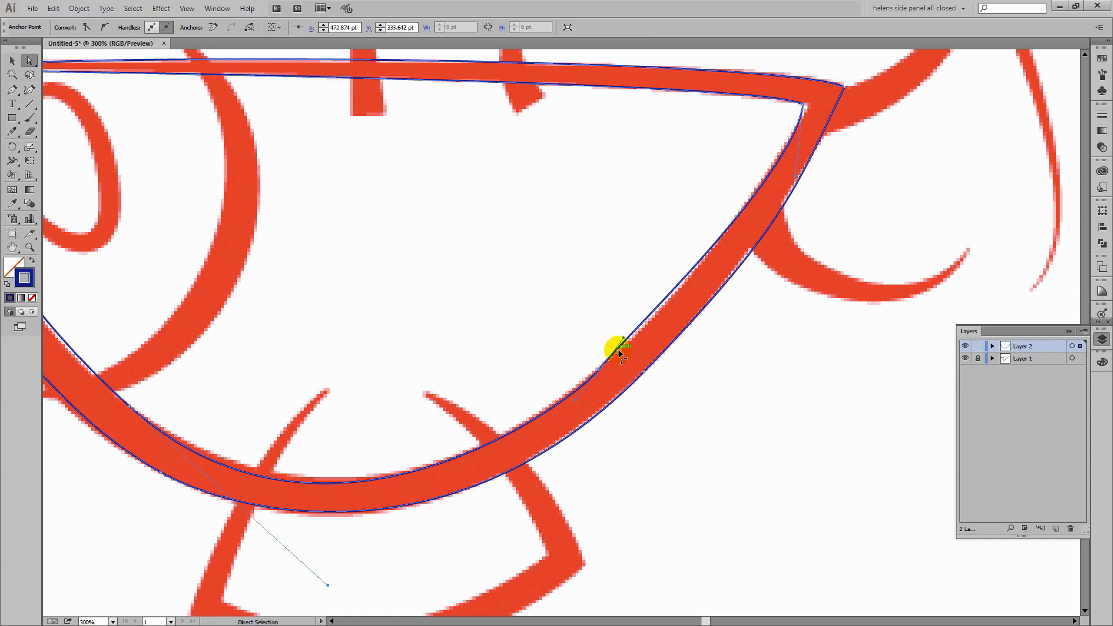
{"action": "left_click_drag", "start_coordinate": [624, 338], "coordinate": [627, 339]}
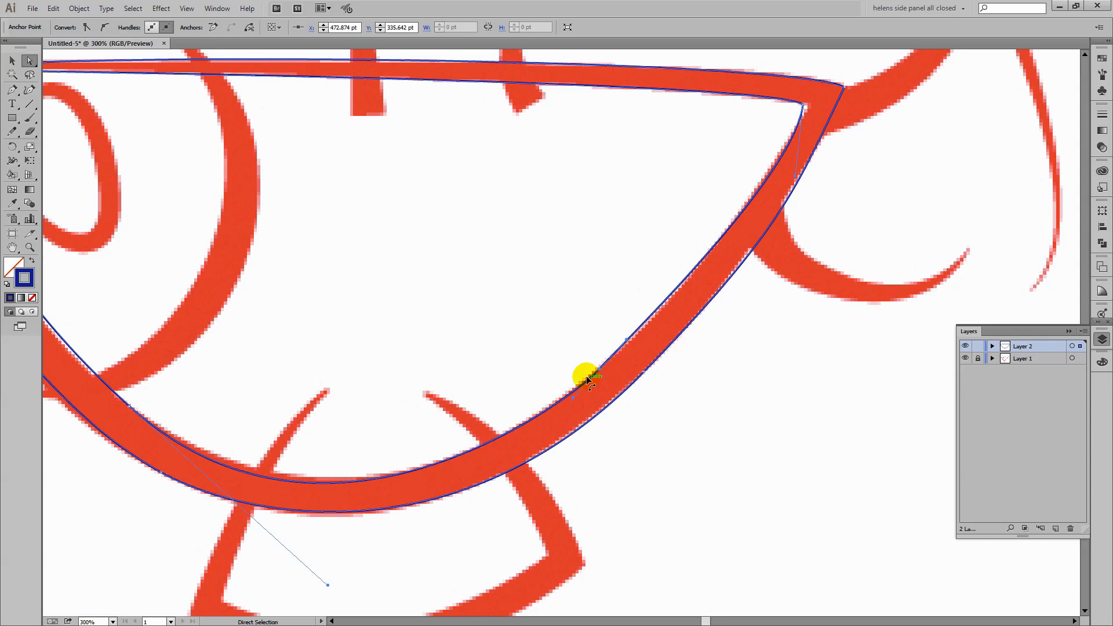
{"action": "left_click_drag", "start_coordinate": [75, 449], "coordinate": [199, 417]}
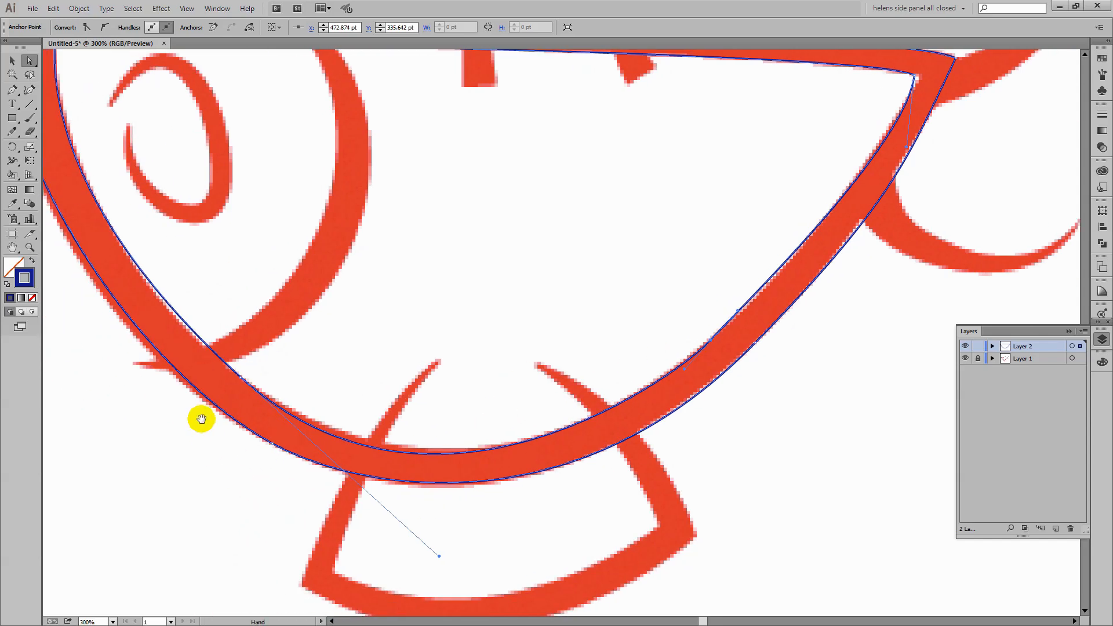
{"action": "left_click", "coordinate": [241, 377]}
{"action": "left_click_drag", "start_coordinate": [438, 558], "coordinate": [459, 544]}
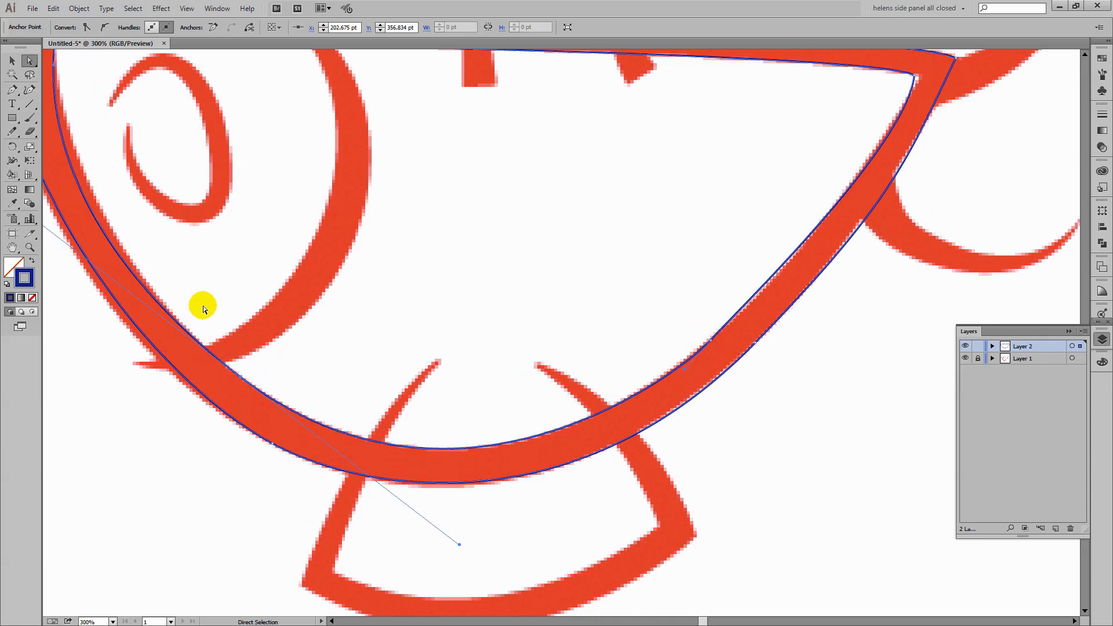
{"action": "left_click", "coordinate": [709, 339]}
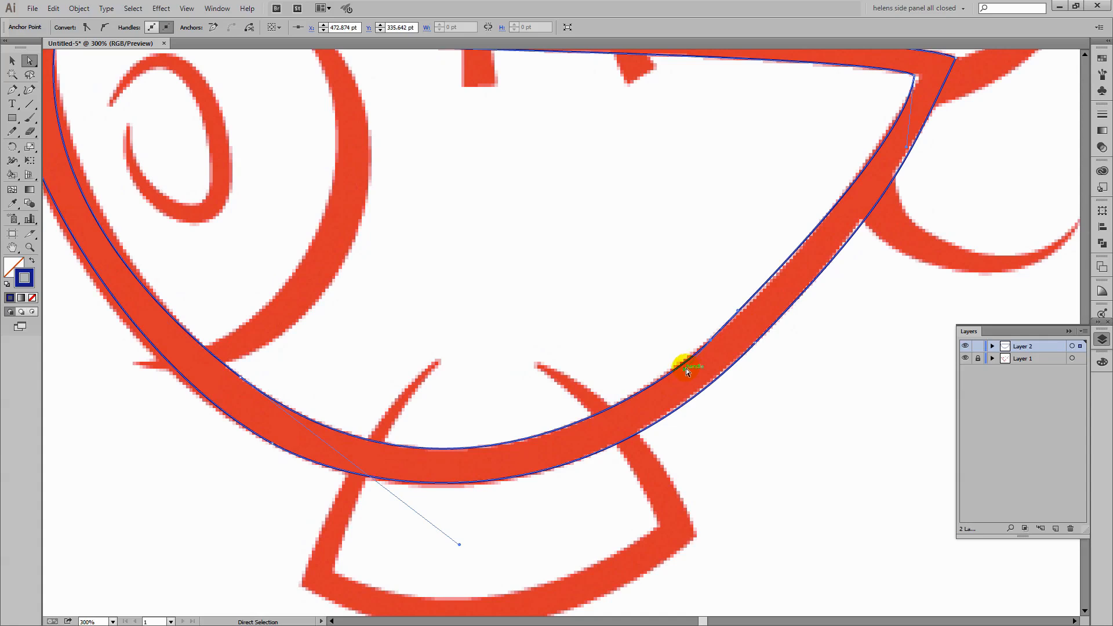
{"action": "left_click_drag", "start_coordinate": [686, 368], "coordinate": [675, 365]}
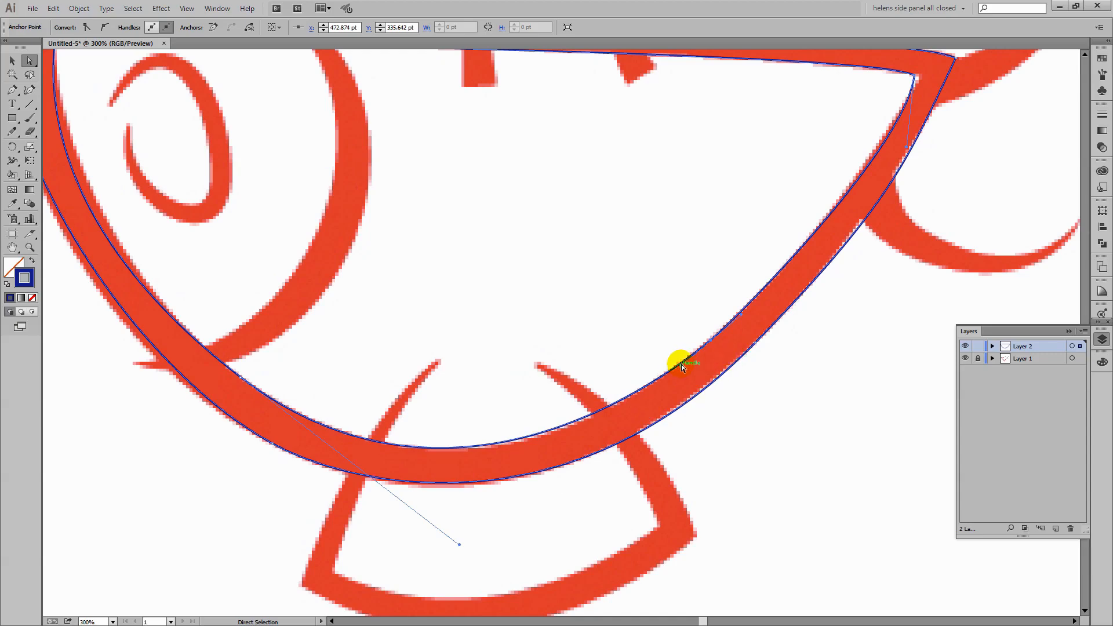
{"action": "left_click_drag", "start_coordinate": [680, 364], "coordinate": [673, 374]}
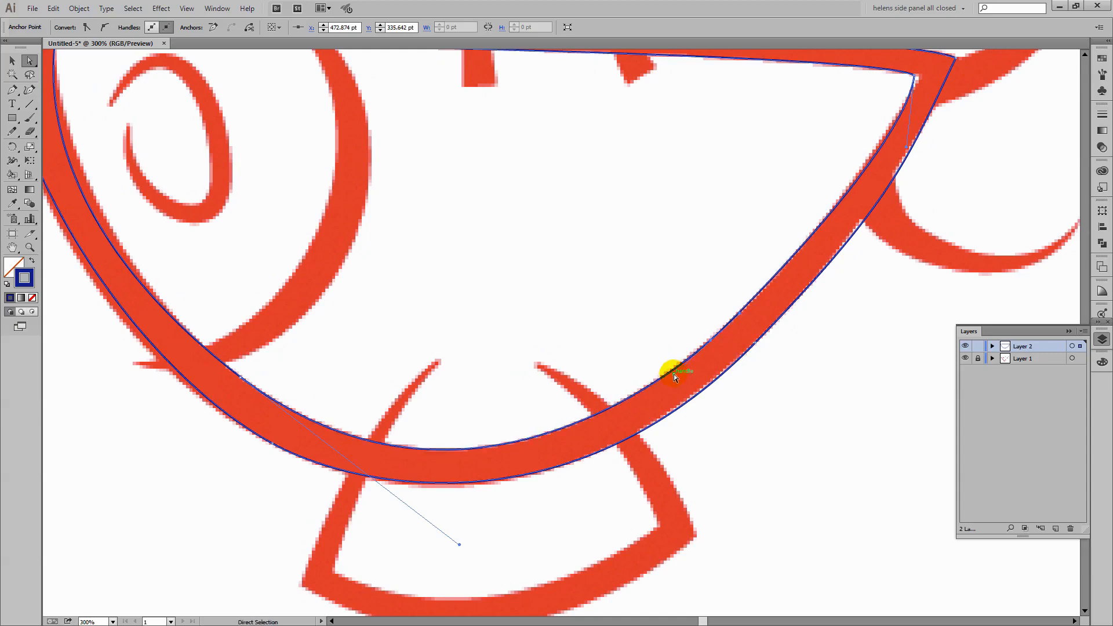
- Reshape the inner curve behind the head's edge using the handles of the head corner and the front belly anchor
{"action": "left_click_drag", "start_coordinate": [91, 311], "coordinate": [169, 384]}
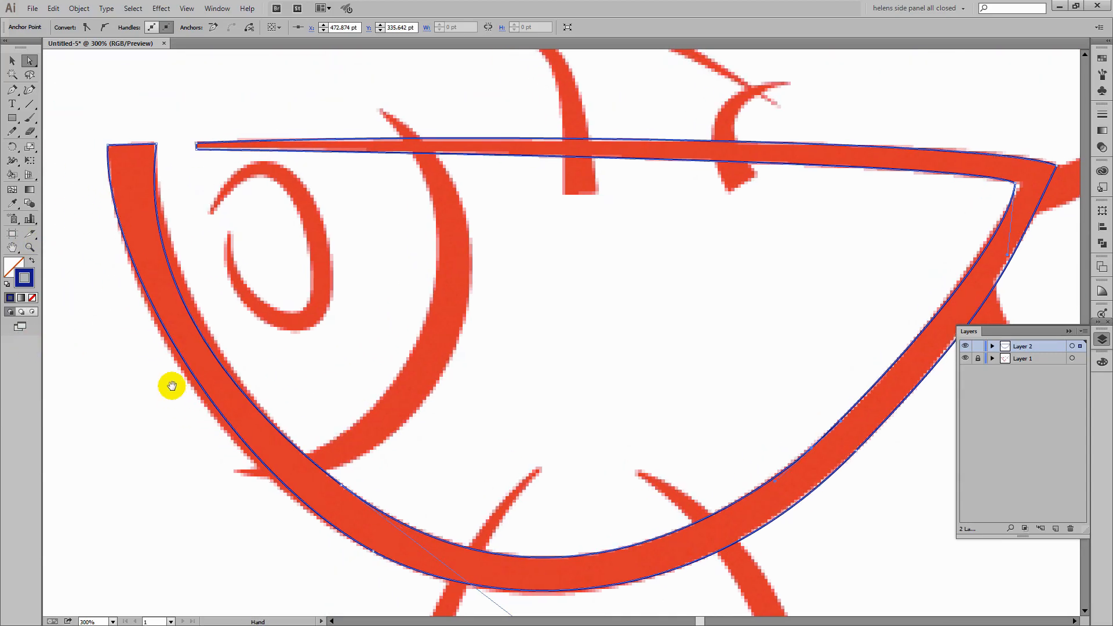
{"action": "left_click_drag", "start_coordinate": [155, 145], "coordinate": [193, 297]}
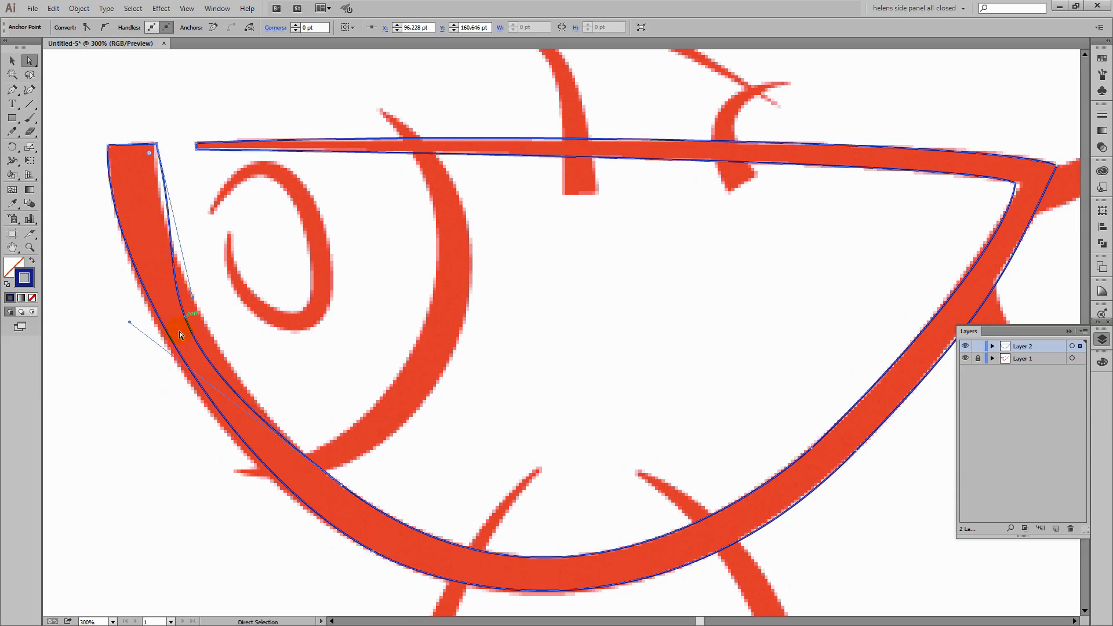
{"action": "left_click_drag", "start_coordinate": [129, 325], "coordinate": [246, 419]}
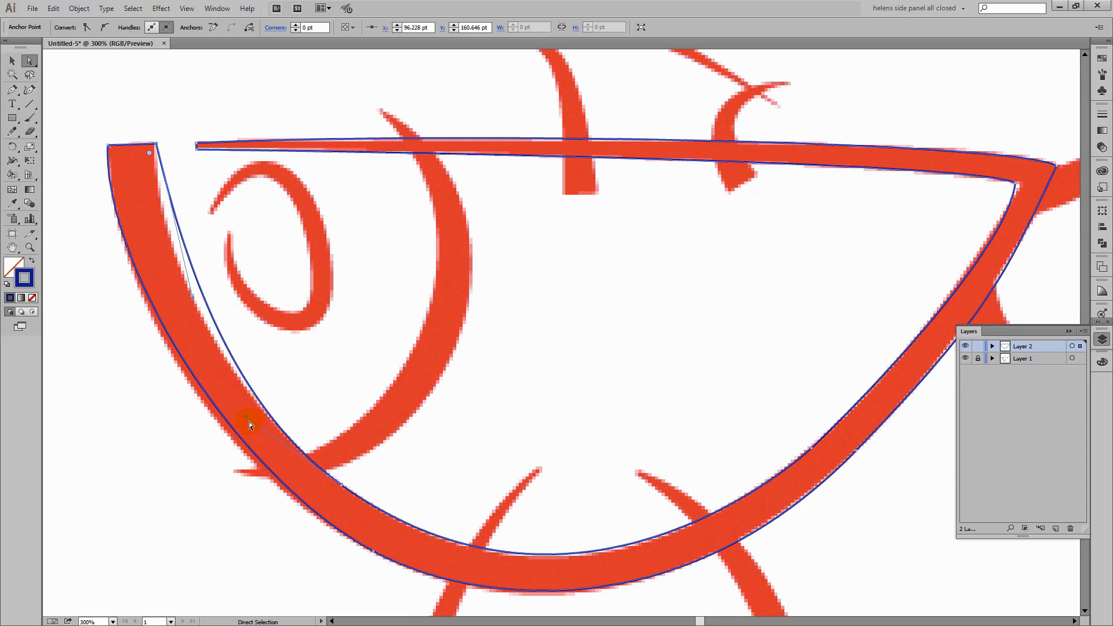
{"action": "left_click_drag", "start_coordinate": [246, 420], "coordinate": [241, 416]}
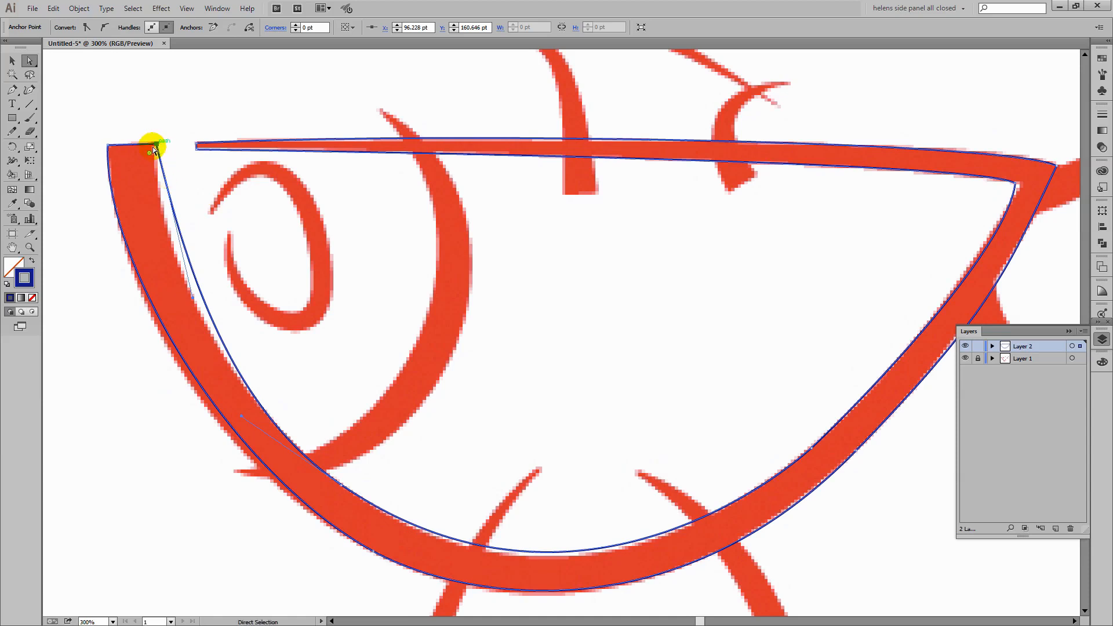
- Convert the head's inner corner anchor to a smooth point and adjust its handles to fit the inner edge and the end cap
{"action": "left_click", "coordinate": [158, 146]}
{"action": "left_click_drag", "start_coordinate": [155, 143], "coordinate": [156, 143]}
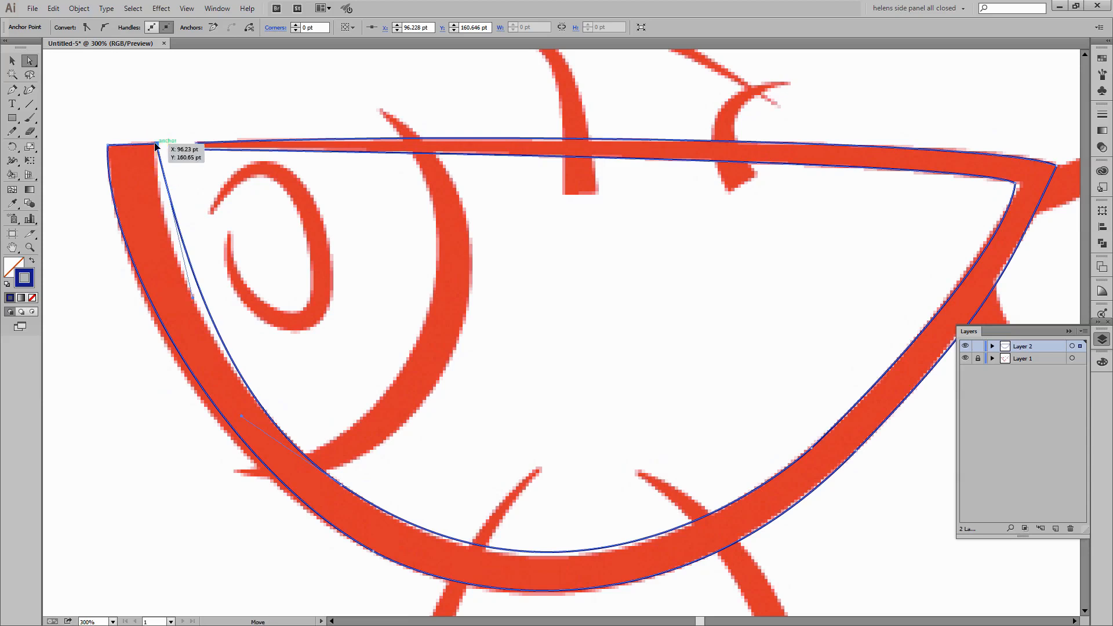
{"action": "left_click", "coordinate": [105, 27]}
{"action": "mouse_move", "coordinate": [173, 168]}
{"action": "left_mouse_down"}
{"action": "mouse_move", "coordinate": [273, 238]}
{"action": "mouse_move", "coordinate": [181, 256]}
{"action": "mouse_move", "coordinate": [147, 241]}
{"action": "mouse_move", "coordinate": [159, 249]}
{"action": "left_mouse_up"}
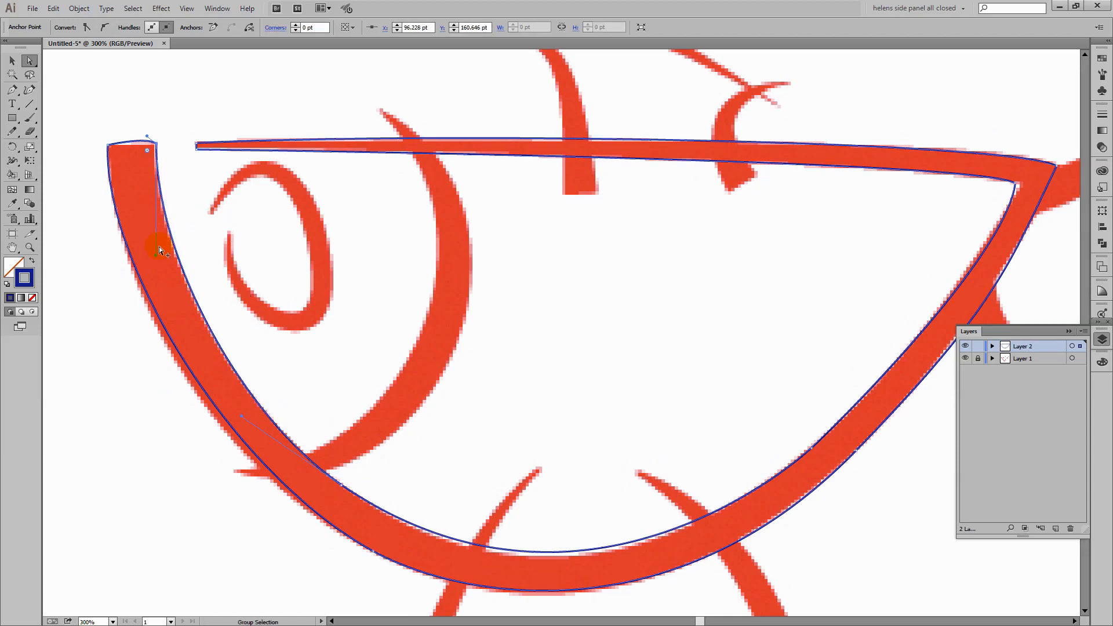
{"action": "left_click_drag", "start_coordinate": [148, 135], "coordinate": [145, 141]}
{"action": "left_click", "coordinate": [74, 211]}
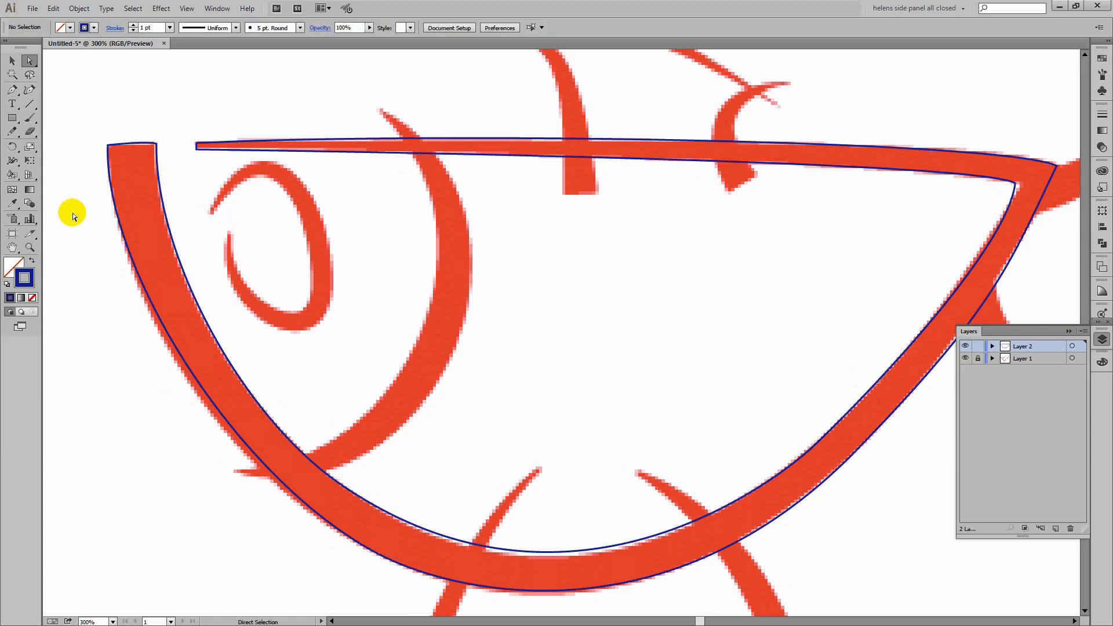
- Lengthen the handle below the head's outer corner to fit the outer curve to the red band, and show the whole artboard
{"action": "left_click", "coordinate": [211, 412]}
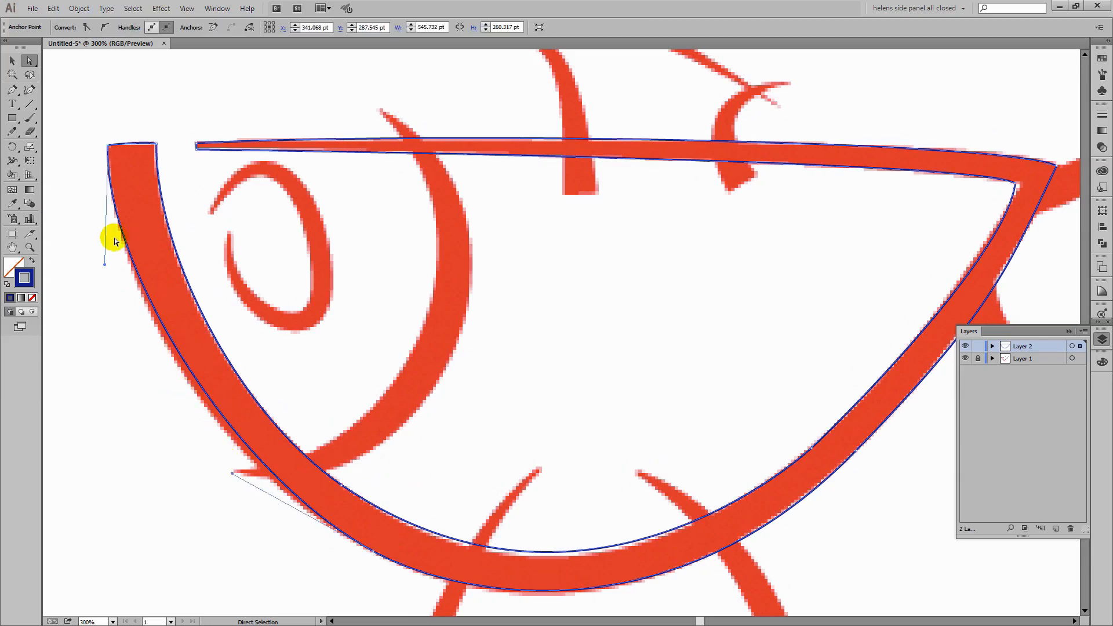
{"action": "left_click_drag", "start_coordinate": [104, 265], "coordinate": [110, 309]}
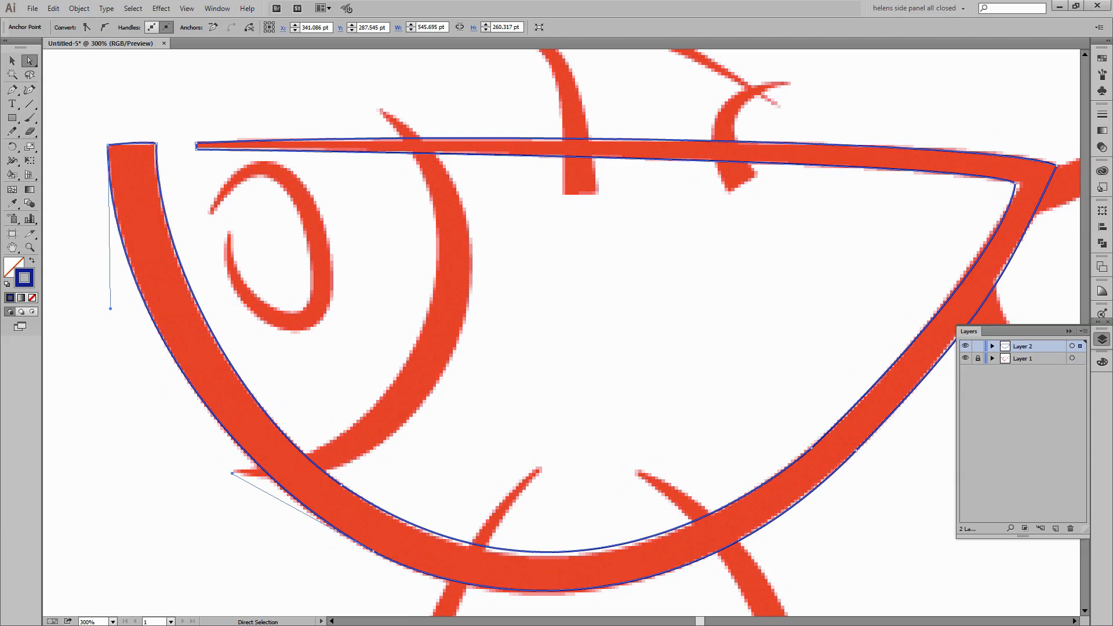
{"action": "left_click", "coordinate": [116, 104]}
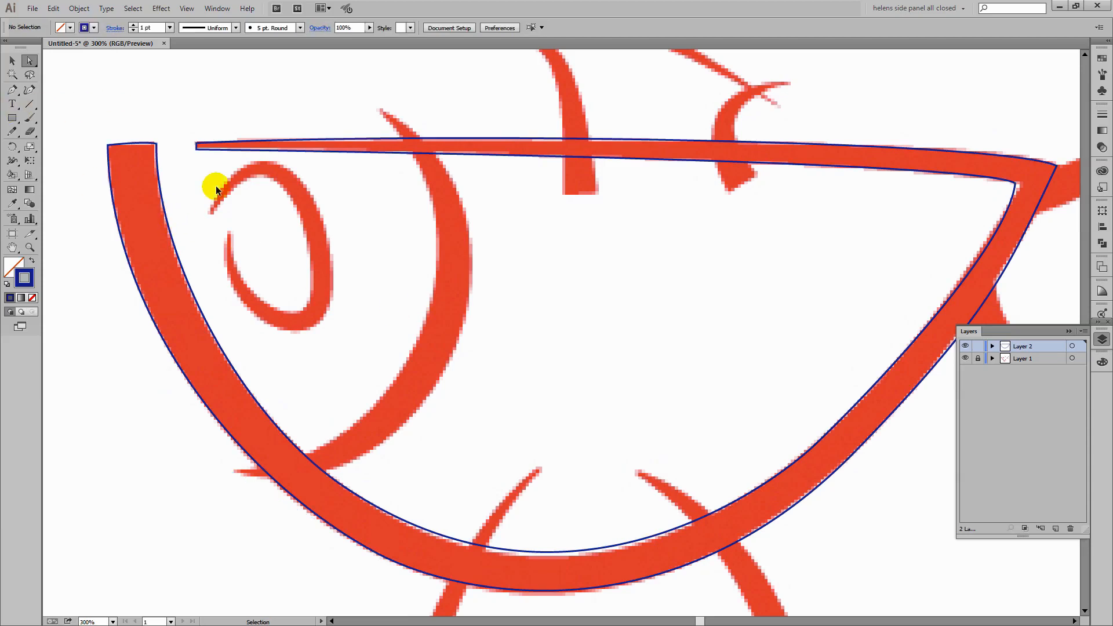
{"action": "key", "text": "ctrl+0"}
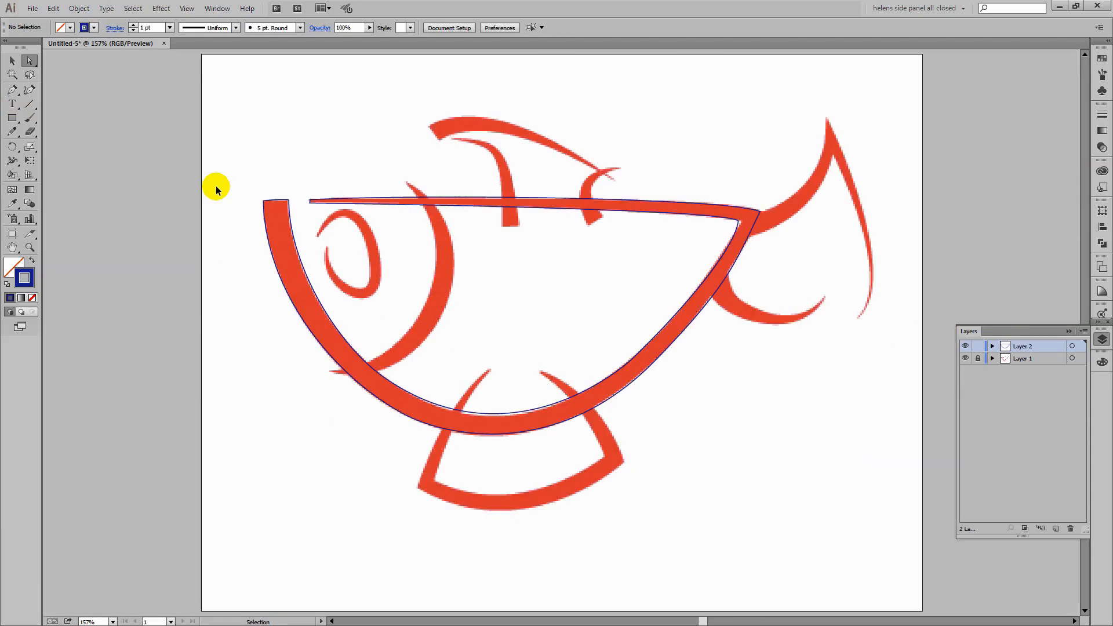
- Lock the body outline path in Layer 2 and start a gill crescent path, curving along its inner edge from upper to lower tip
{"action": "left_click", "coordinate": [990, 346]}
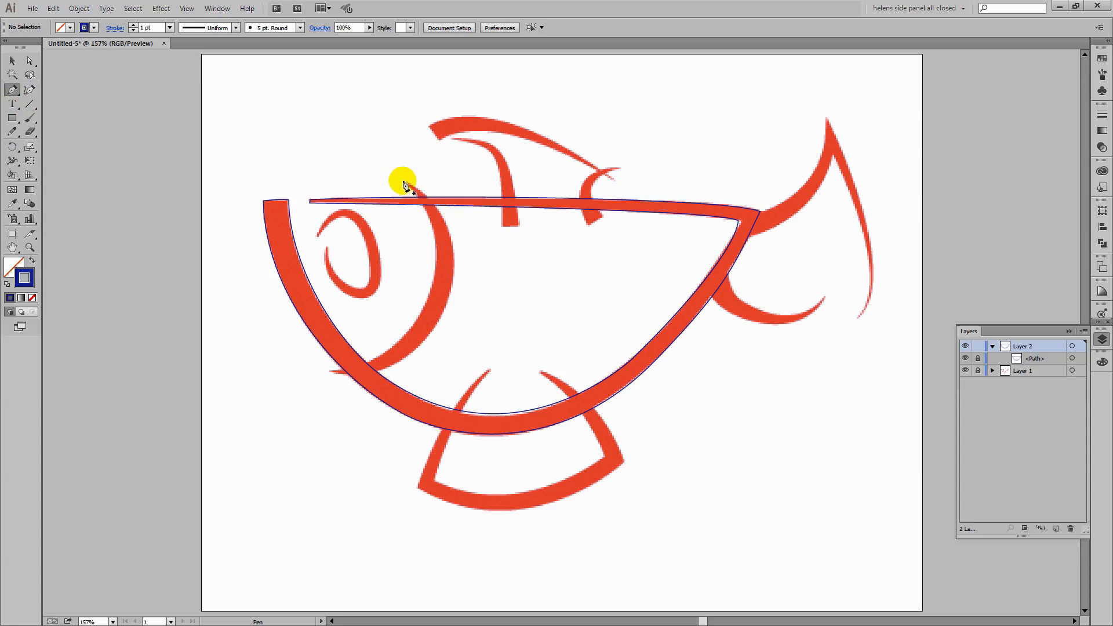
{"action": "left_click_drag", "start_coordinate": [415, 200], "coordinate": [433, 227]}
{"action": "left_click", "coordinate": [442, 276]}
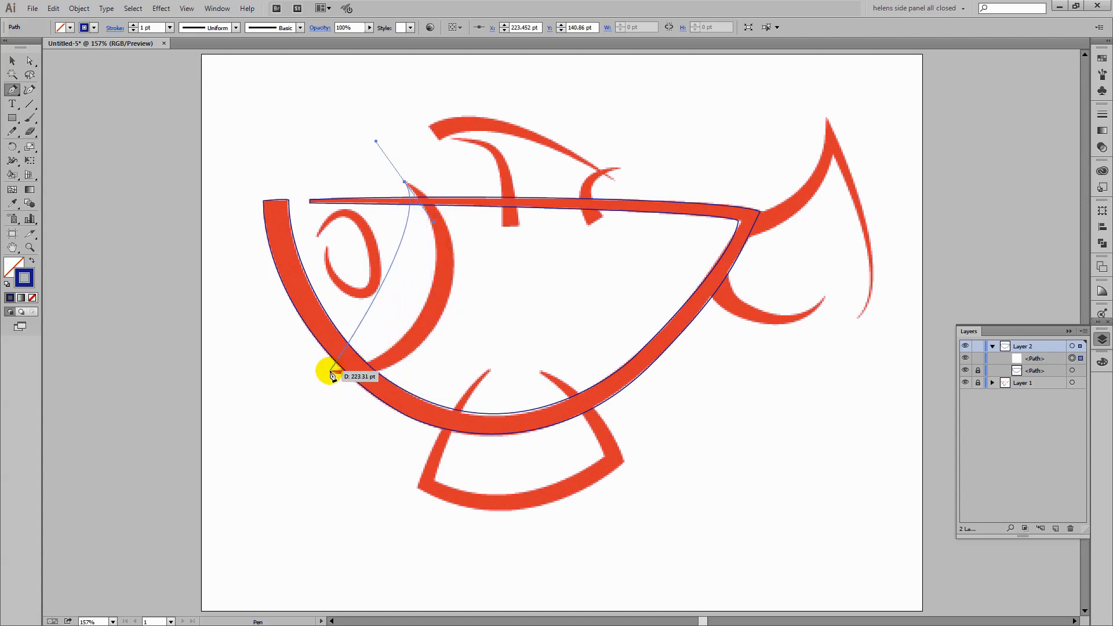
{"action": "left_click_drag", "start_coordinate": [331, 371], "coordinate": [202, 389]}
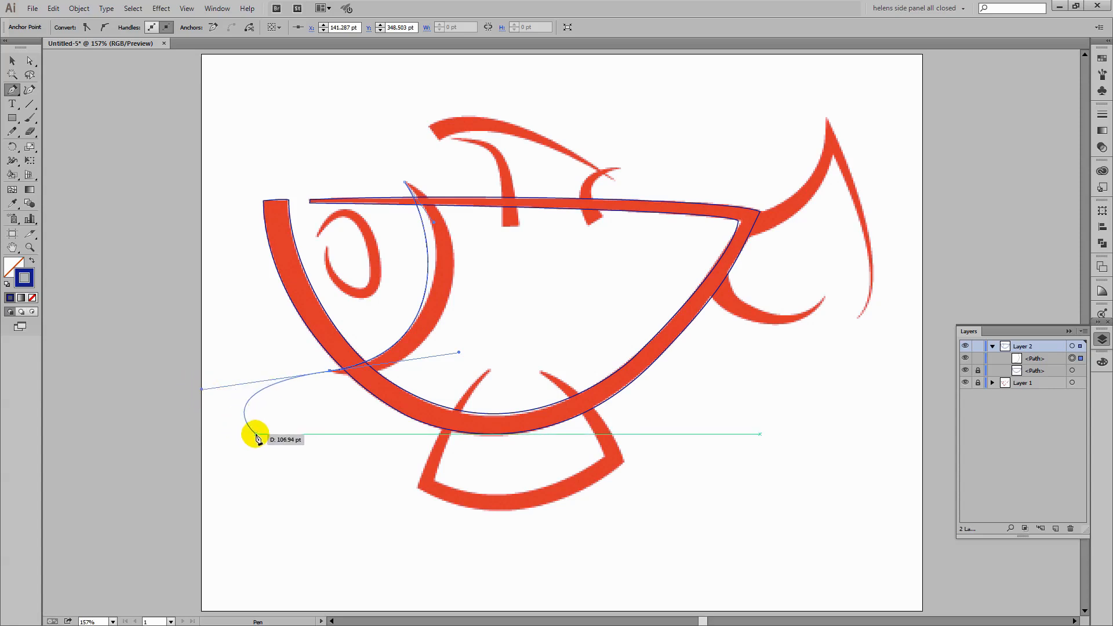
- Redirect the lower tip's handle, close the crescent along its outer edge, and re-aim the upper tip's handle to refit the inner edge
{"action": "key", "text": "alt"}
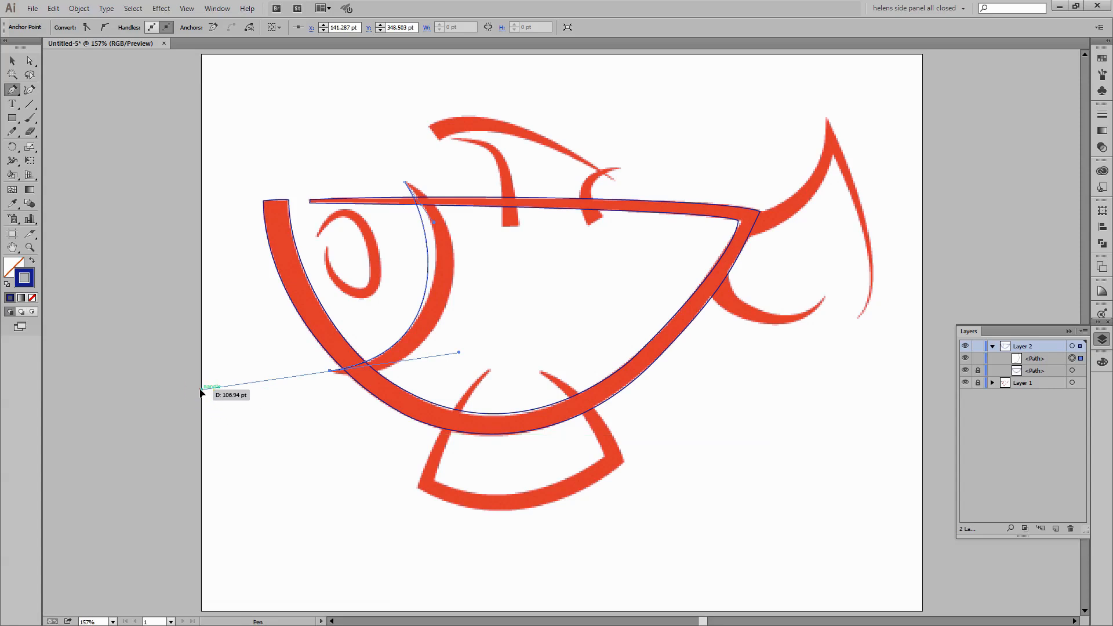
{"action": "left_click_drag", "start_coordinate": [200, 392], "coordinate": [464, 418]}
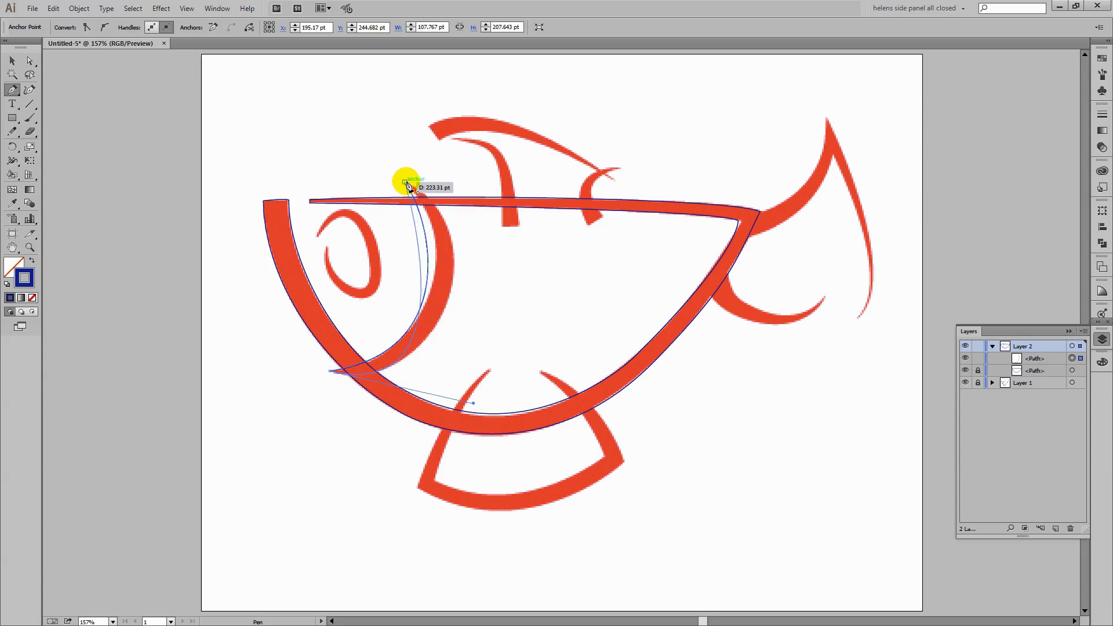
{"action": "left_click_drag", "start_coordinate": [406, 184], "coordinate": [328, 168]}
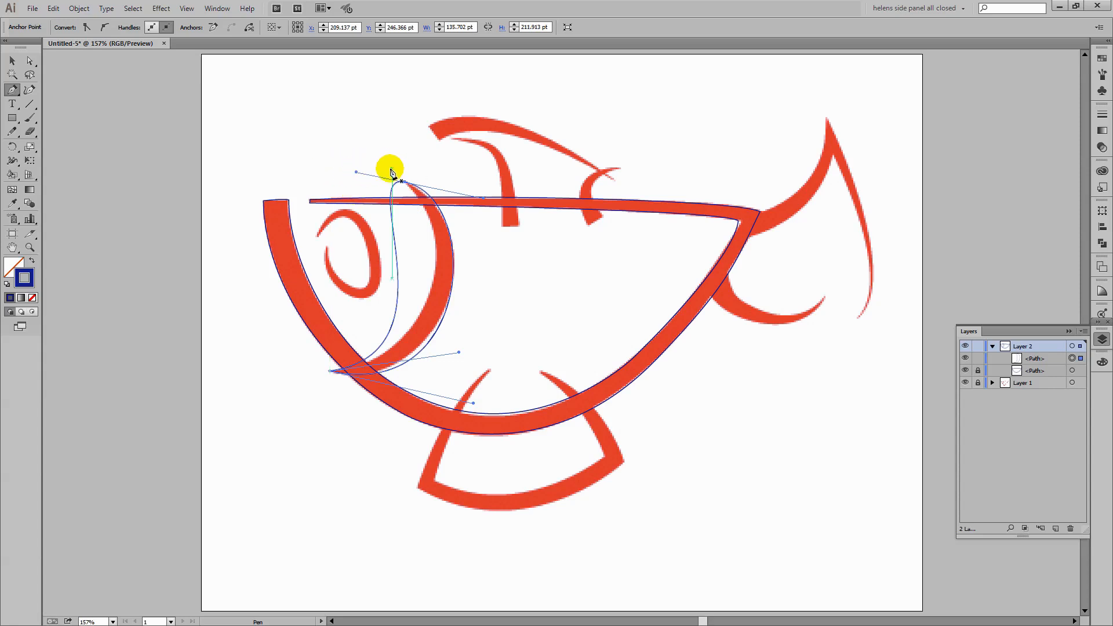
{"action": "key", "text": "alt"}
{"action": "left_click_drag", "start_coordinate": [357, 173], "coordinate": [451, 217]}
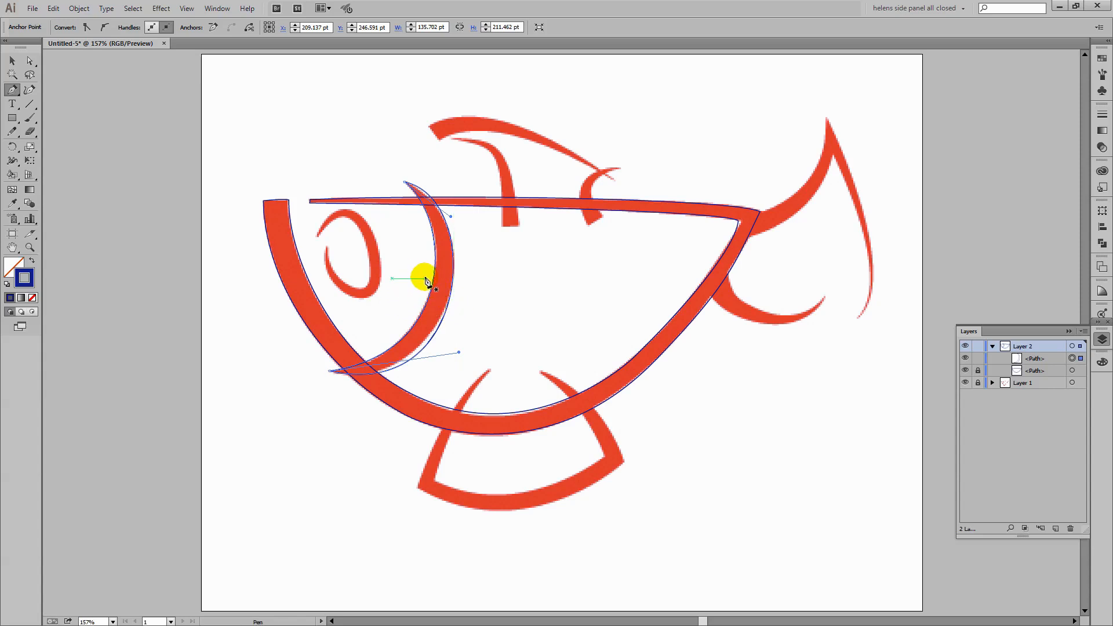
- Adjust the handles at the gill crescent's lower and upper tips so its outer curve follows the red band
{"action": "key", "text": "a"}
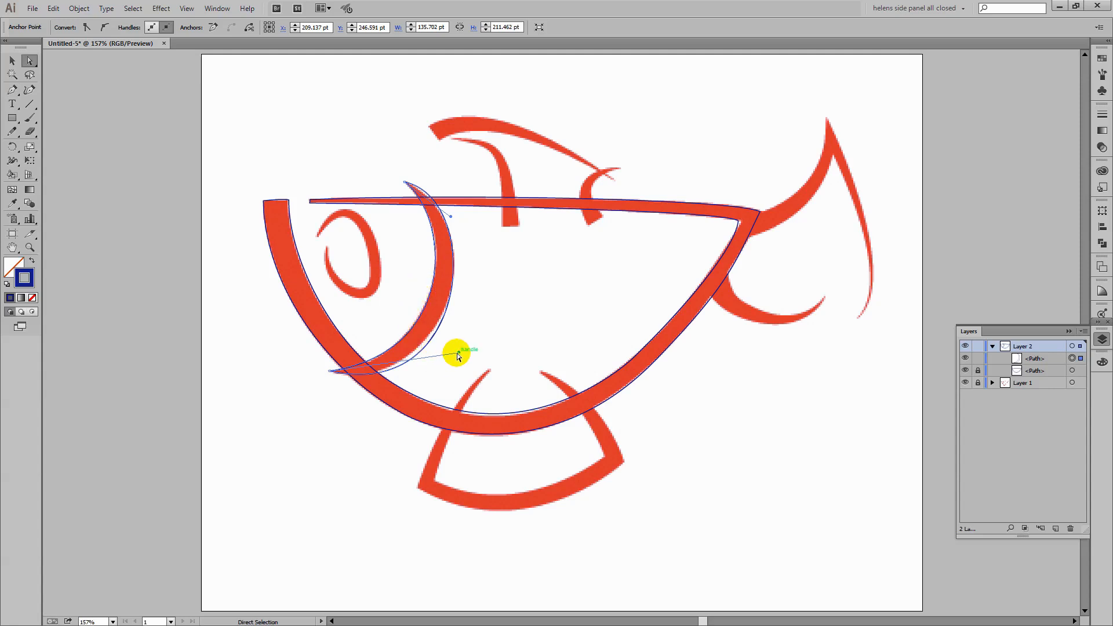
{"action": "mouse_move", "coordinate": [457, 352]}
{"action": "left_mouse_down"}
{"action": "mouse_move", "coordinate": [446, 348]}
{"action": "mouse_move", "coordinate": [459, 346]}
{"action": "left_mouse_up"}
{"action": "left_click", "coordinate": [431, 346]}
{"action": "left_click", "coordinate": [436, 331]}
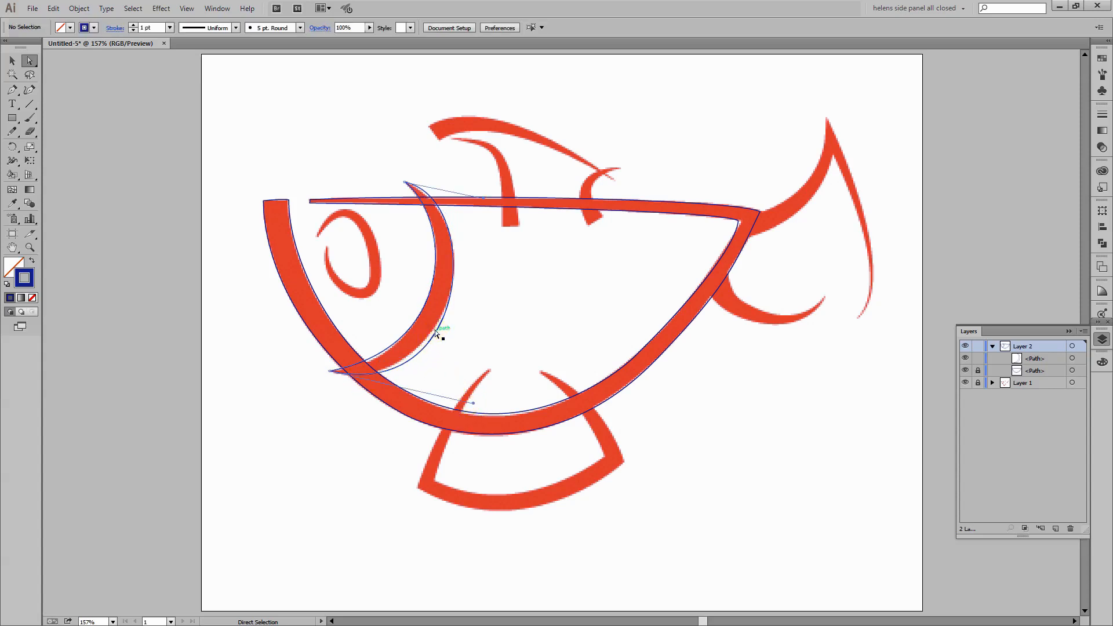
{"action": "left_click_drag", "start_coordinate": [472, 410], "coordinate": [467, 396]}
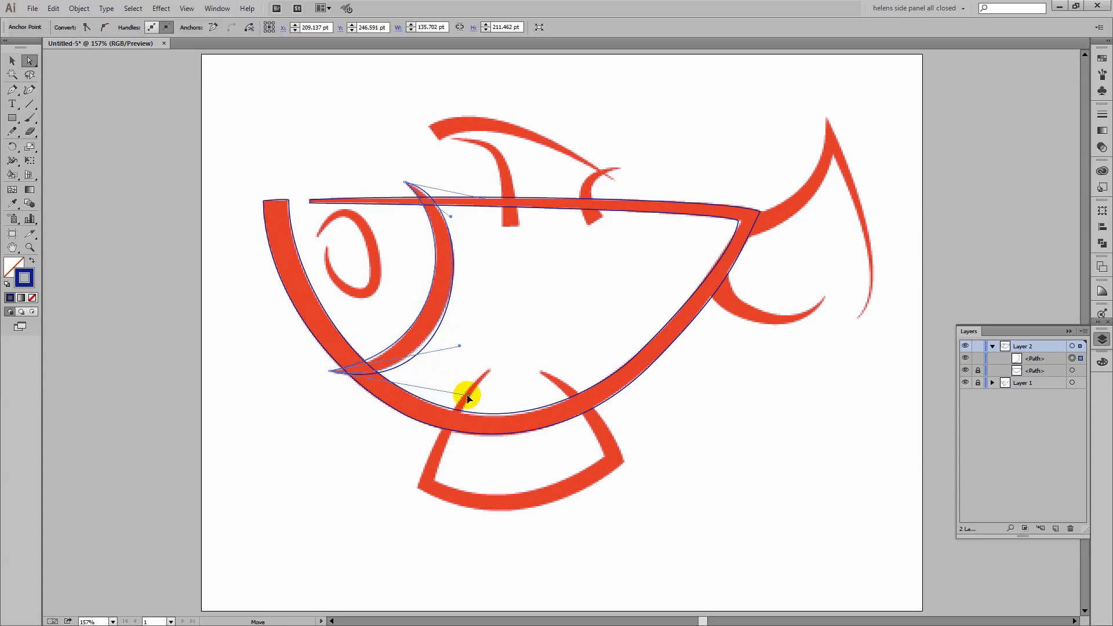
{"action": "left_click_drag", "start_coordinate": [474, 199], "coordinate": [486, 205]}
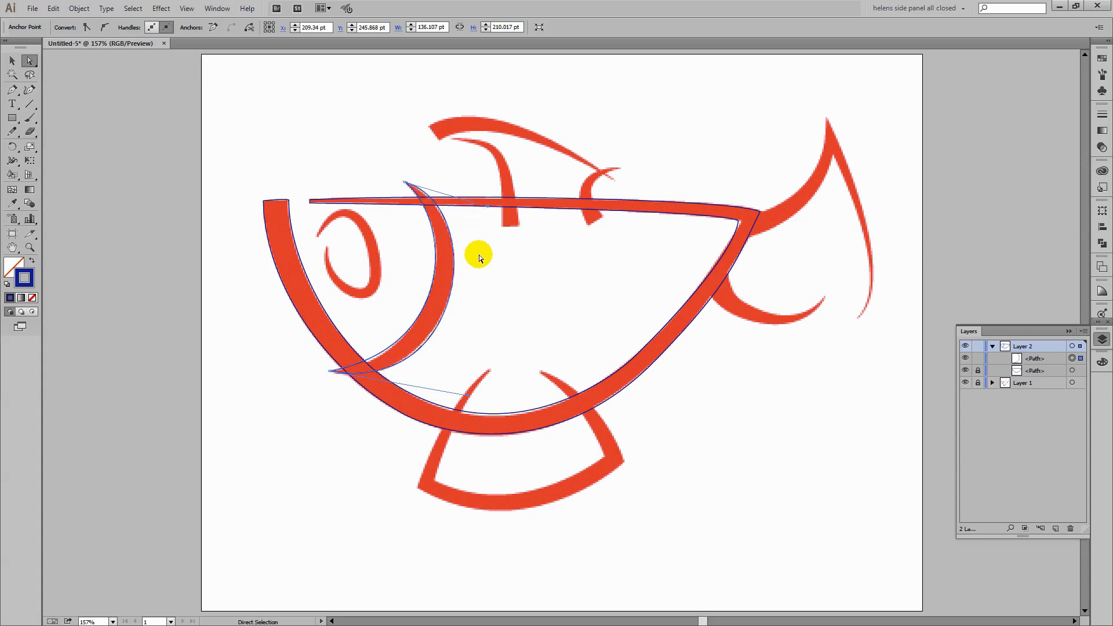
- Fine-tune the inner edge handle at the crescent's lower tip and lock the finished gill path
{"action": "left_click", "coordinate": [333, 371]}
{"action": "left_click_drag", "start_coordinate": [459, 346], "coordinate": [454, 355]}
{"action": "left_click", "coordinate": [475, 358]}
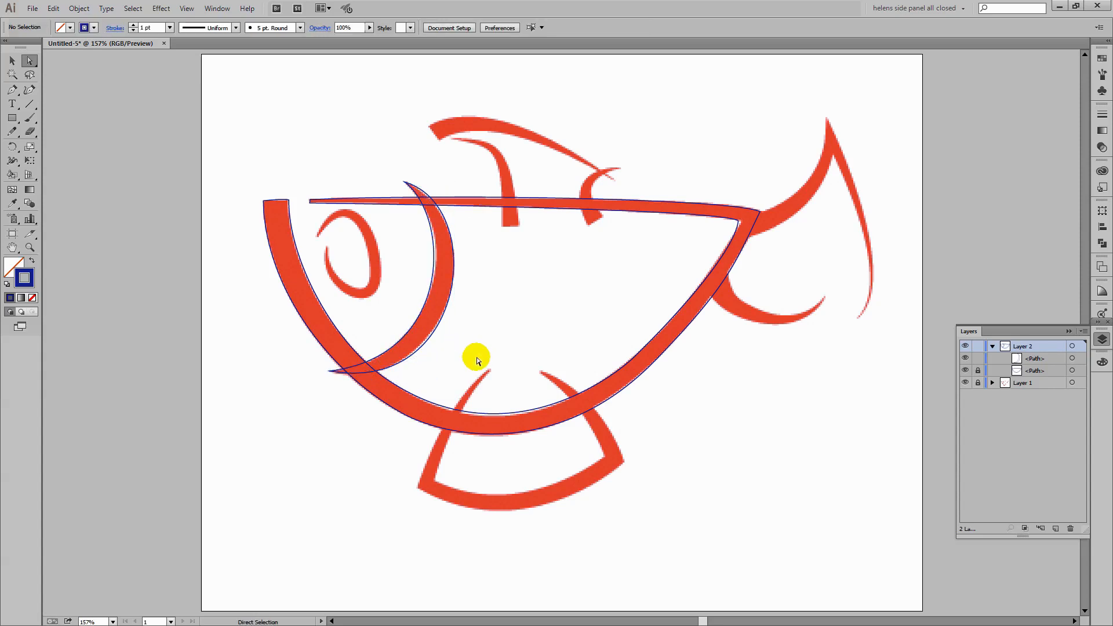
{"action": "left_click", "coordinate": [978, 370]}
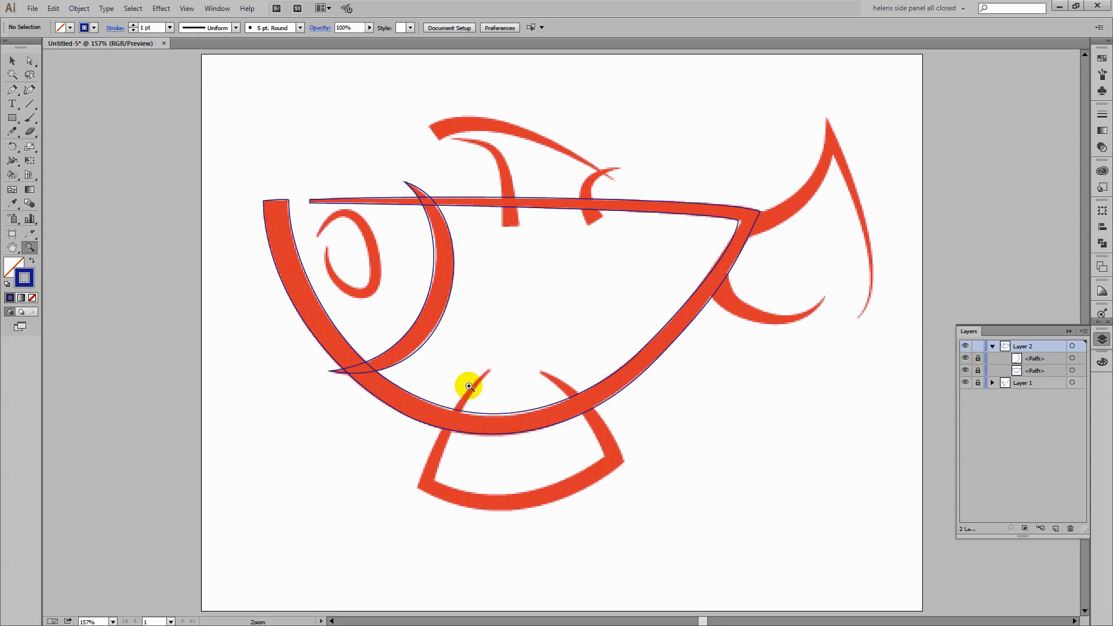
- Start the bottom fin outline at its front tip, curve it down to the front outer corner, and aim the outgoing handle along the bottom edge
{"action": "key", "text": "z"}
{"action": "left_click_drag", "start_coordinate": [351, 335], "coordinate": [703, 545]}
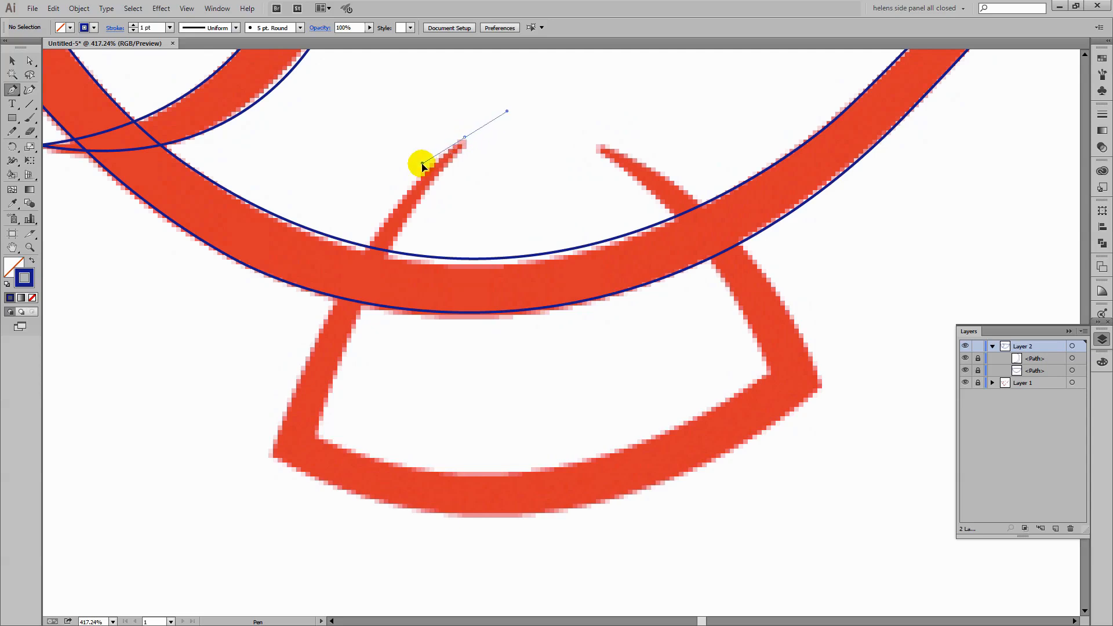
{"action": "left_click_drag", "start_coordinate": [422, 163], "coordinate": [420, 165]}
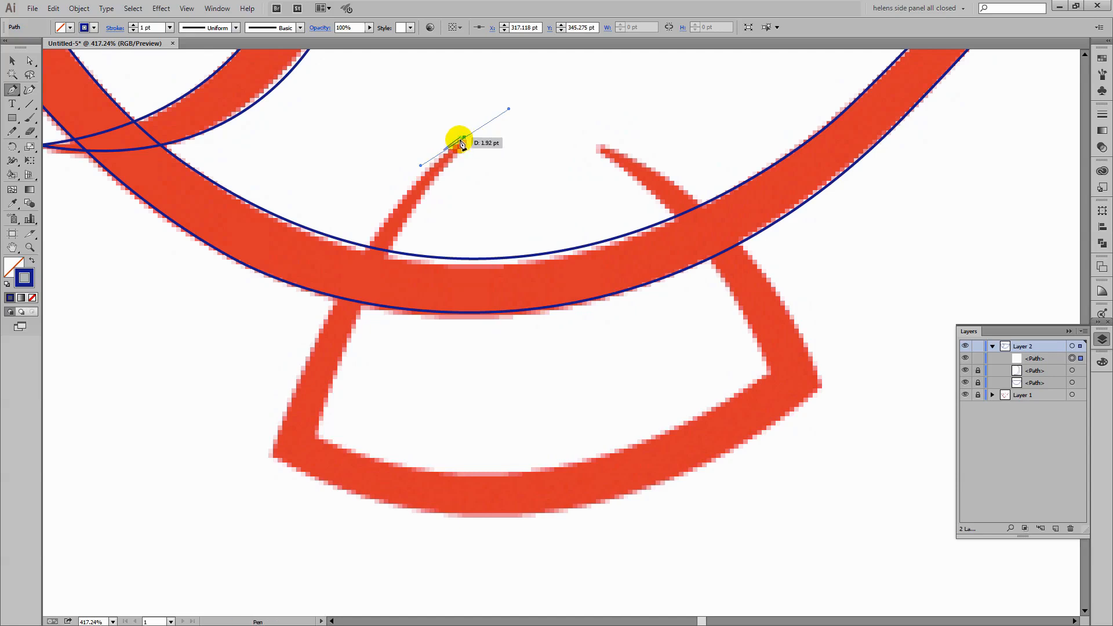
{"action": "left_click", "coordinate": [271, 455]}
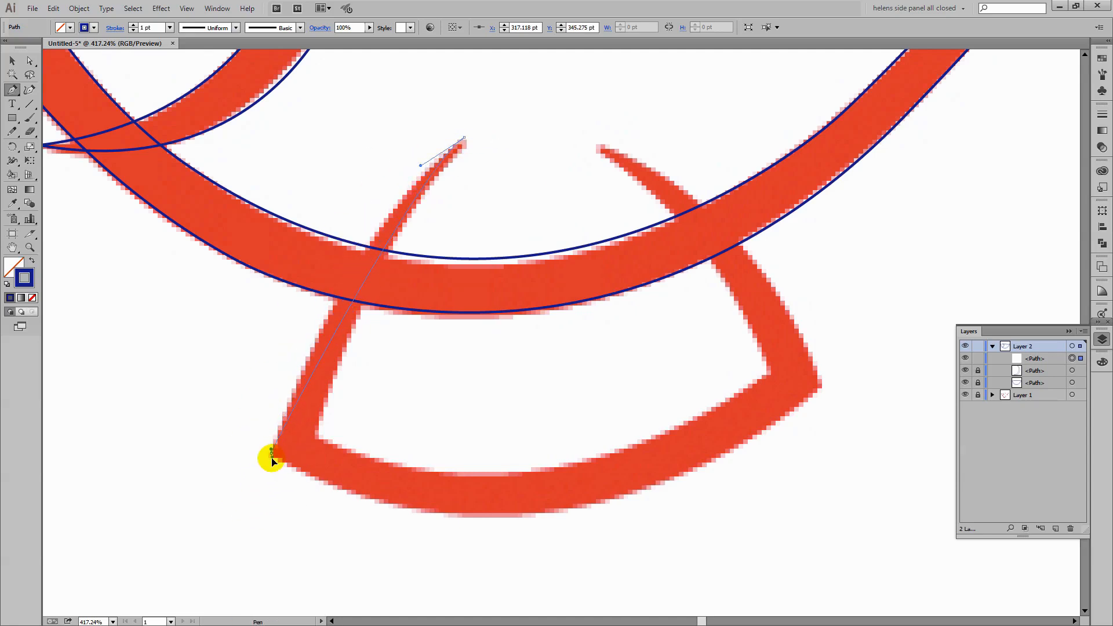
{"action": "mouse_move", "coordinate": [271, 457]}
{"action": "left_mouse_down"}
{"action": "mouse_move", "coordinate": [268, 550]}
{"action": "mouse_move", "coordinate": [252, 575]}
{"action": "left_mouse_up"}
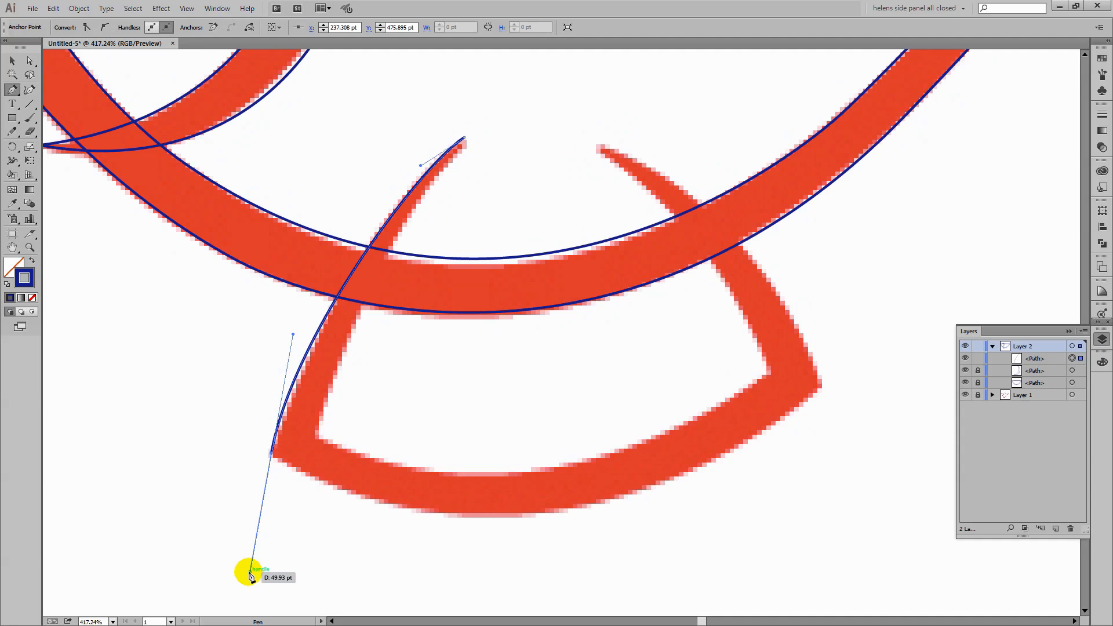
{"action": "key", "text": "alt"}
{"action": "left_click_drag", "start_coordinate": [249, 574], "coordinate": [395, 526]}
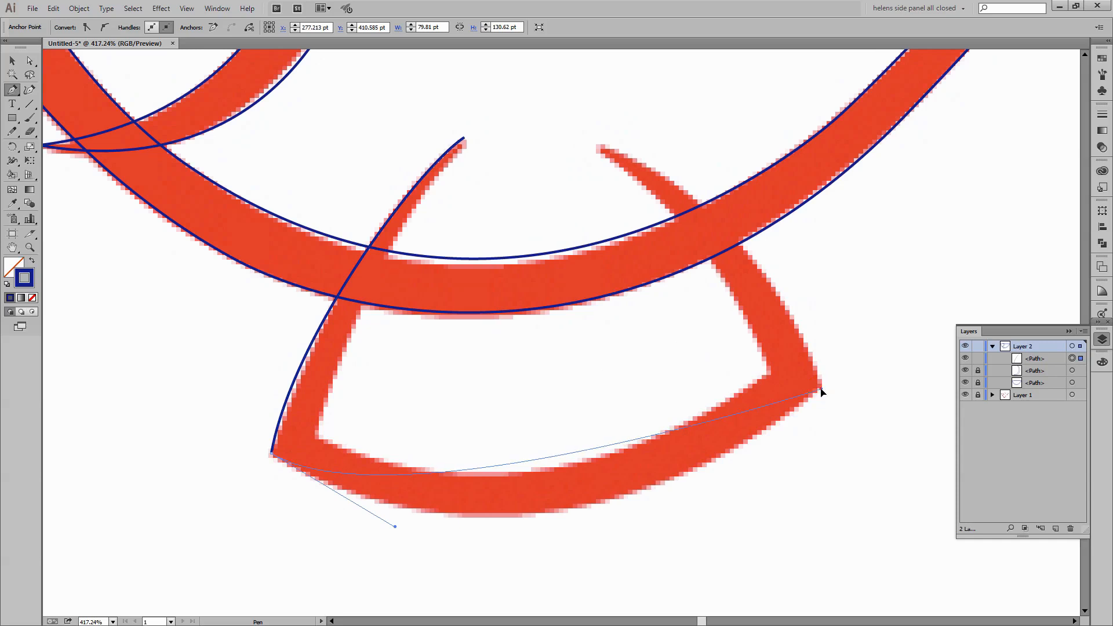
- Continue the fin outline along the bottom edge to the rear outer corner and up the outer side to the rear tip
{"action": "mouse_move", "coordinate": [820, 389]}
{"action": "left_mouse_down"}
{"action": "mouse_move", "coordinate": [886, 280]}
{"action": "mouse_move", "coordinate": [949, 219]}
{"action": "mouse_move", "coordinate": [933, 241]}
{"action": "mouse_move", "coordinate": [949, 249]}
{"action": "mouse_move", "coordinate": [939, 235]}
{"action": "left_mouse_up"}
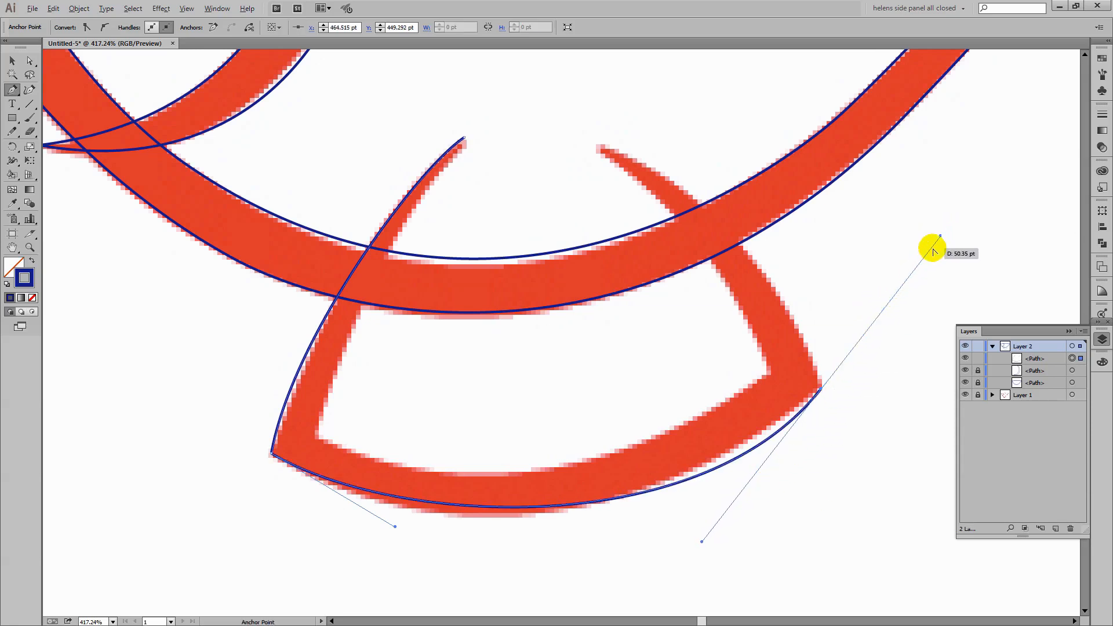
{"action": "left_click_drag", "start_coordinate": [940, 237], "coordinate": [760, 221]}
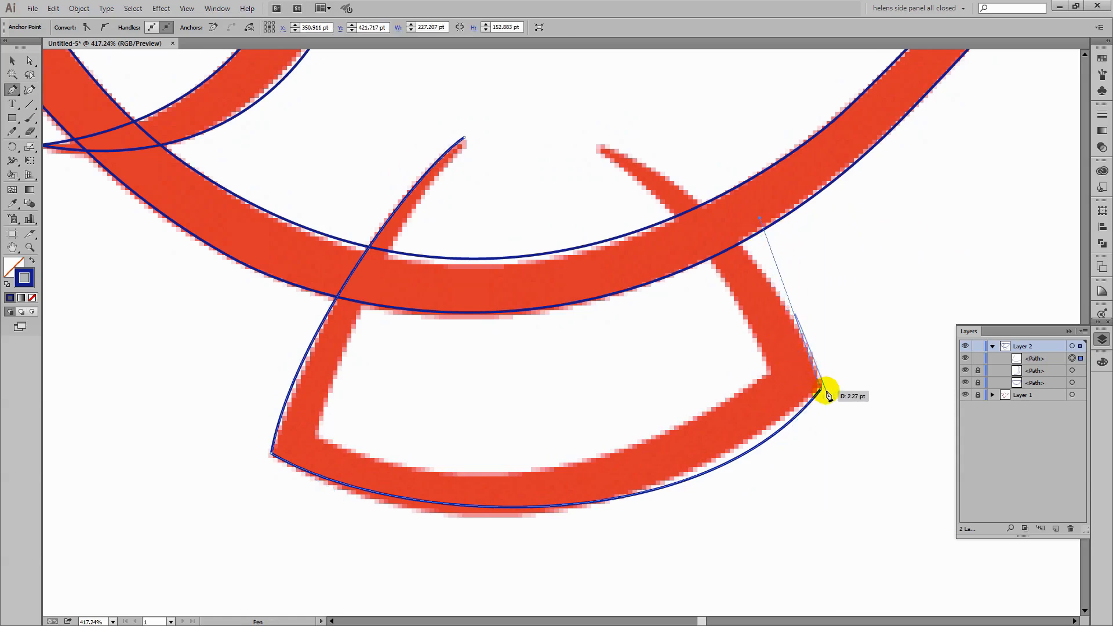
{"action": "mouse_move", "coordinate": [820, 388]}
{"action": "left_mouse_down"}
{"action": "mouse_move", "coordinate": [795, 315]}
{"action": "mouse_move", "coordinate": [668, 183]}
{"action": "mouse_move", "coordinate": [623, 146]}
{"action": "mouse_move", "coordinate": [546, 133]}
{"action": "mouse_move", "coordinate": [608, 136]}
{"action": "mouse_move", "coordinate": [649, 157]}
{"action": "left_mouse_up"}
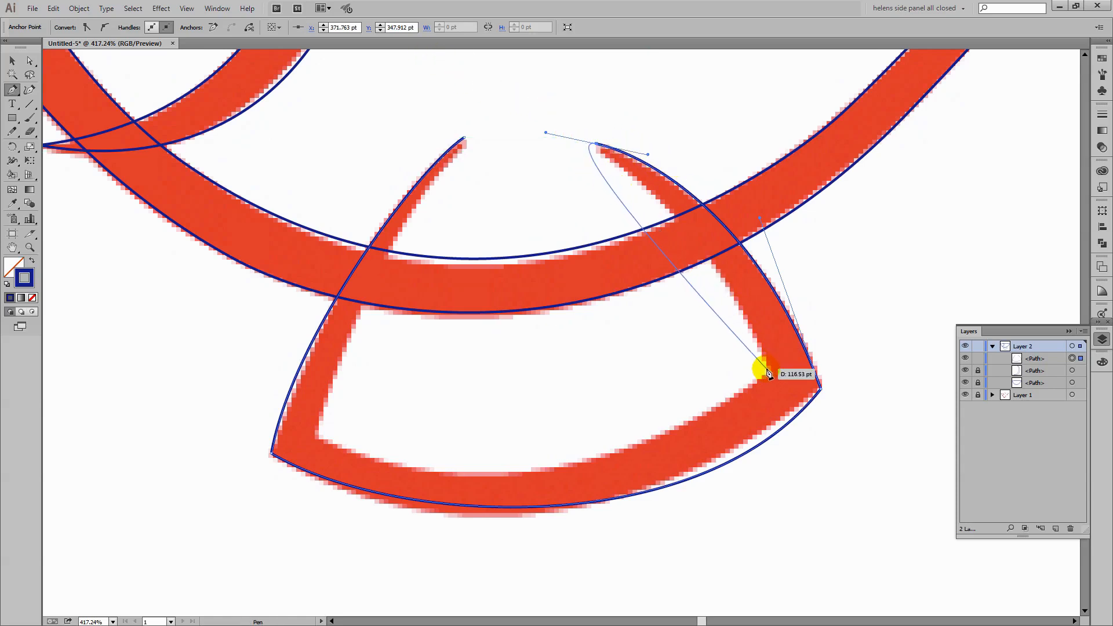
- Redirect the rear tip's handle, curve the outline down to the rear inner corner, and aim its handle along the fin's inner bottom edge
{"action": "key", "text": "alt"}
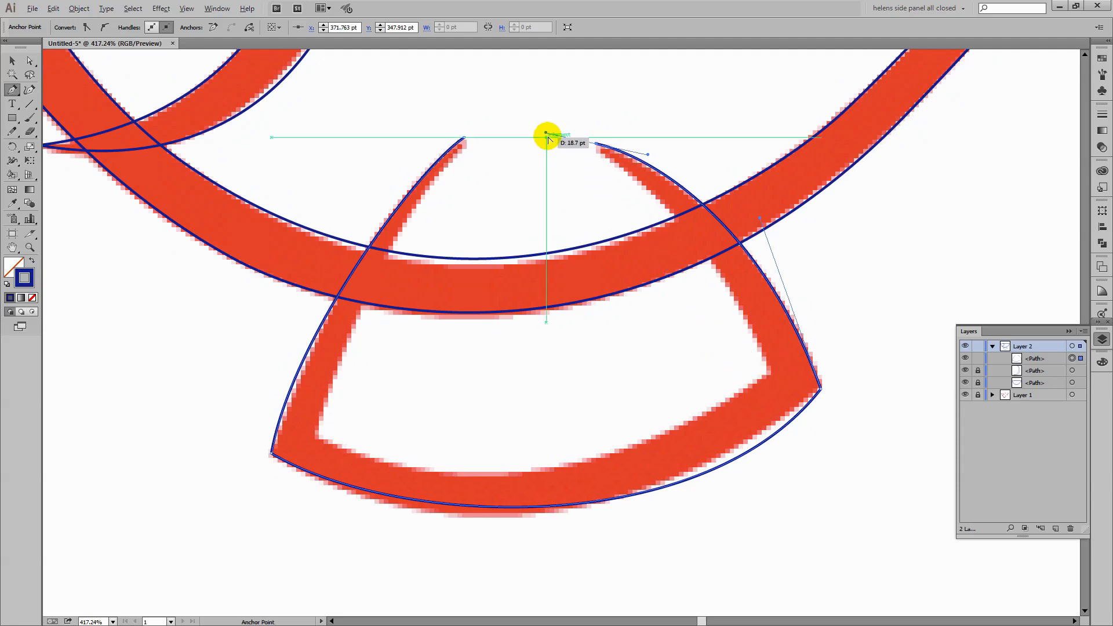
{"action": "left_click_drag", "start_coordinate": [544, 132], "coordinate": [557, 164]}
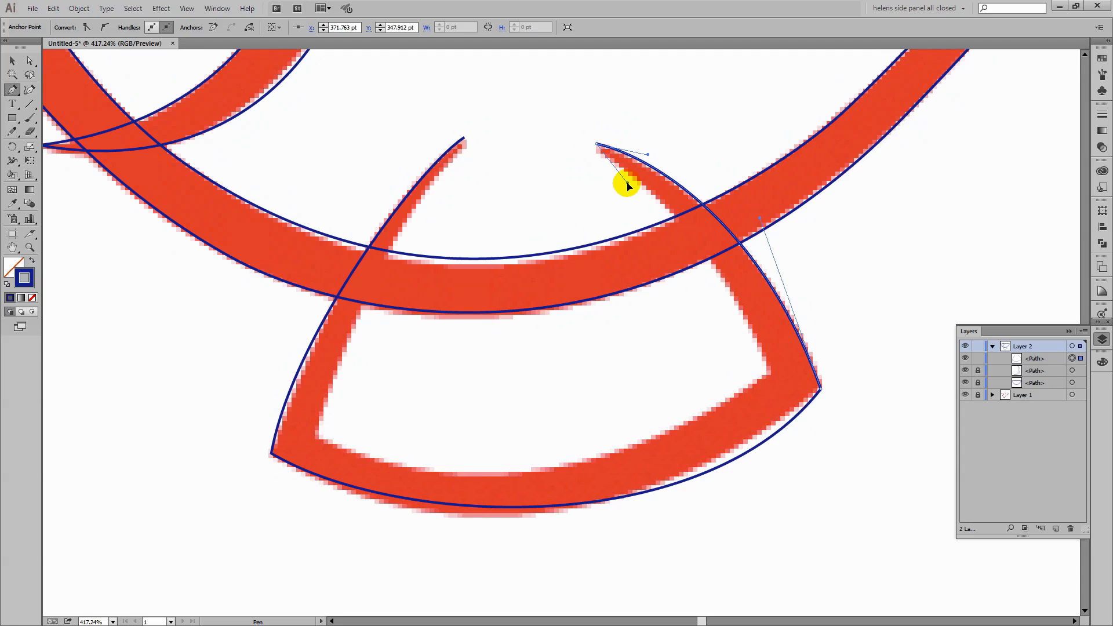
{"action": "left_click_drag", "start_coordinate": [627, 185], "coordinate": [812, 488]}
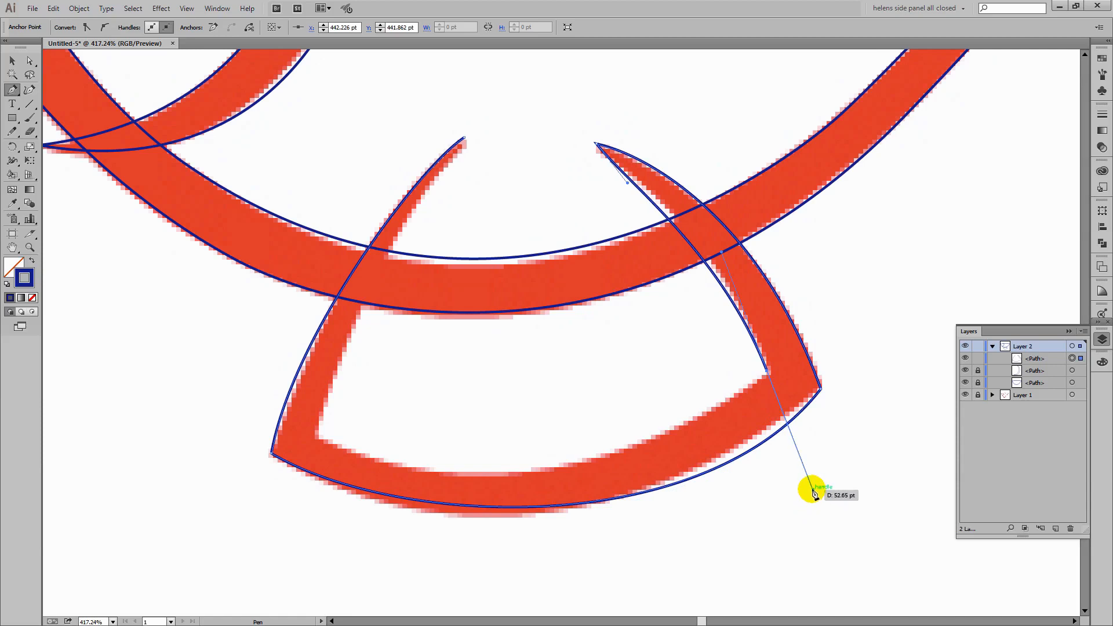
{"action": "left_click_drag", "start_coordinate": [812, 490], "coordinate": [648, 455]}
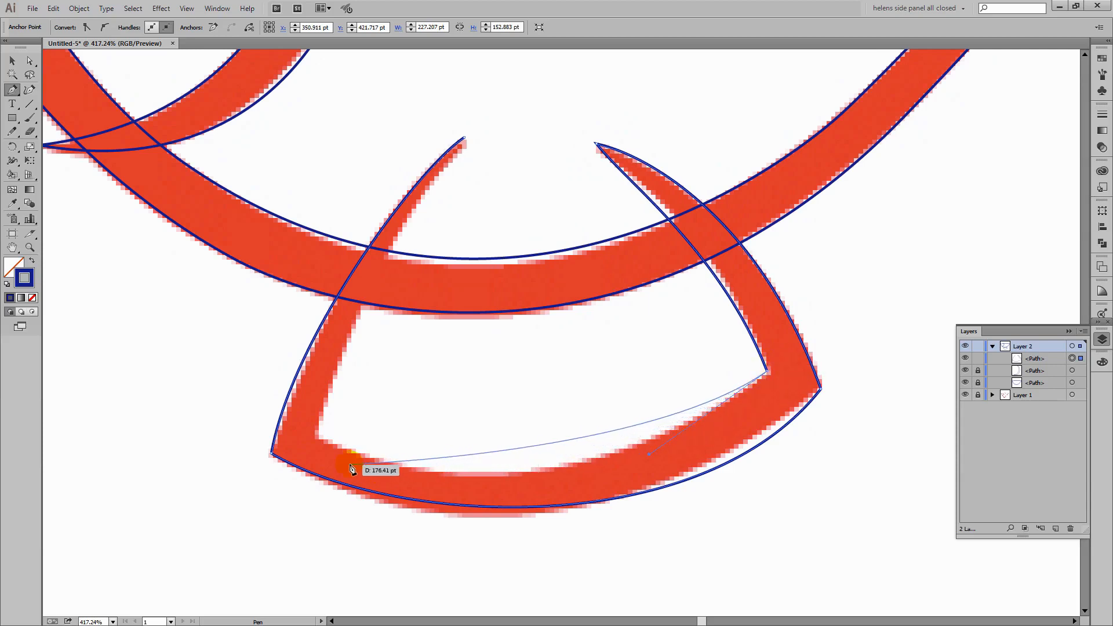
- Curve the outline to the front inner corner, close it at the front tip, and bend the last segment to fit the inner edge
{"action": "left_click_drag", "start_coordinate": [318, 440], "coordinate": [131, 355]}
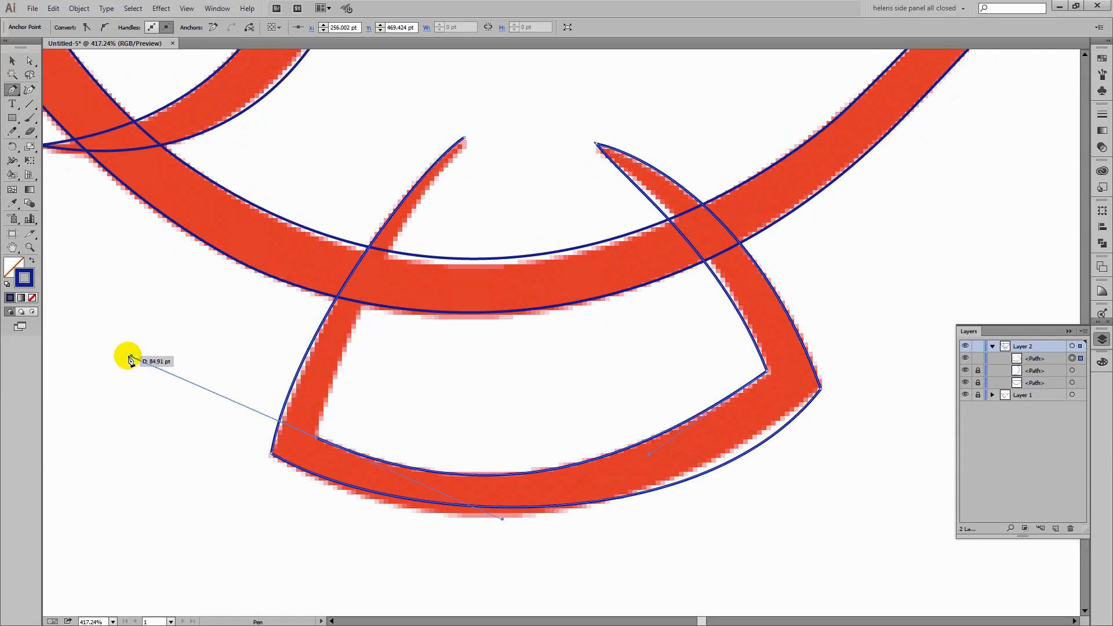
{"action": "mouse_move", "coordinate": [130, 356]}
{"action": "left_mouse_down"}
{"action": "mouse_move", "coordinate": [362, 338]}
{"action": "mouse_move", "coordinate": [475, 130]}
{"action": "mouse_move", "coordinate": [479, 141]}
{"action": "mouse_move", "coordinate": [461, 145]}
{"action": "left_mouse_up"}
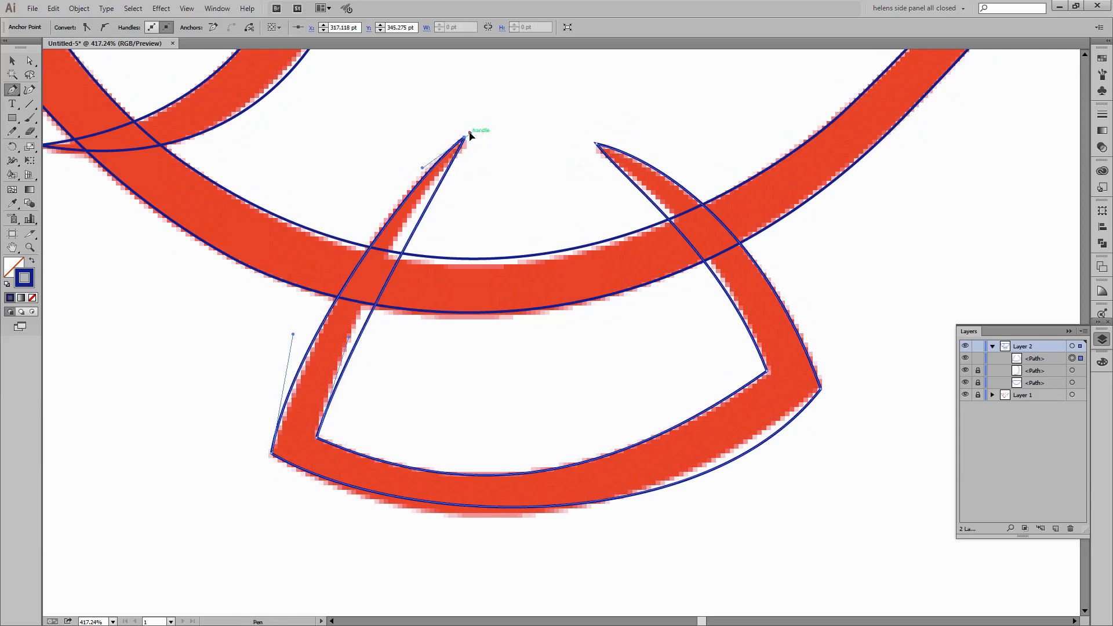
{"action": "left_click_drag", "start_coordinate": [470, 134], "coordinate": [400, 242]}
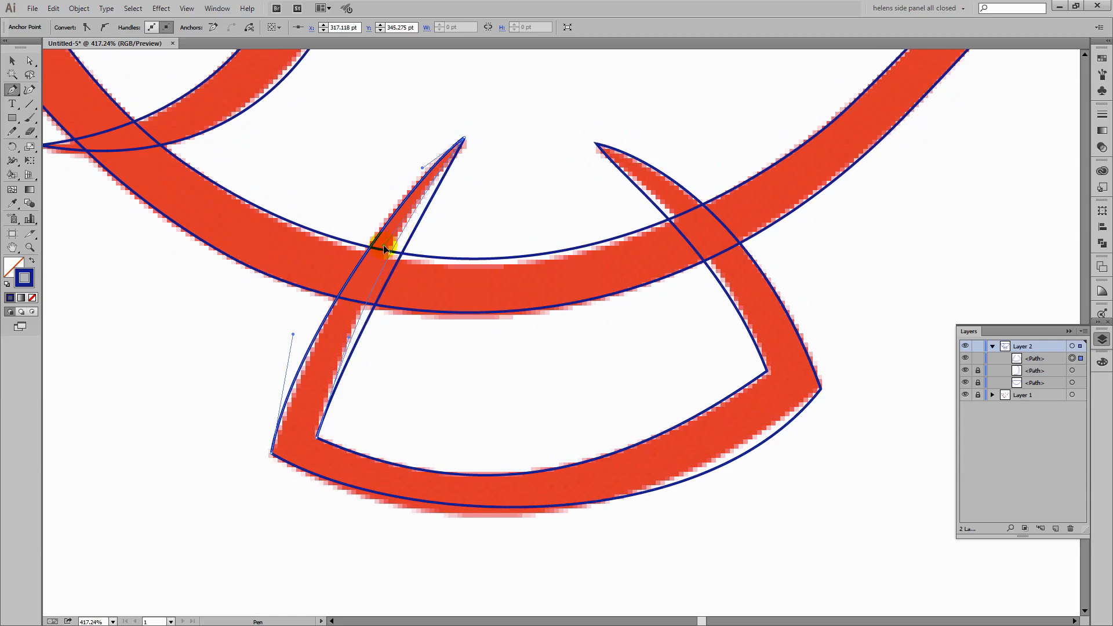
{"action": "left_click_drag", "start_coordinate": [384, 249], "coordinate": [386, 250]}
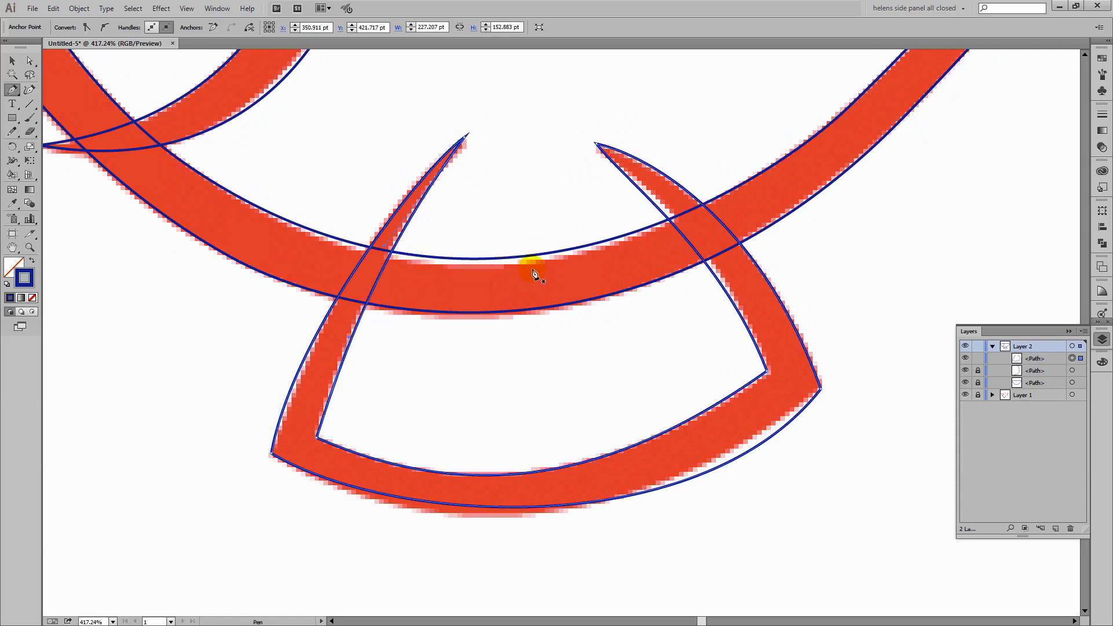
- Adjust the handles at the fin's front tip and front outer corner so the front outer edge follows the red band
{"action": "left_click", "coordinate": [462, 138]}
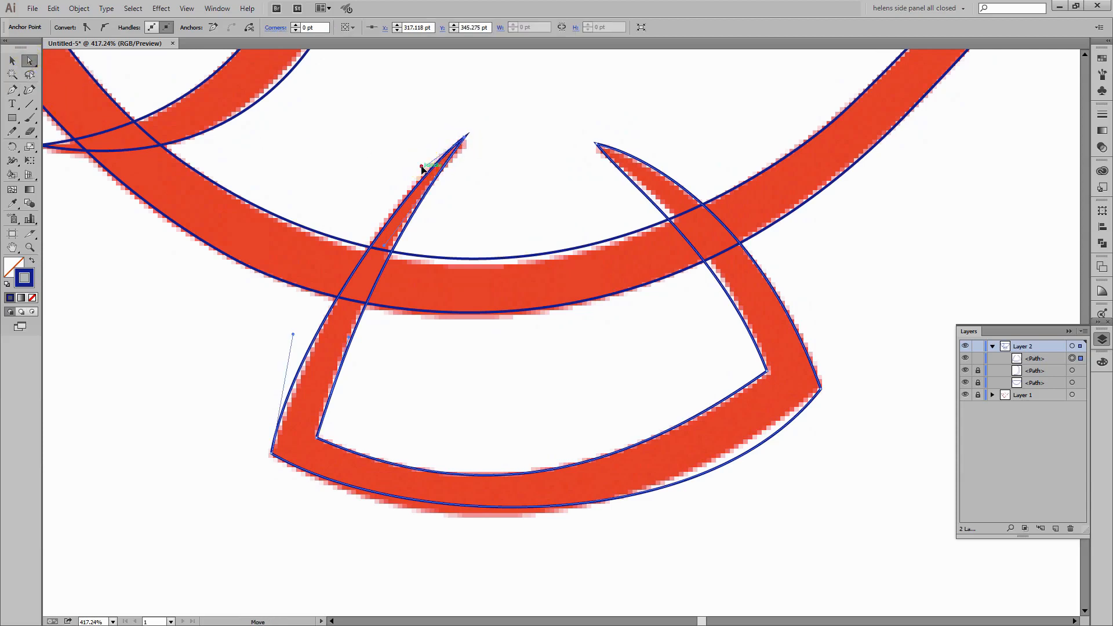
{"action": "left_click_drag", "start_coordinate": [426, 168], "coordinate": [413, 161]}
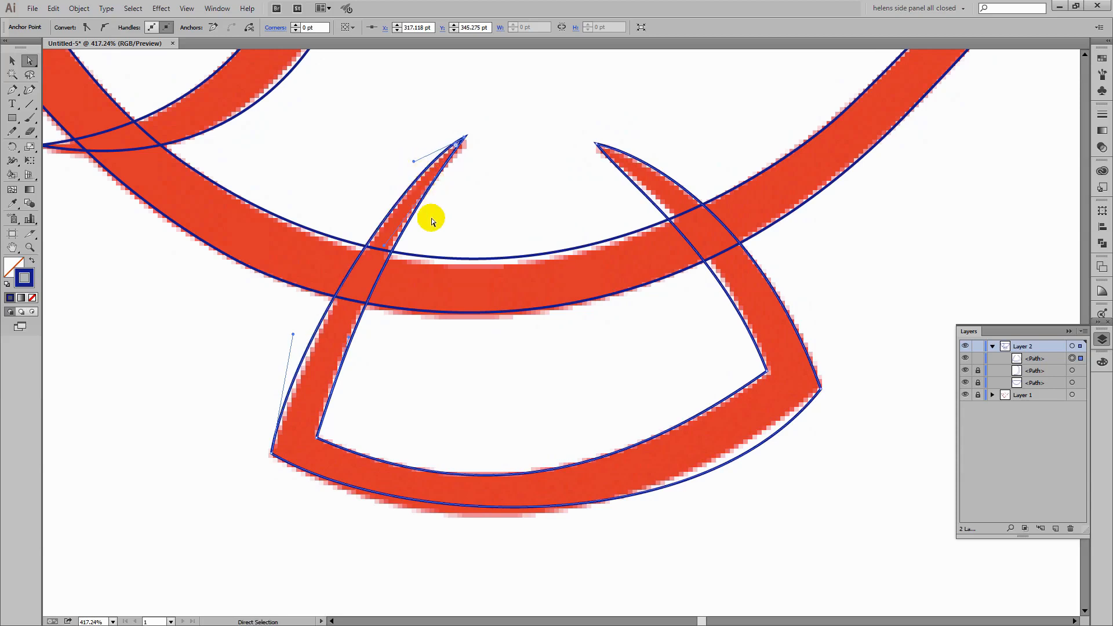
{"action": "left_click_drag", "start_coordinate": [294, 334], "coordinate": [304, 335]}
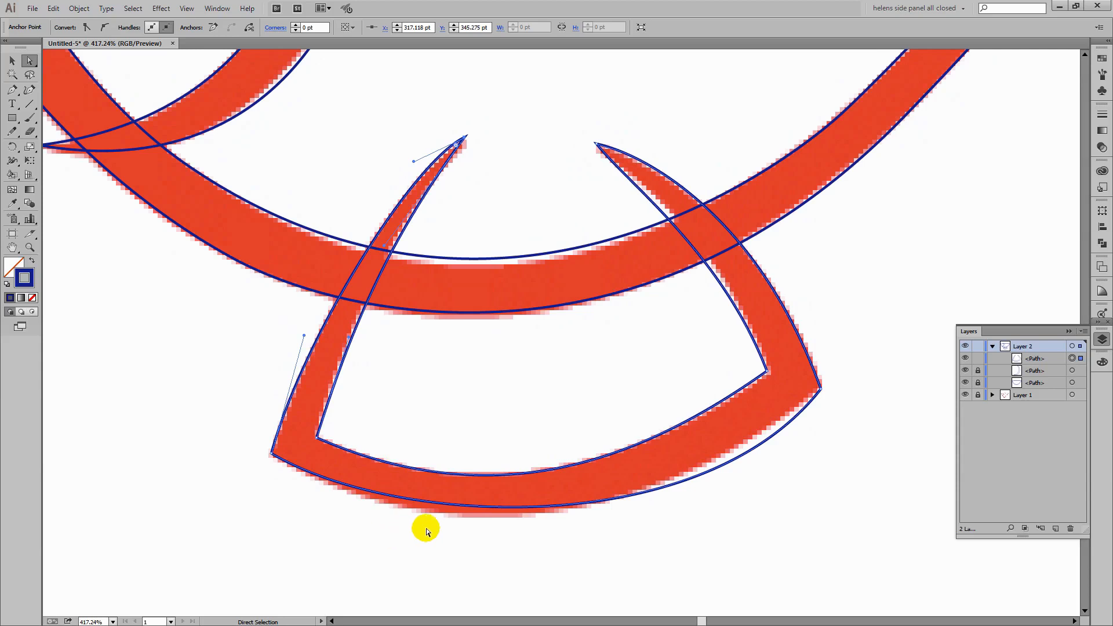
- Adjust the handles of the fin's bottom curve at both outer corners to match the red edge, and select the front outer corner anchor
{"action": "left_click", "coordinate": [416, 500]}
{"action": "mouse_move", "coordinate": [394, 529]}
{"action": "left_mouse_down"}
{"action": "mouse_move", "coordinate": [402, 551]}
{"action": "mouse_move", "coordinate": [390, 543]}
{"action": "left_mouse_up"}
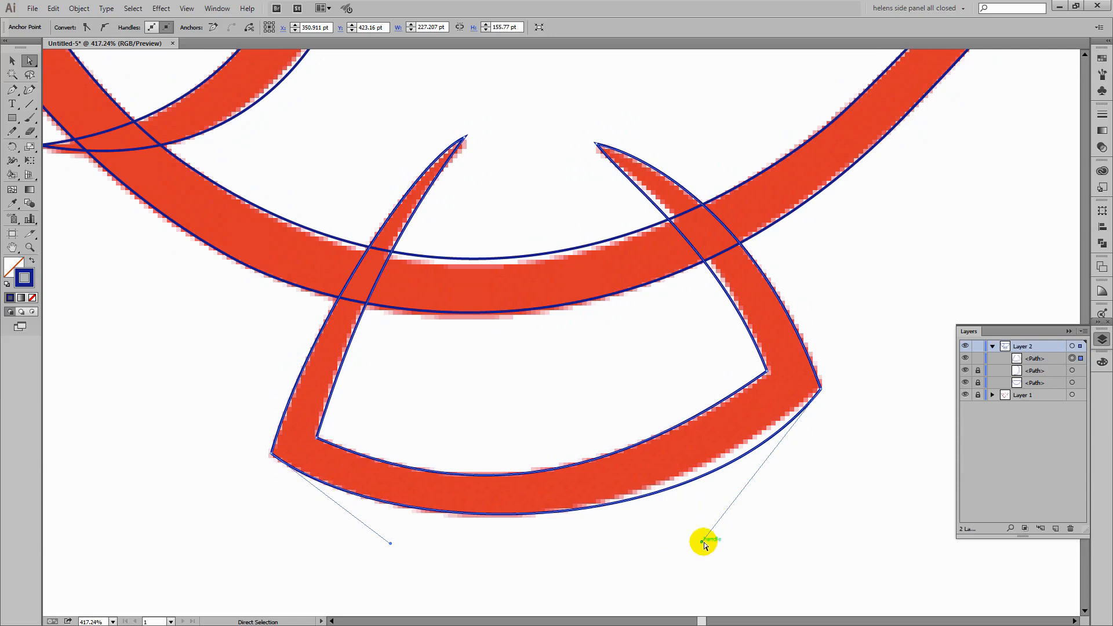
{"action": "left_click_drag", "start_coordinate": [701, 541], "coordinate": [655, 539]}
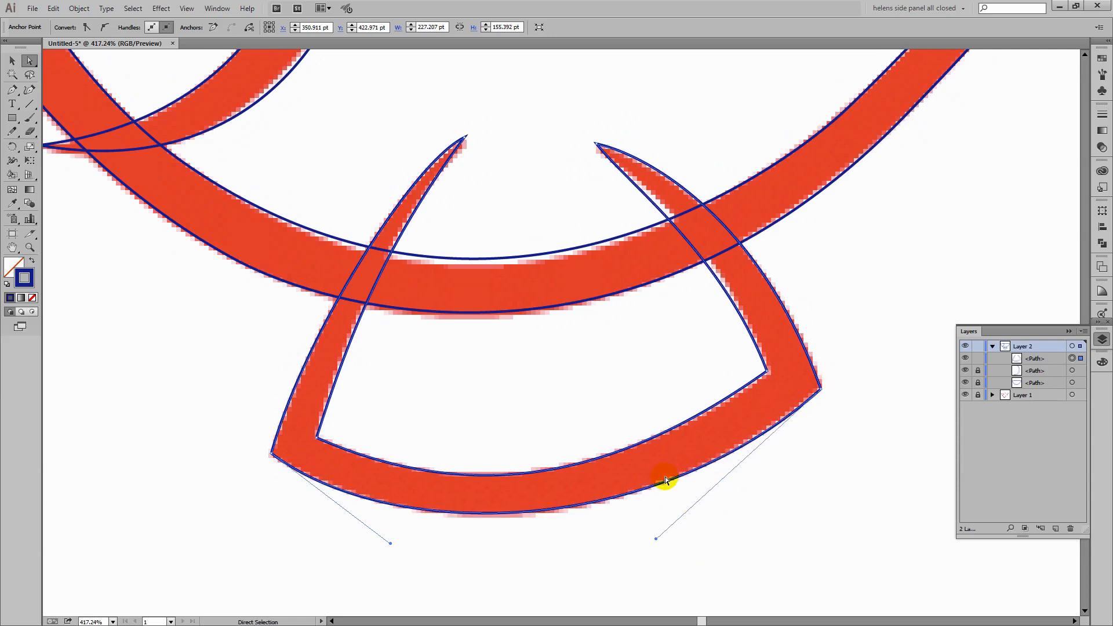
{"action": "left_click", "coordinate": [274, 454]}
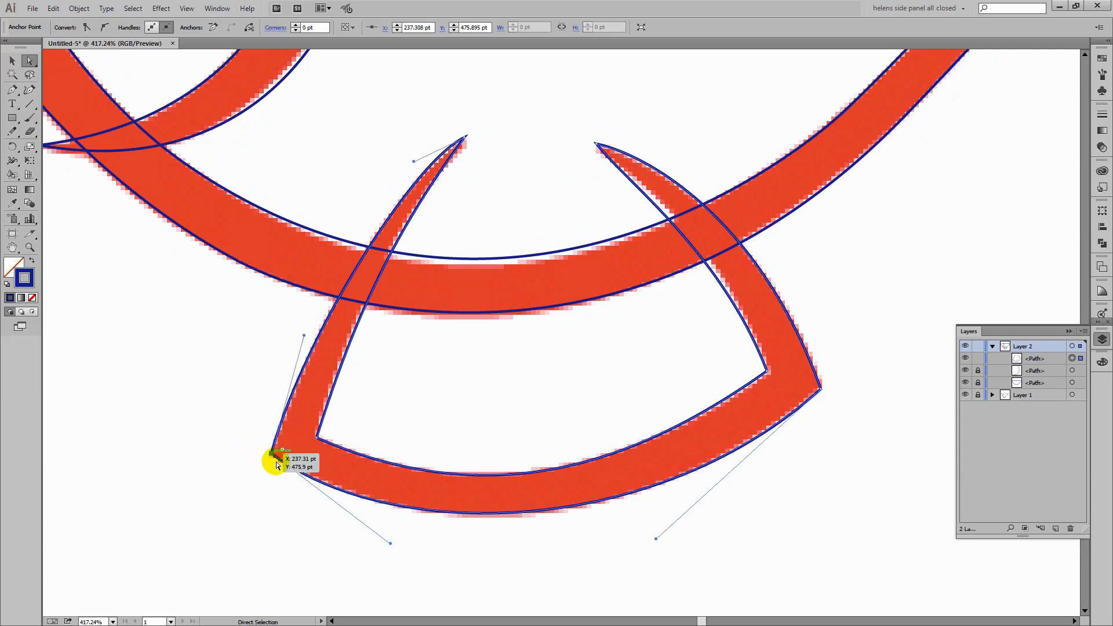
- Reshape the curve between the bottom fin's rear tip and rear inner corner to follow the red band, and lock the fin's path
{"action": "left_click", "coordinate": [329, 502]}
{"action": "left_click", "coordinate": [744, 444]}
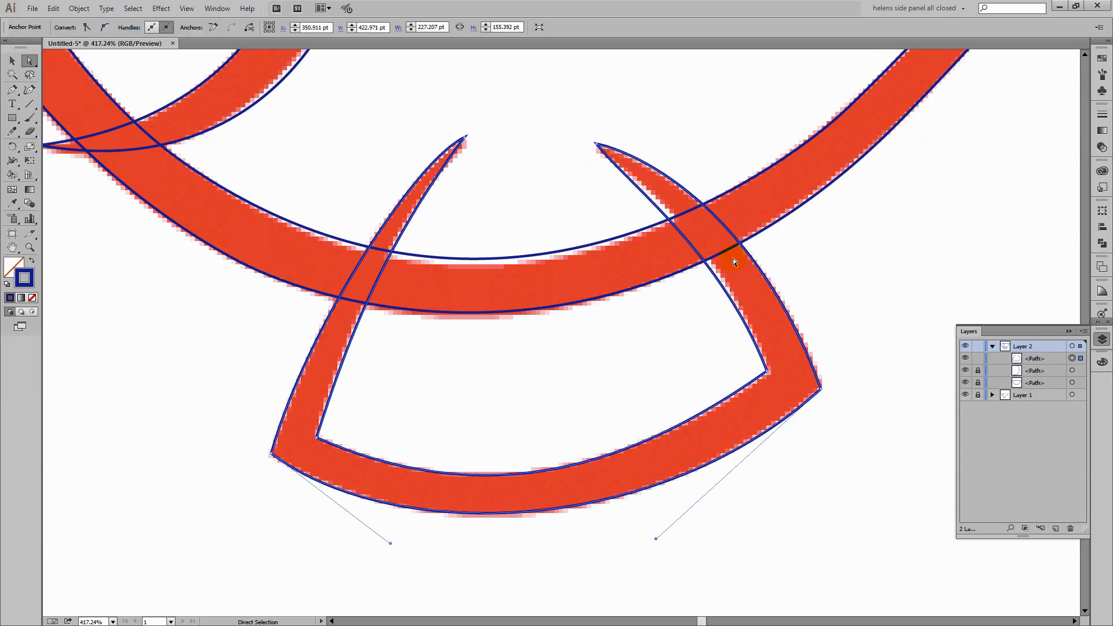
{"action": "left_click", "coordinate": [766, 372]}
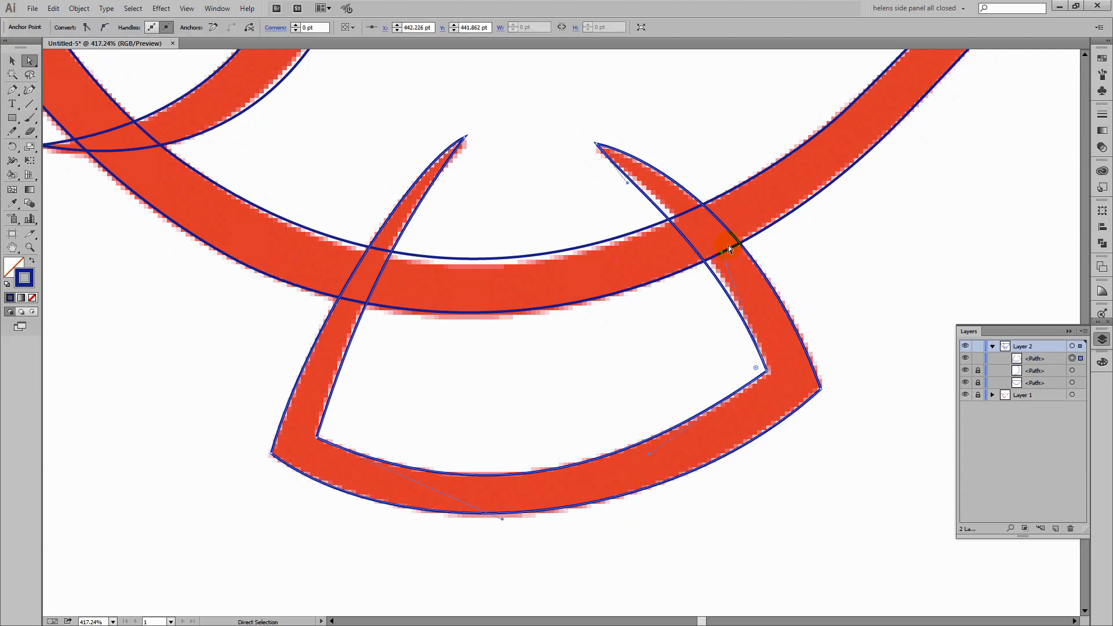
{"action": "left_click_drag", "start_coordinate": [724, 252], "coordinate": [725, 225]}
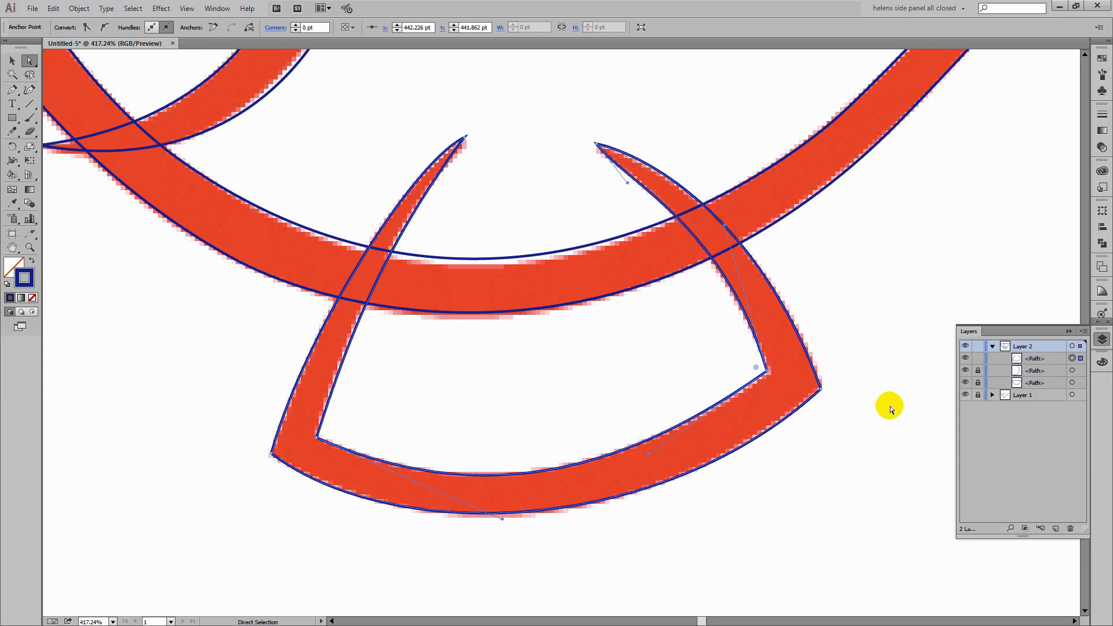
{"action": "left_click", "coordinate": [977, 359]}
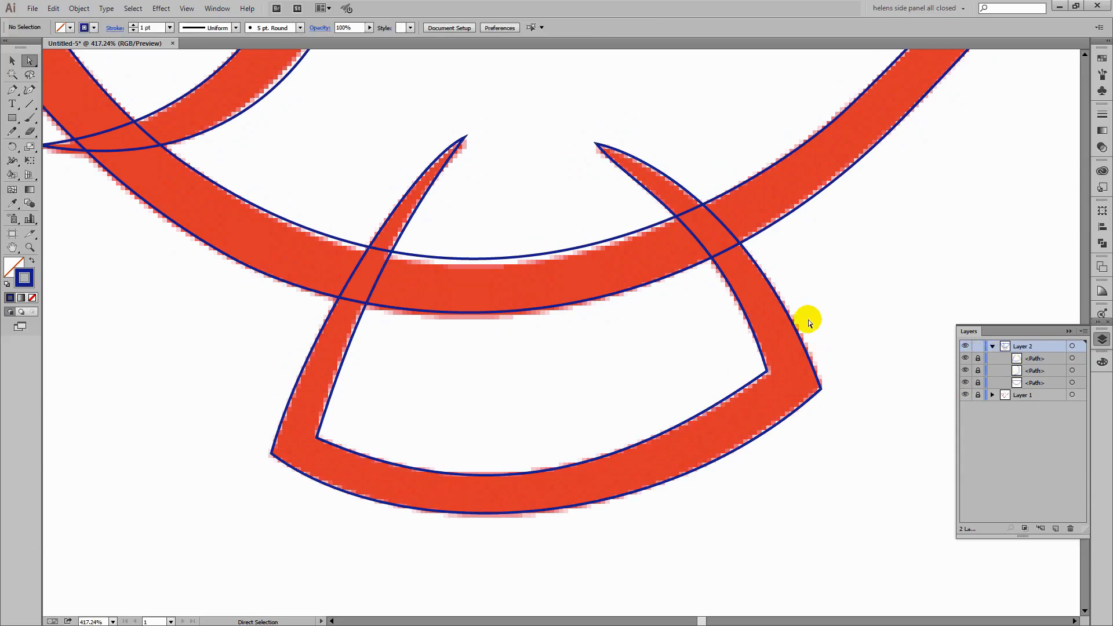
- Start a Pen path at the tip of the top fin's front strut, curve it down the front edge, and continue across the base
{"action": "key", "text": "ctrl+0"}
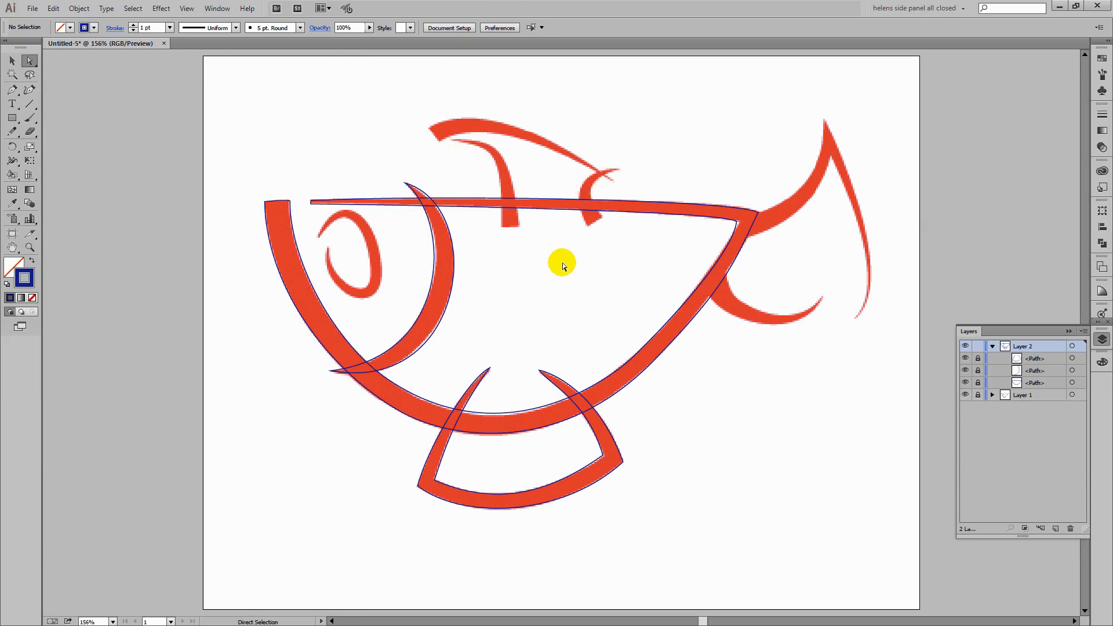
{"action": "left_click_drag", "start_coordinate": [549, 264], "coordinate": [517, 389]}
{"action": "left_click", "coordinate": [30, 248]}
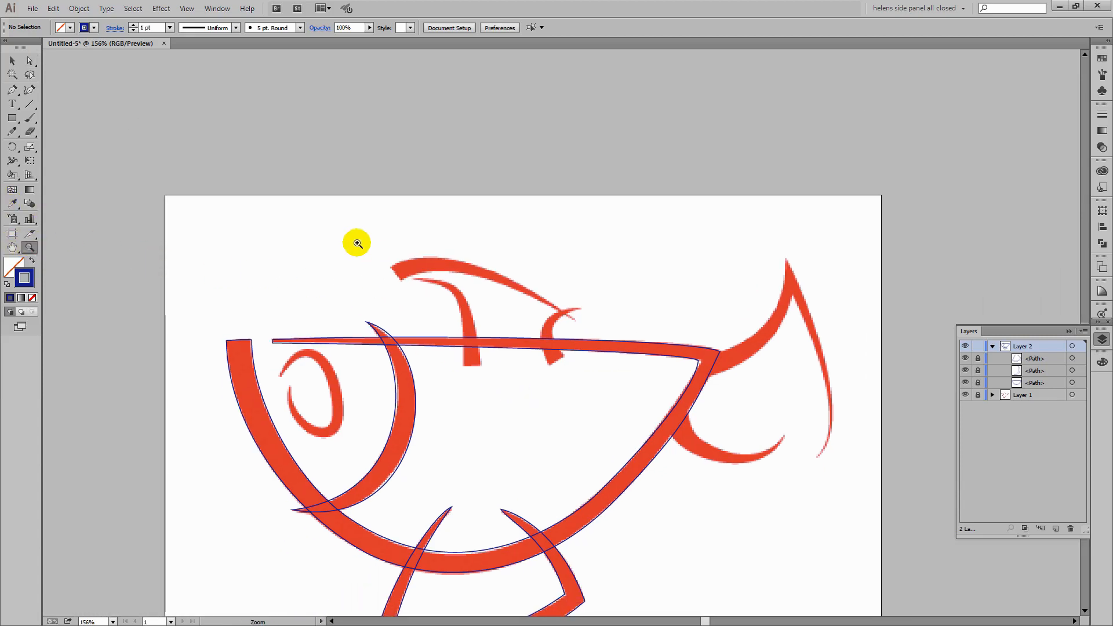
{"action": "left_click_drag", "start_coordinate": [352, 241], "coordinate": [617, 408]}
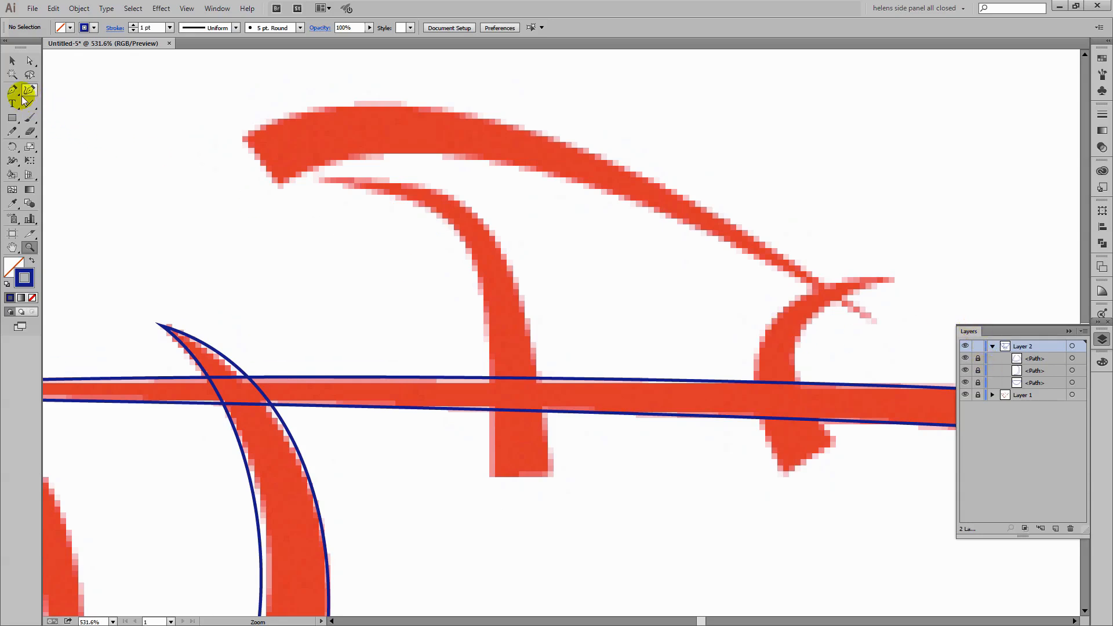
{"action": "left_click", "coordinate": [12, 91]}
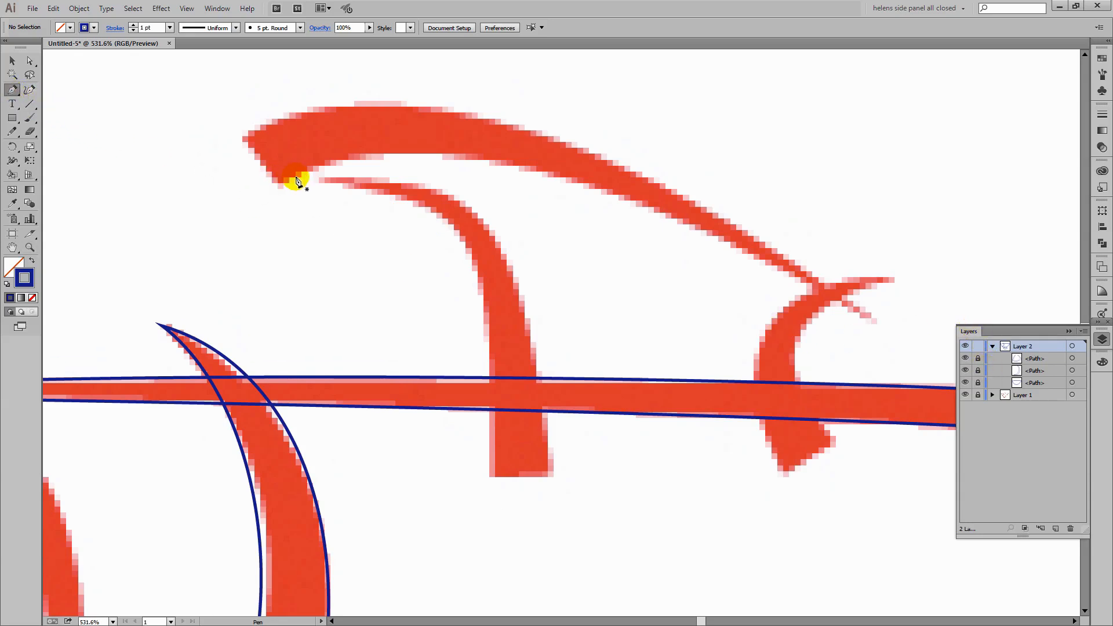
{"action": "left_click_drag", "start_coordinate": [318, 182], "coordinate": [386, 192]}
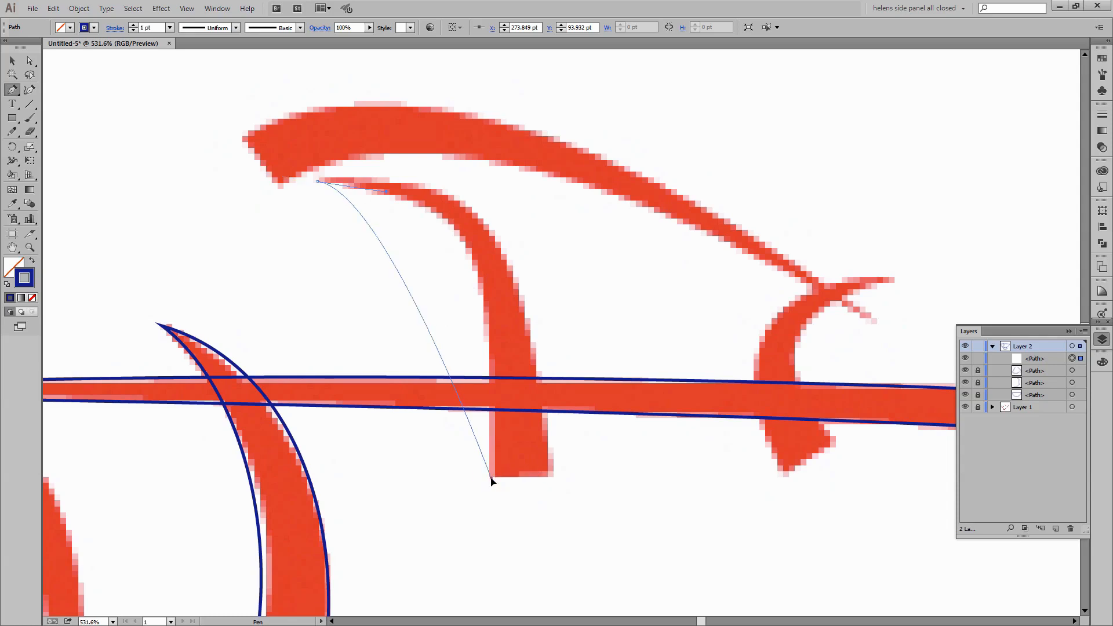
{"action": "left_click_drag", "start_coordinate": [490, 478], "coordinate": [486, 589]}
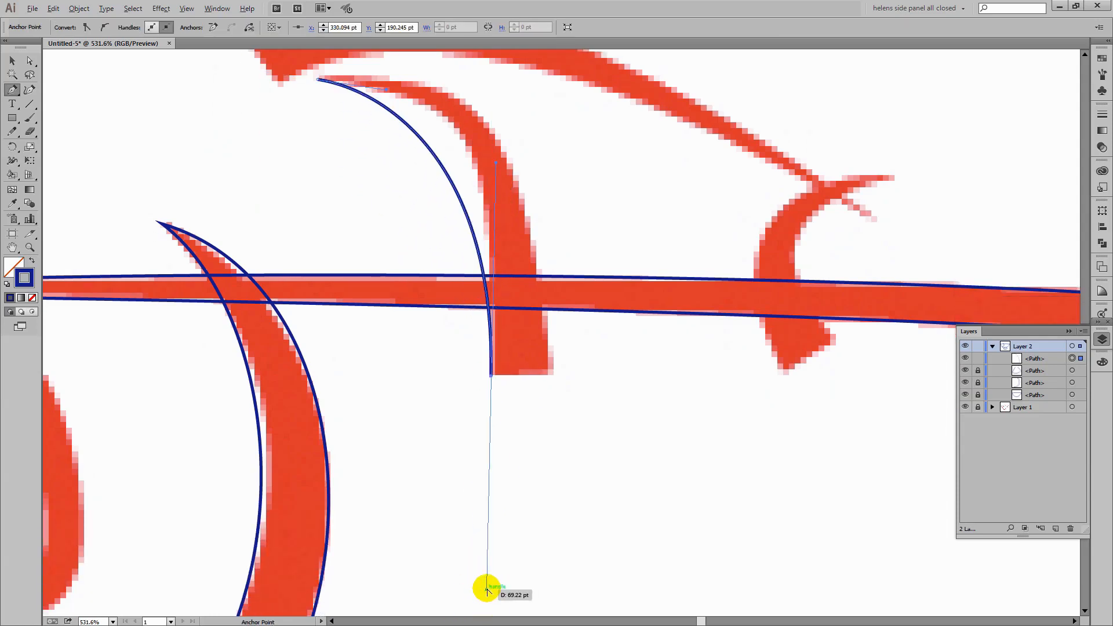
{"action": "mouse_move", "coordinate": [643, 377]}
{"action": "left_mouse_down"}
{"action": "mouse_move", "coordinate": [549, 379]}
{"action": "mouse_move", "coordinate": [641, 375]}
{"action": "left_mouse_up"}
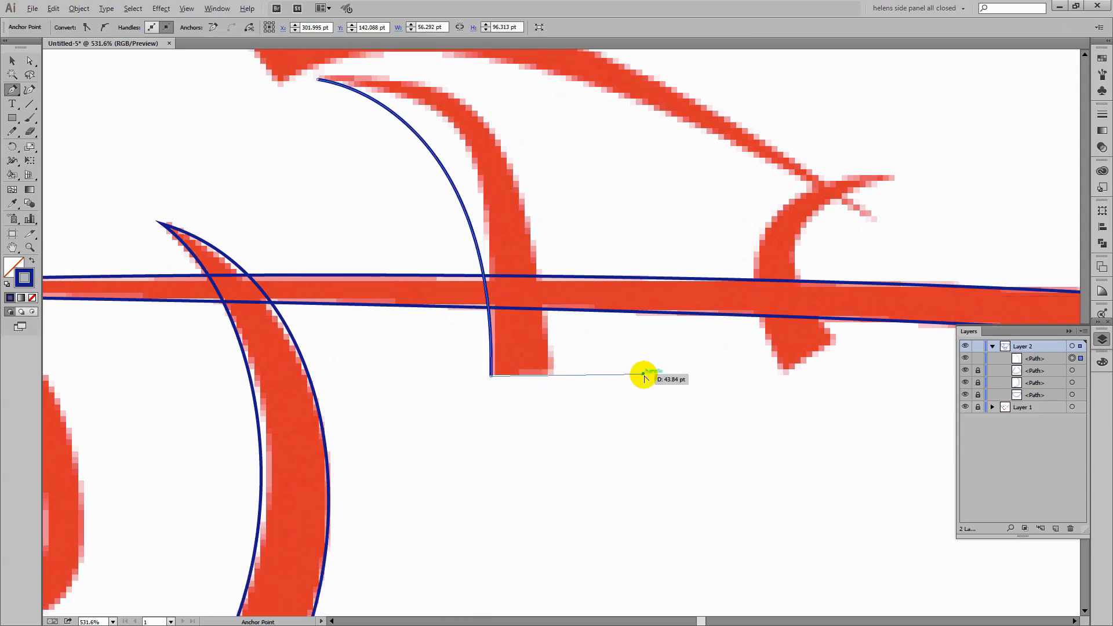
{"action": "left_click_drag", "start_coordinate": [552, 374], "coordinate": [545, 334]}
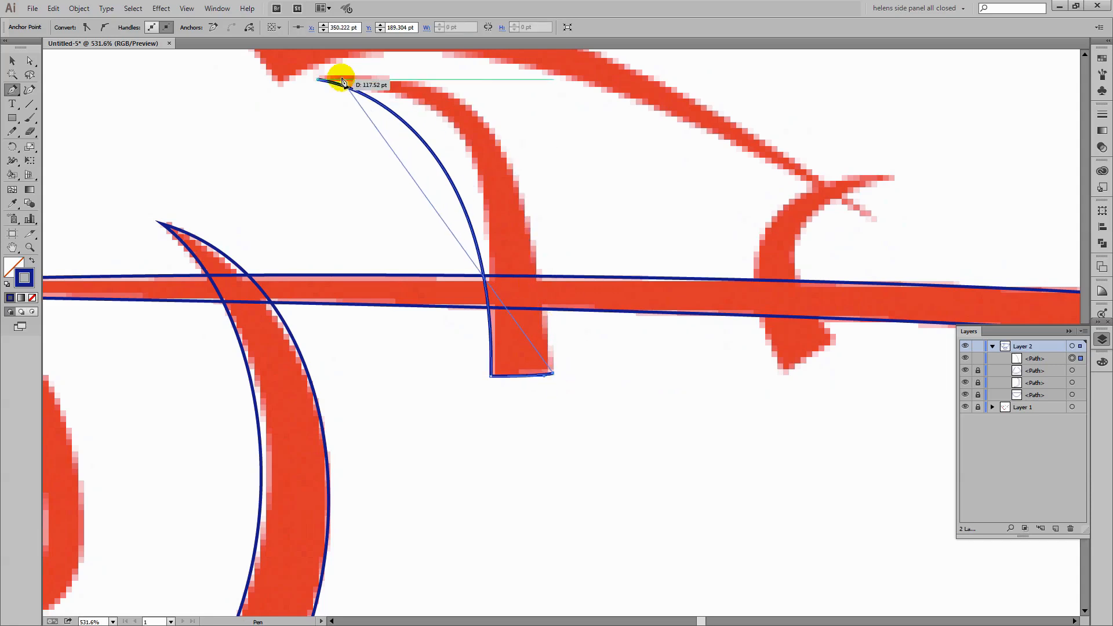
- Curve the strut's rear edge back to its tip to close the path, and adjust the tip's handle so the front edge fits
{"action": "left_click_drag", "start_coordinate": [318, 79], "coordinate": [255, 107]}
{"action": "left_click_drag", "start_coordinate": [101, 176], "coordinate": [95, 164]}
{"action": "left_click_drag", "start_coordinate": [253, 106], "coordinate": [477, 90]}
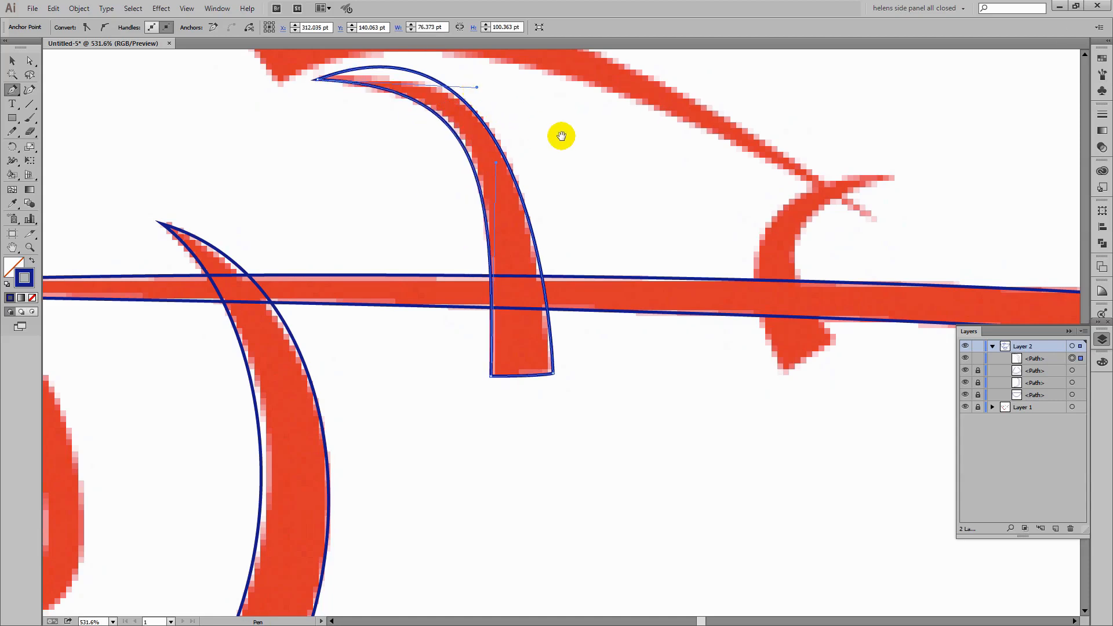
{"action": "scroll", "coordinate": [507, 236], "scroll_direction": "up", "scroll_amount": 3}
{"action": "mouse_move", "coordinate": [479, 230]}
{"action": "left_mouse_down"}
{"action": "mouse_move", "coordinate": [429, 210]}
{"action": "mouse_move", "coordinate": [466, 224]}
{"action": "left_mouse_up"}
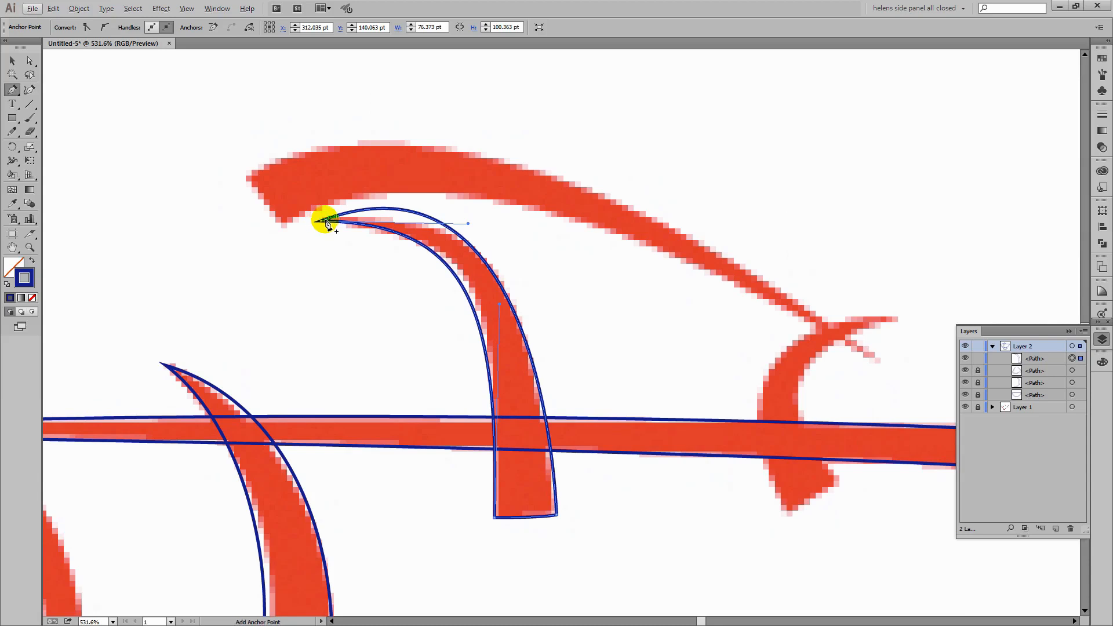
- Refine the front strut's tip handle, rear base corner and front edge to match the red shape, and lock its path
{"action": "key", "text": "a"}
{"action": "left_click", "coordinate": [402, 209]}
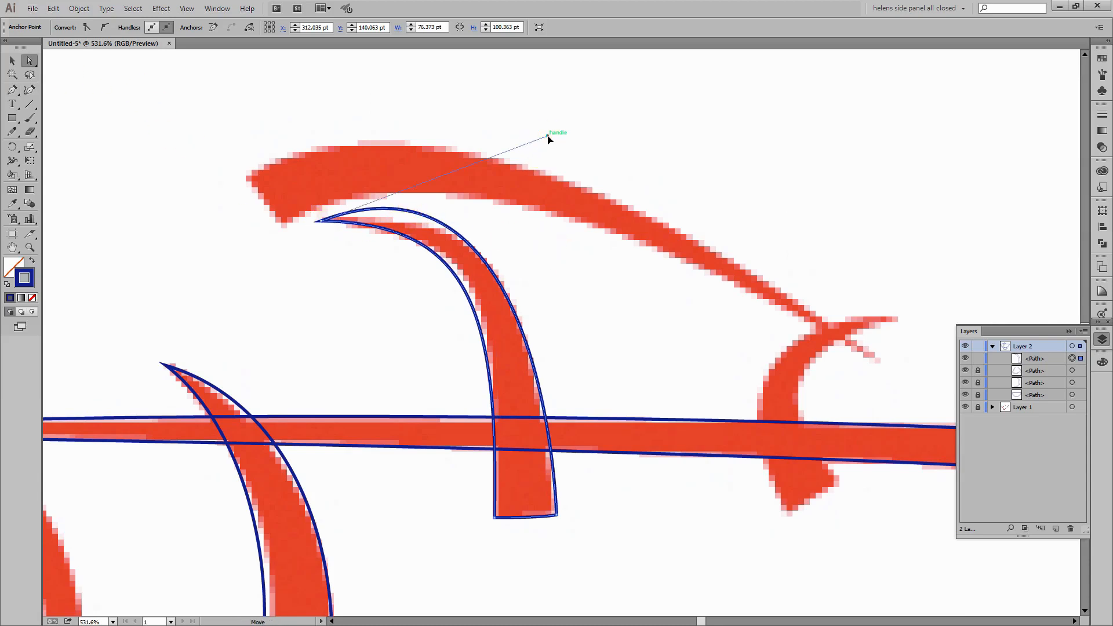
{"action": "left_click_drag", "start_coordinate": [548, 138], "coordinate": [572, 176]}
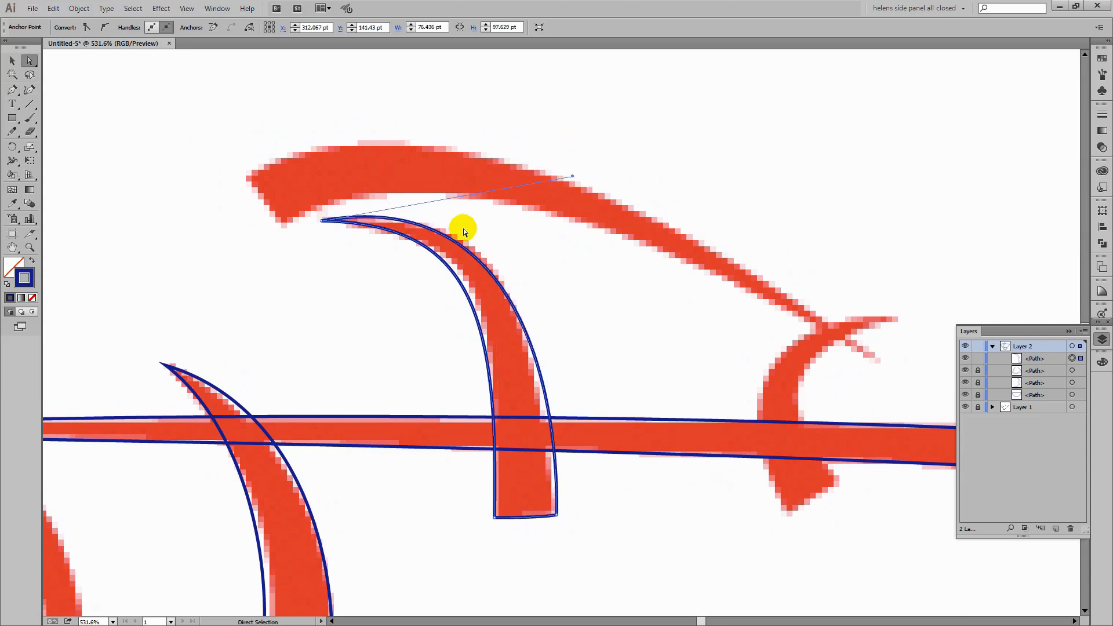
{"action": "left_click", "coordinate": [554, 514]}
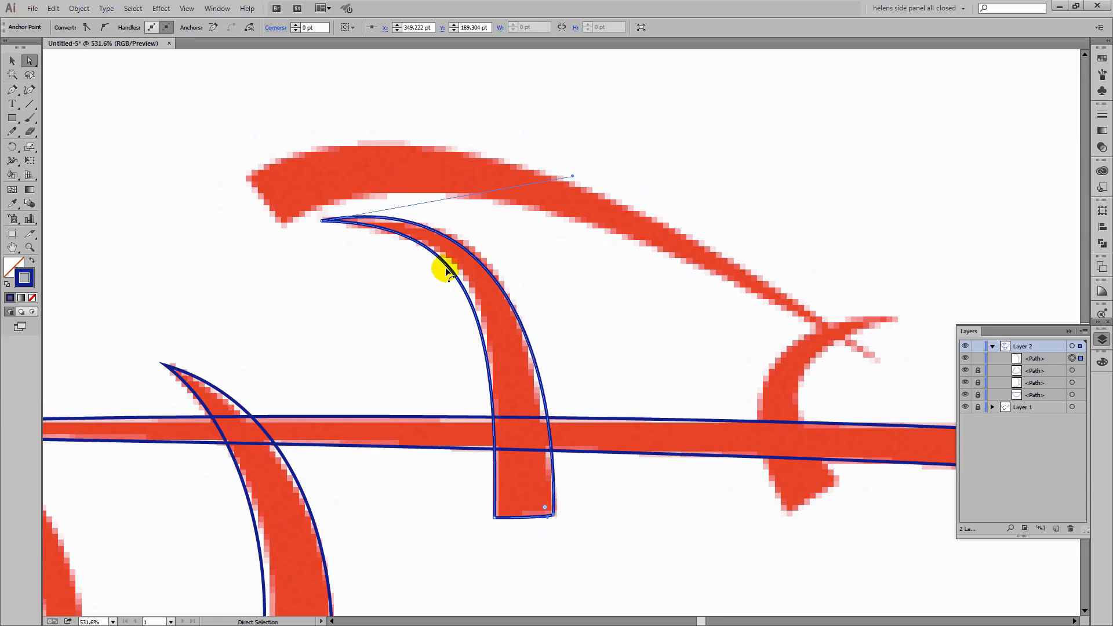
{"action": "left_click", "coordinate": [469, 248]}
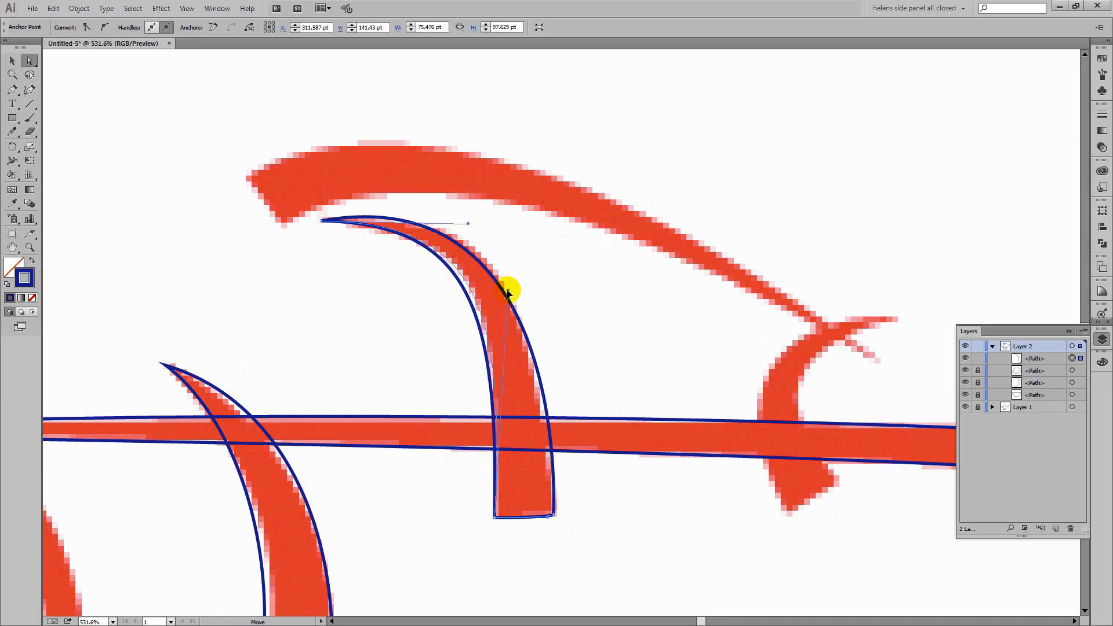
{"action": "left_click", "coordinate": [610, 350]}
{"action": "left_click", "coordinate": [977, 358]}
- Begin outlining the top fin's long upper band with the Pen tool, from its blunt front end along the lower edge to the rear tip
{"action": "left_click", "coordinate": [13, 90]}
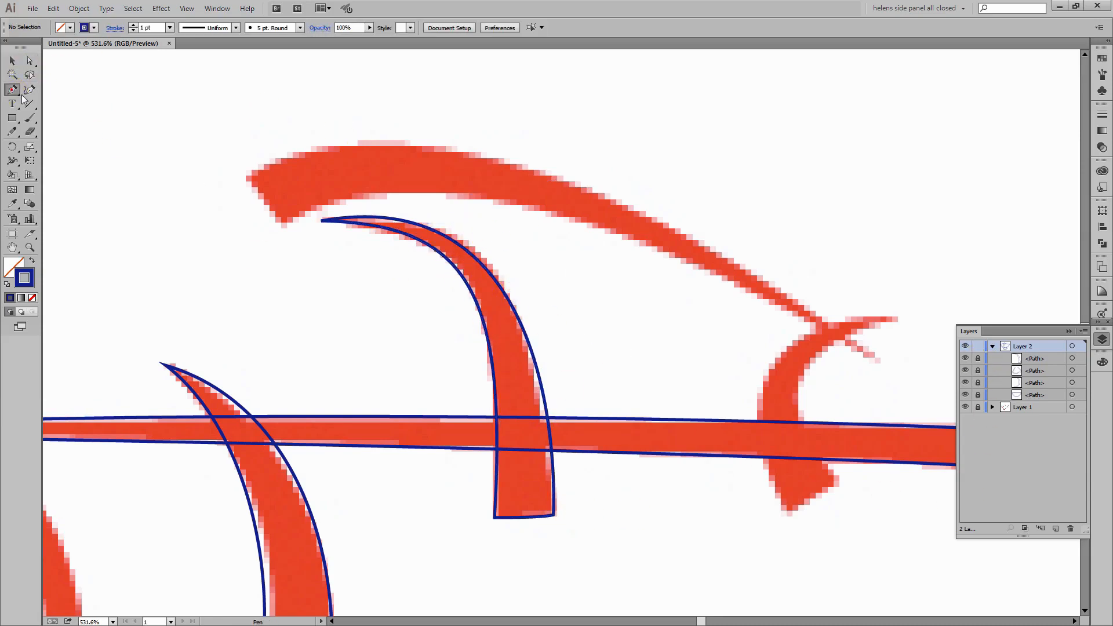
{"action": "left_click_drag", "start_coordinate": [249, 181], "coordinate": [284, 231]}
{"action": "left_click_drag", "start_coordinate": [283, 227], "coordinate": [293, 241]}
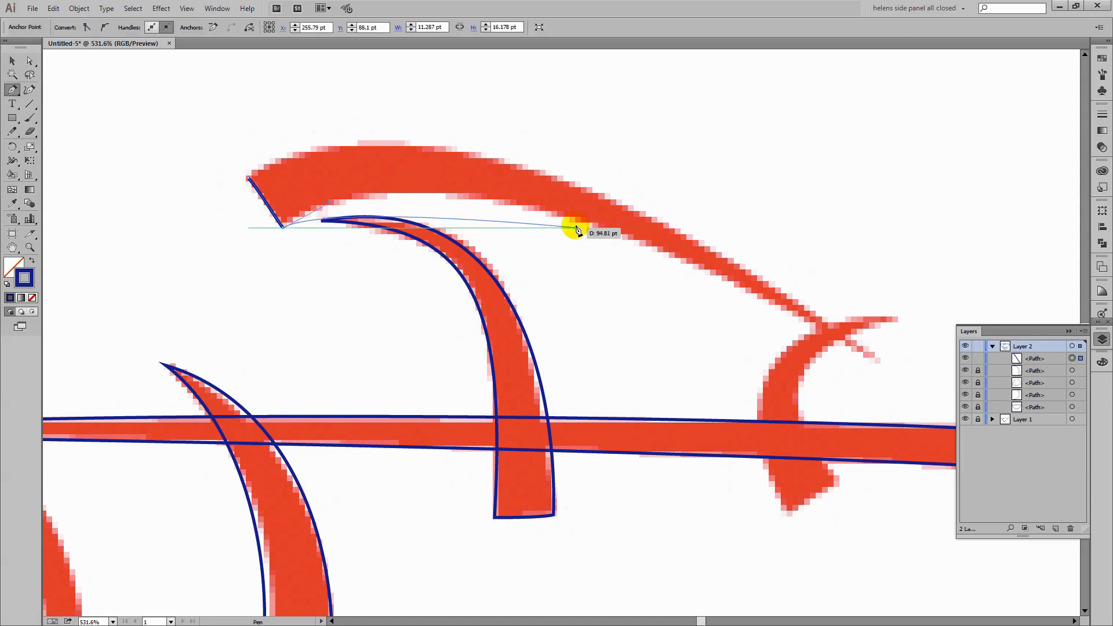
{"action": "left_click_drag", "start_coordinate": [881, 364], "coordinate": [950, 416]}
{"action": "left_click_drag", "start_coordinate": [893, 513], "coordinate": [712, 490]}
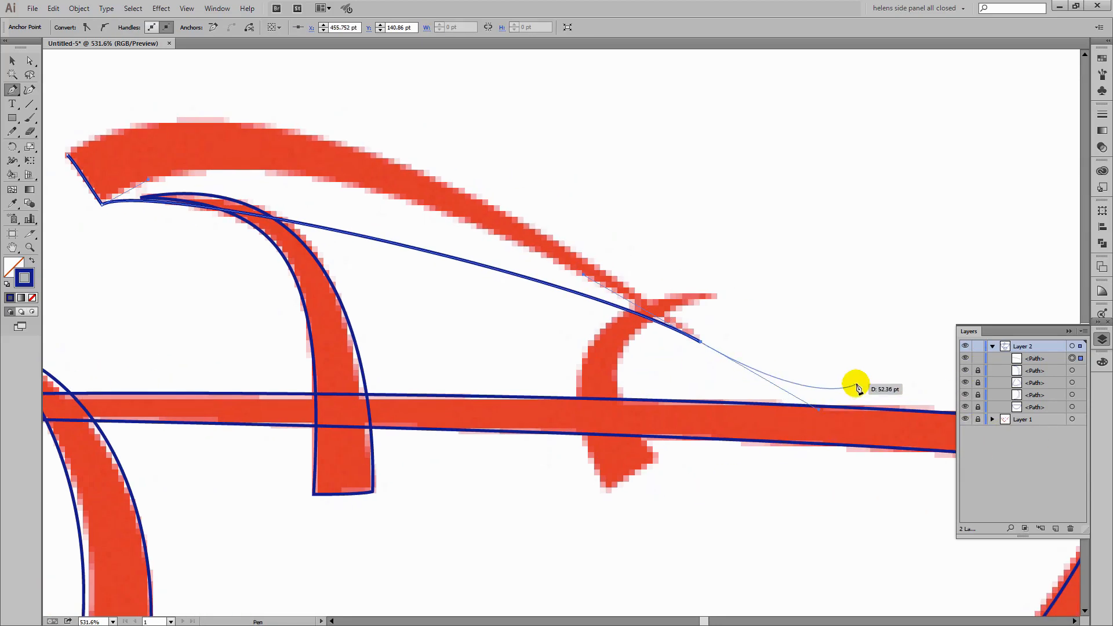
- Curve the upper edge back to the band's front end to close it, refine its handles and rear tip, and lock the path
{"action": "left_click_drag", "start_coordinate": [813, 412], "coordinate": [473, 164]}
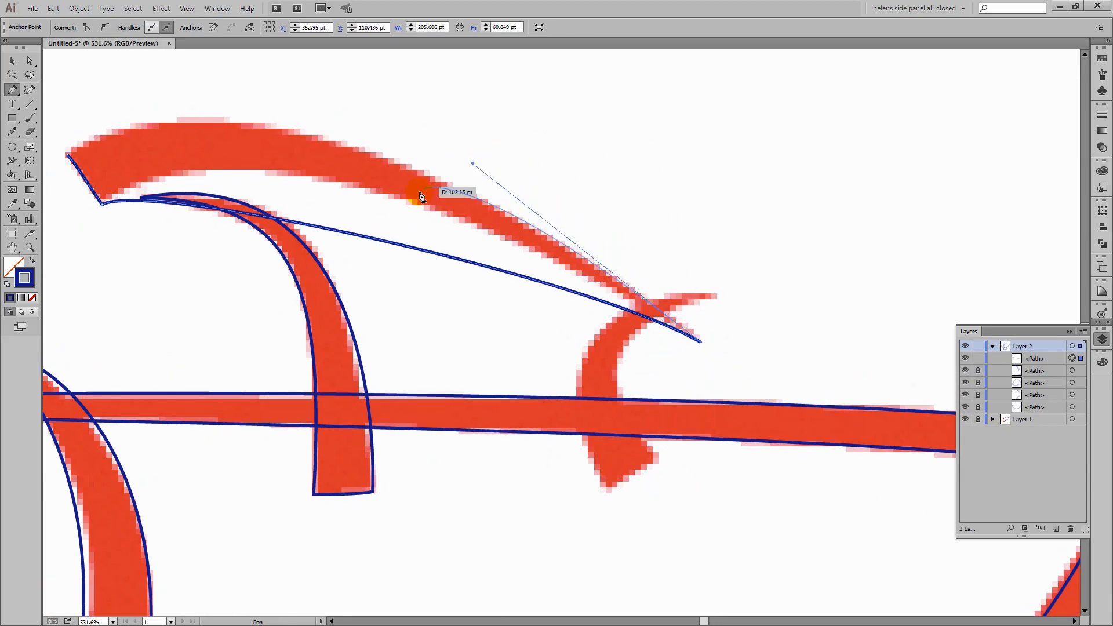
{"action": "left_click_drag", "start_coordinate": [69, 155], "coordinate": [142, 239]}
{"action": "left_click_drag", "start_coordinate": [290, 160], "coordinate": [450, 61]}
{"action": "key", "text": "a"}
{"action": "left_click", "coordinate": [439, 121]}
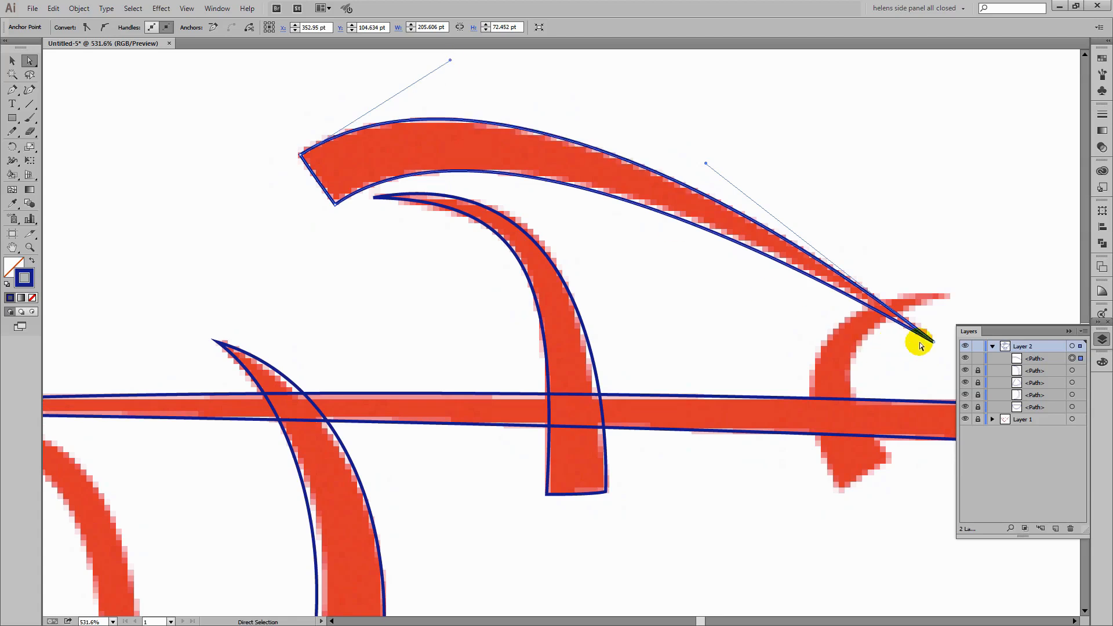
{"action": "left_click_drag", "start_coordinate": [932, 342], "coordinate": [932, 338]}
{"action": "left_click", "coordinate": [977, 358]}
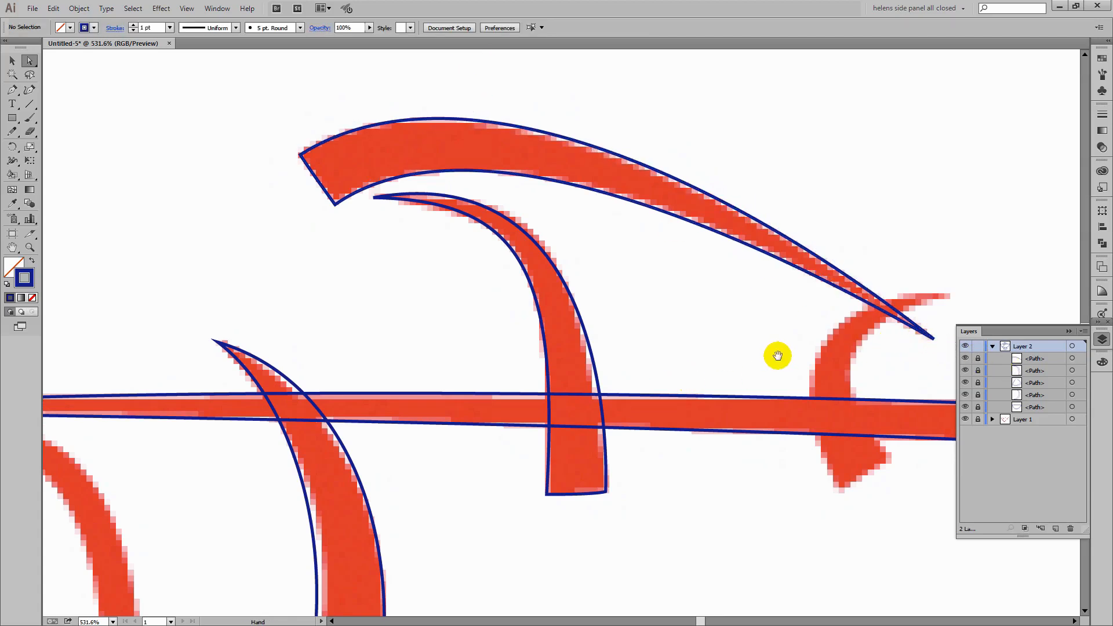
- Outline the top fin's short rear strut with the Pen tool, from the base up the front edge to the tip and back to close
{"action": "left_click_drag", "start_coordinate": [777, 355], "coordinate": [605, 342]}
{"action": "left_click", "coordinate": [716, 446]}
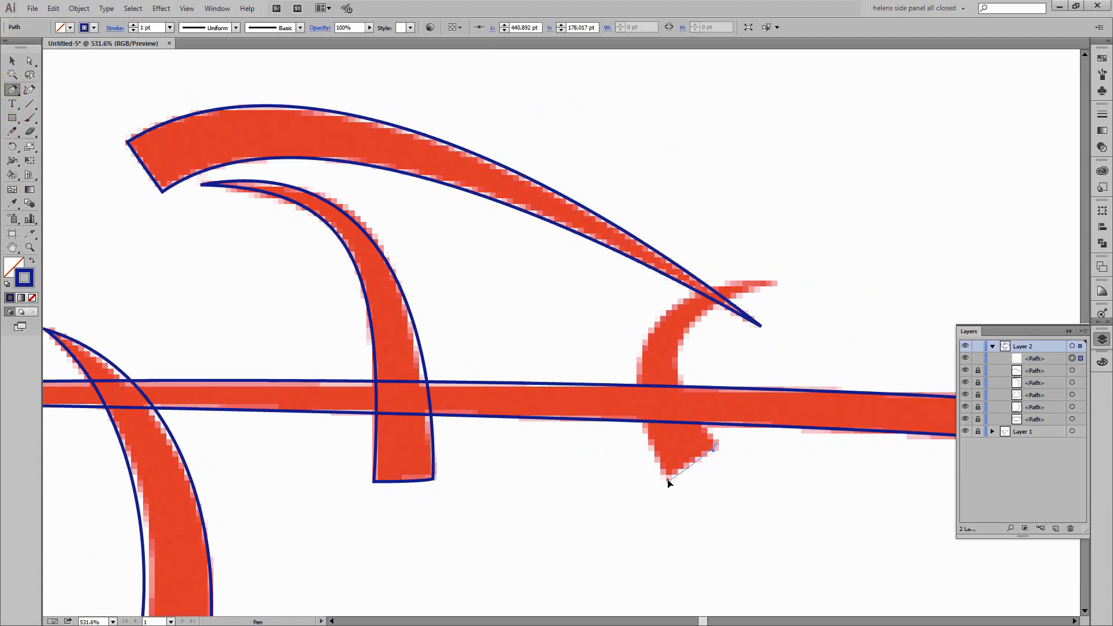
{"action": "left_click_drag", "start_coordinate": [666, 480], "coordinate": [614, 385]}
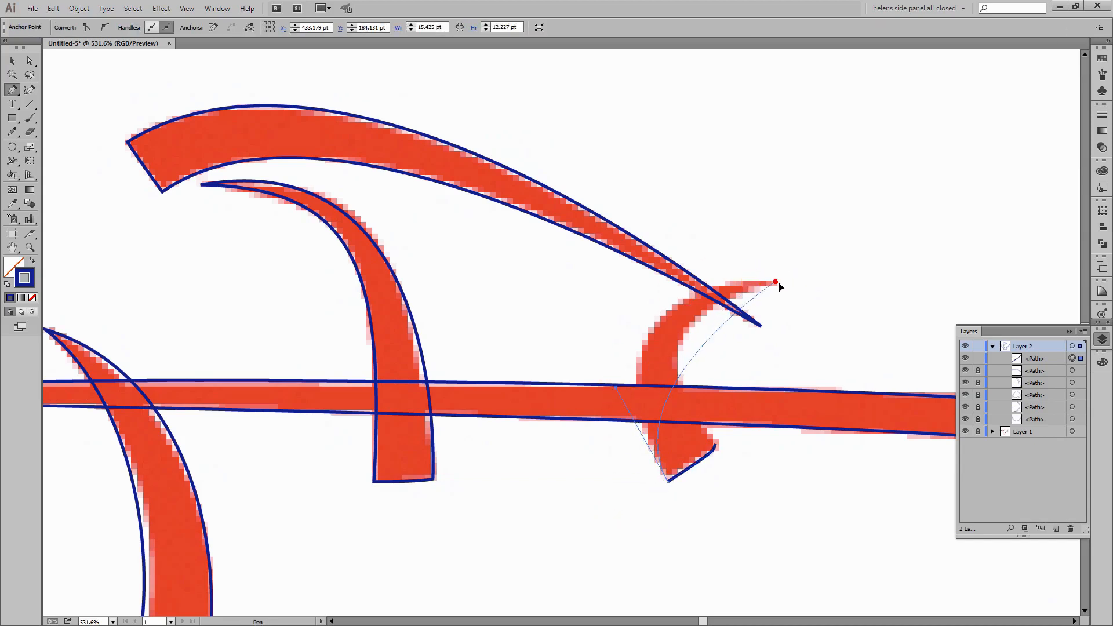
{"action": "mouse_move", "coordinate": [776, 283]}
{"action": "left_mouse_down"}
{"action": "mouse_move", "coordinate": [937, 280]}
{"action": "mouse_move", "coordinate": [646, 329]}
{"action": "mouse_move", "coordinate": [667, 329]}
{"action": "left_mouse_up"}
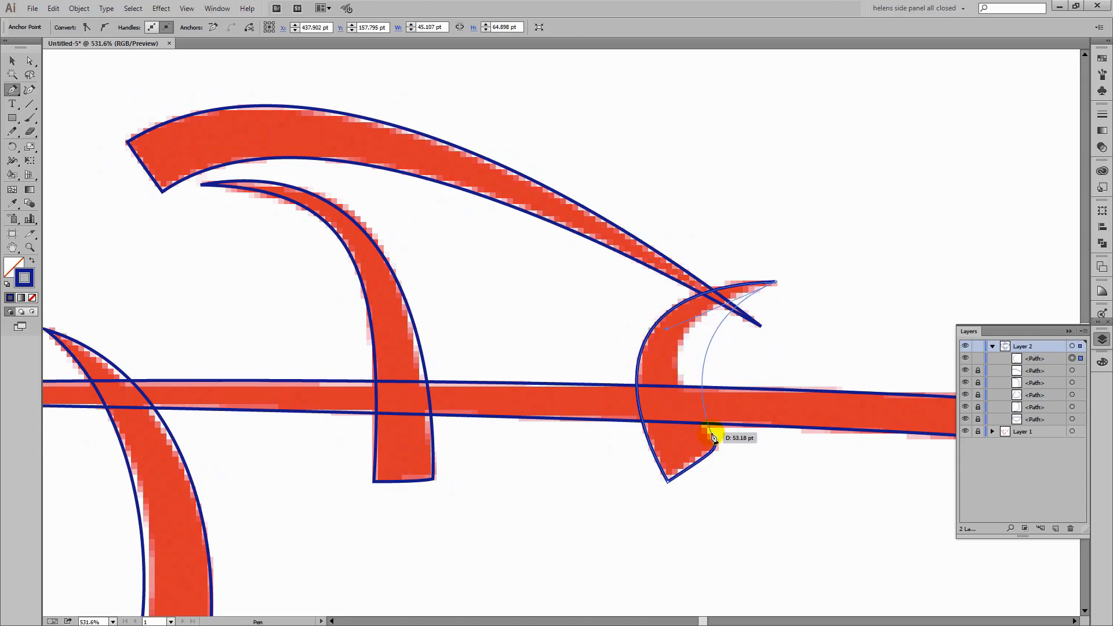
{"action": "left_click", "coordinate": [717, 447]}
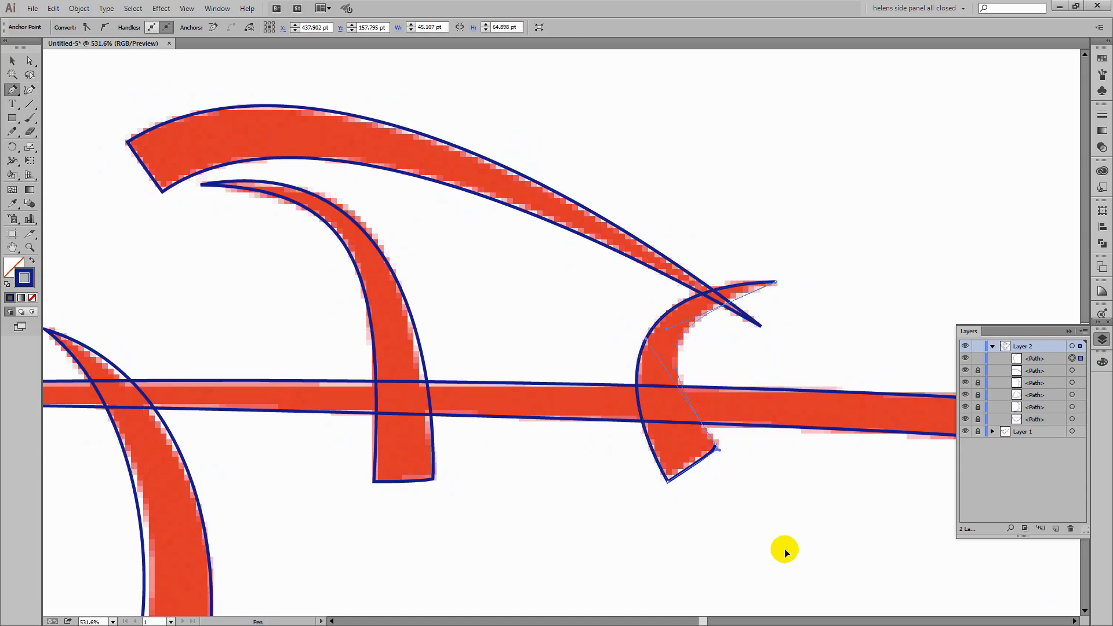
- Adjust the handles at the rear strut's tip and base so its curves fit the red shape, and lock its path
{"action": "left_click", "coordinate": [681, 458]}
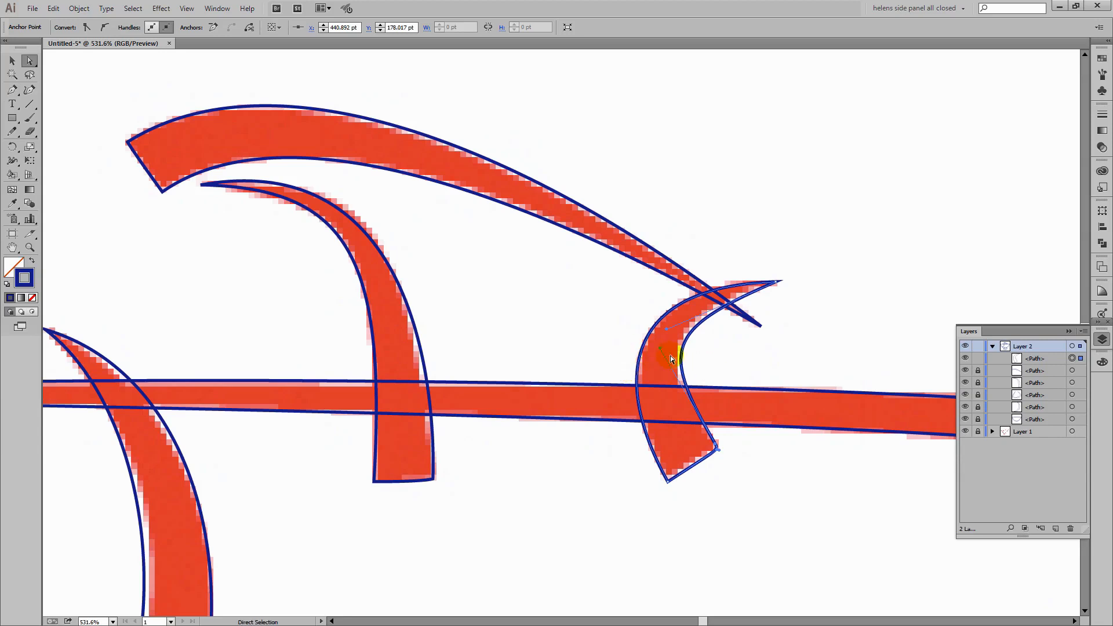
{"action": "left_click_drag", "start_coordinate": [650, 350], "coordinate": [649, 350]}
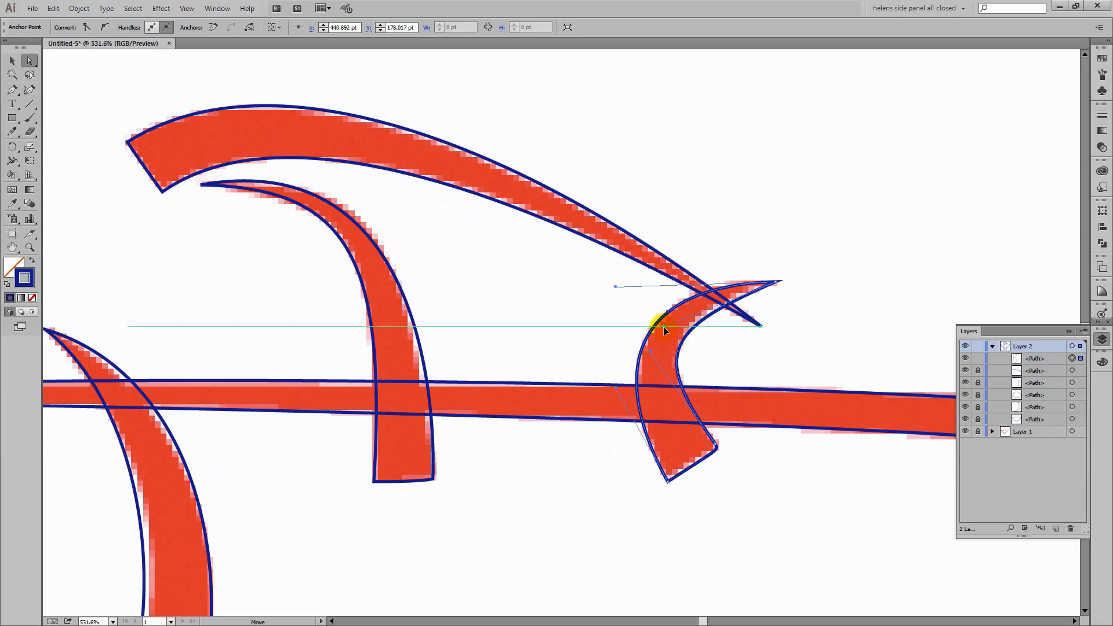
{"action": "left_click", "coordinate": [519, 510]}
- Trace the inner edge of the fish's eye with the Pen tool from the upper tip around to the lower tip, and bend the handle there
{"action": "key", "text": "ctrl+0"}
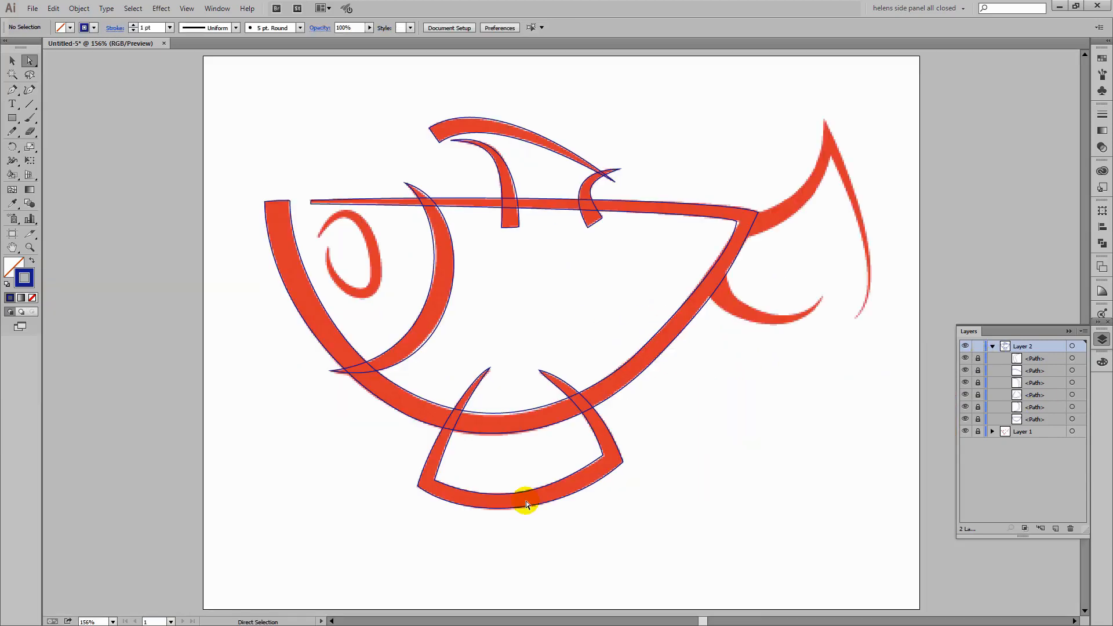
{"action": "left_click_drag", "start_coordinate": [267, 177], "coordinate": [444, 350]}
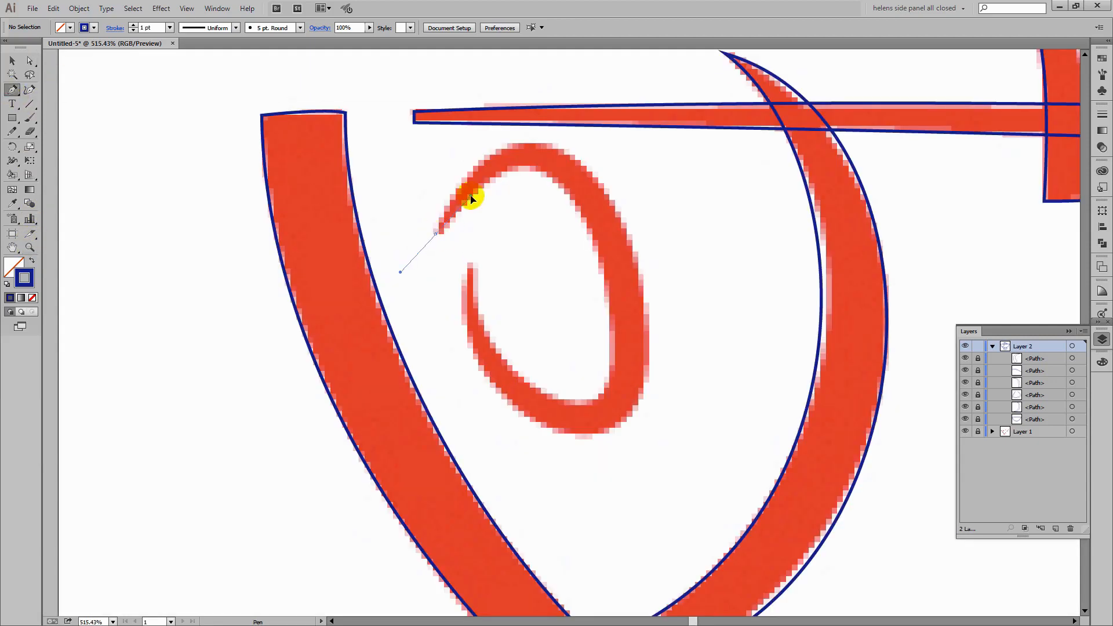
{"action": "left_click_drag", "start_coordinate": [471, 198], "coordinate": [471, 198]}
{"action": "left_click", "coordinate": [571, 200]}
{"action": "left_click_drag", "start_coordinate": [616, 262], "coordinate": [617, 262]}
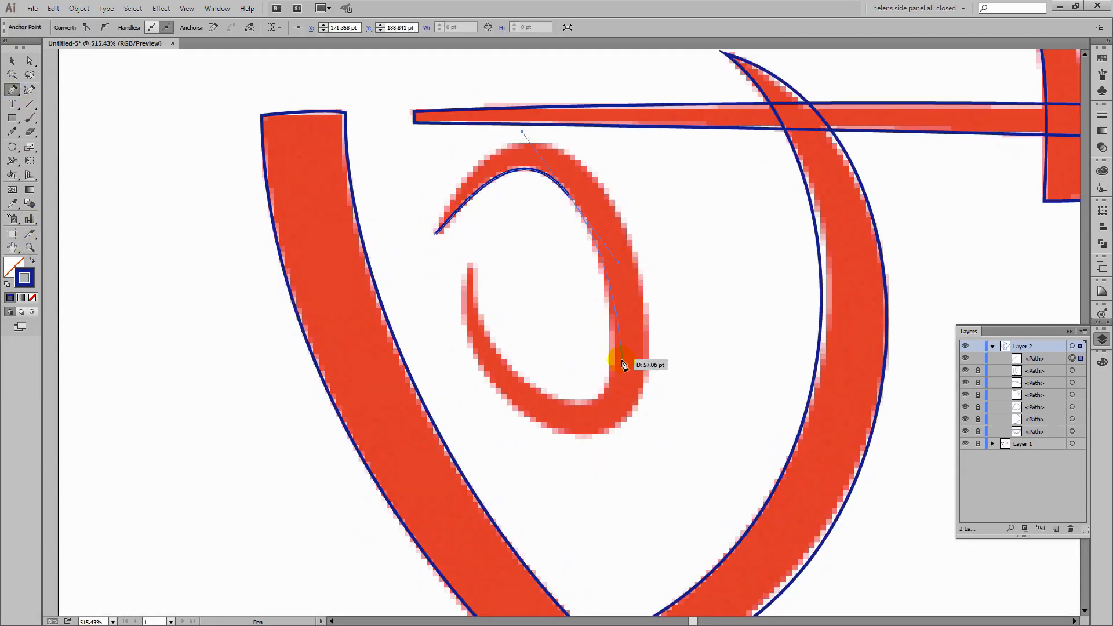
{"action": "left_click_drag", "start_coordinate": [553, 398], "coordinate": [467, 351]}
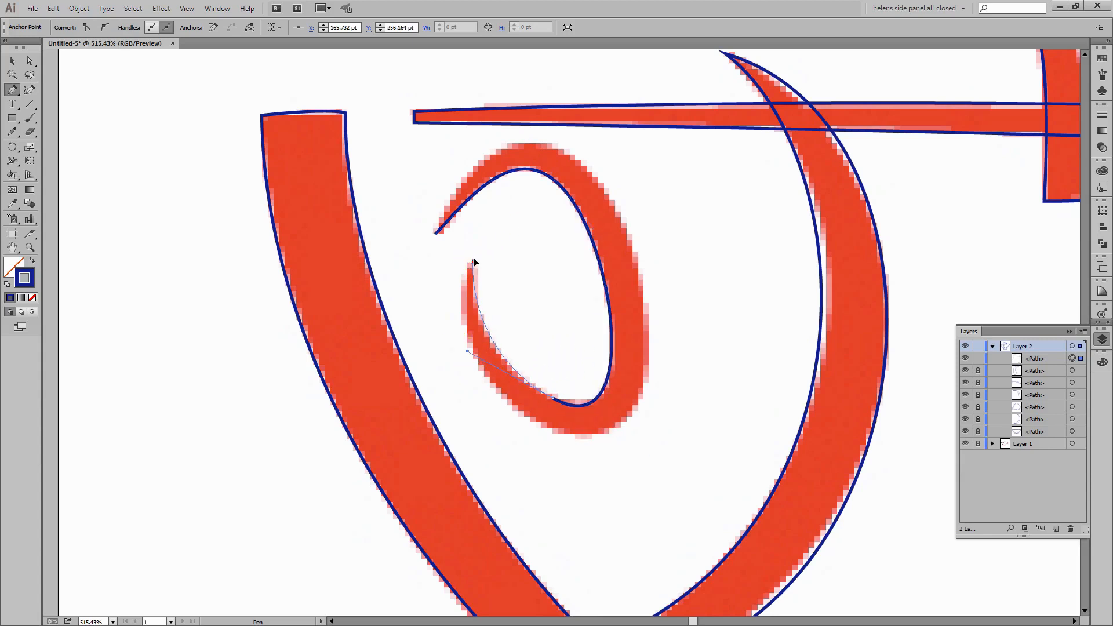
{"action": "left_click_drag", "start_coordinate": [473, 262], "coordinate": [456, 355]}
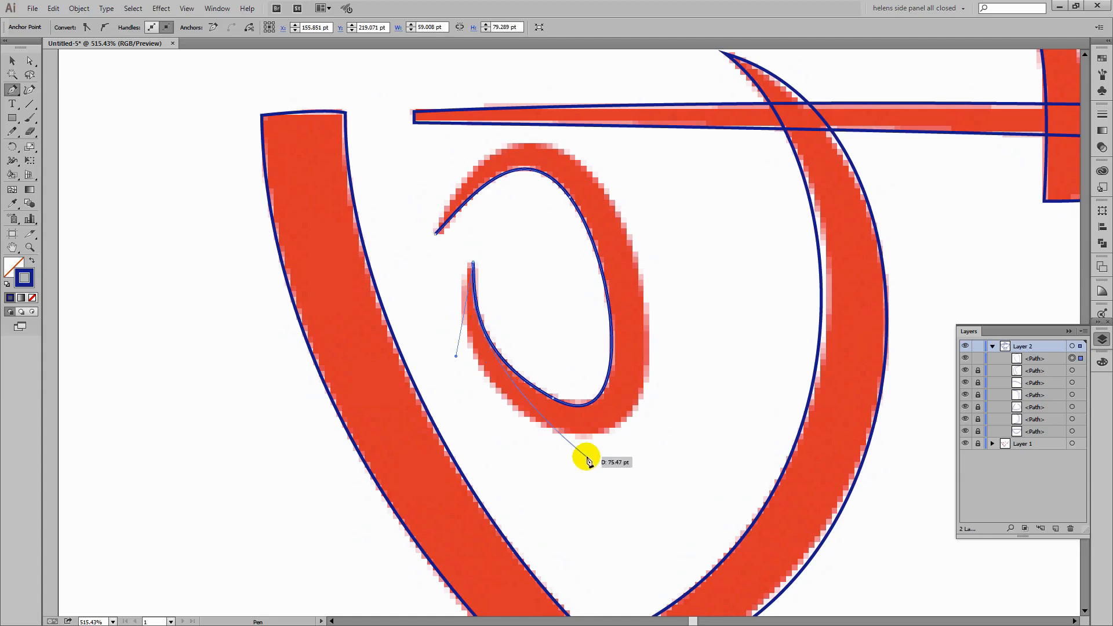
- Trace the eye's outer edge with the Pen tool around the bottom and far side to the upper tip, closing the shape and bending its handle
{"action": "left_click_drag", "start_coordinate": [532, 421], "coordinate": [575, 461]}
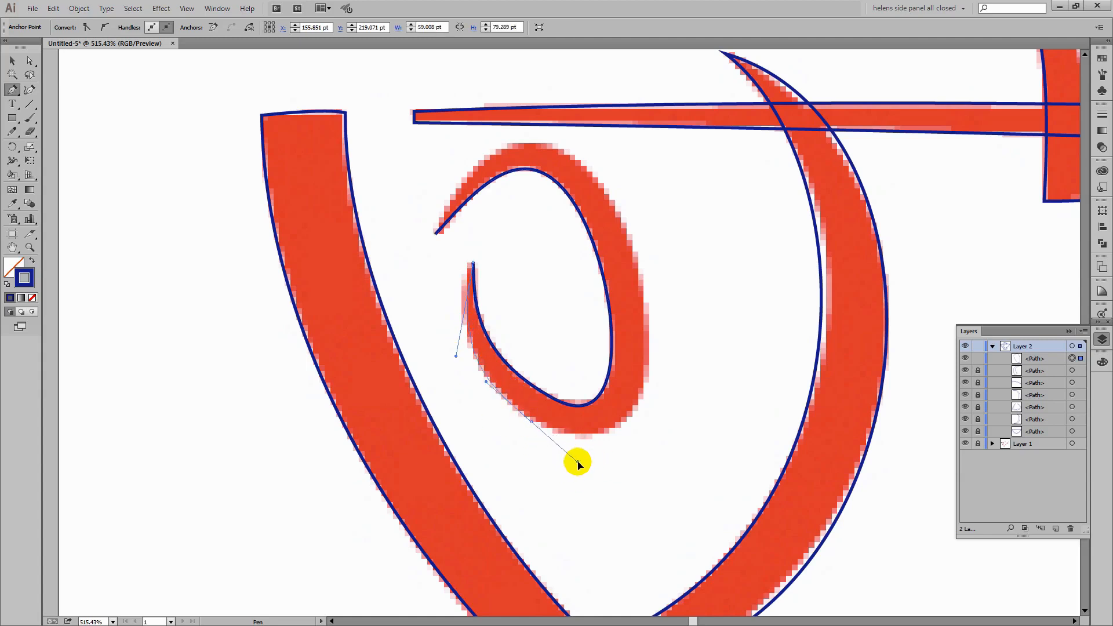
{"action": "left_click_drag", "start_coordinate": [646, 311], "coordinate": [628, 200]}
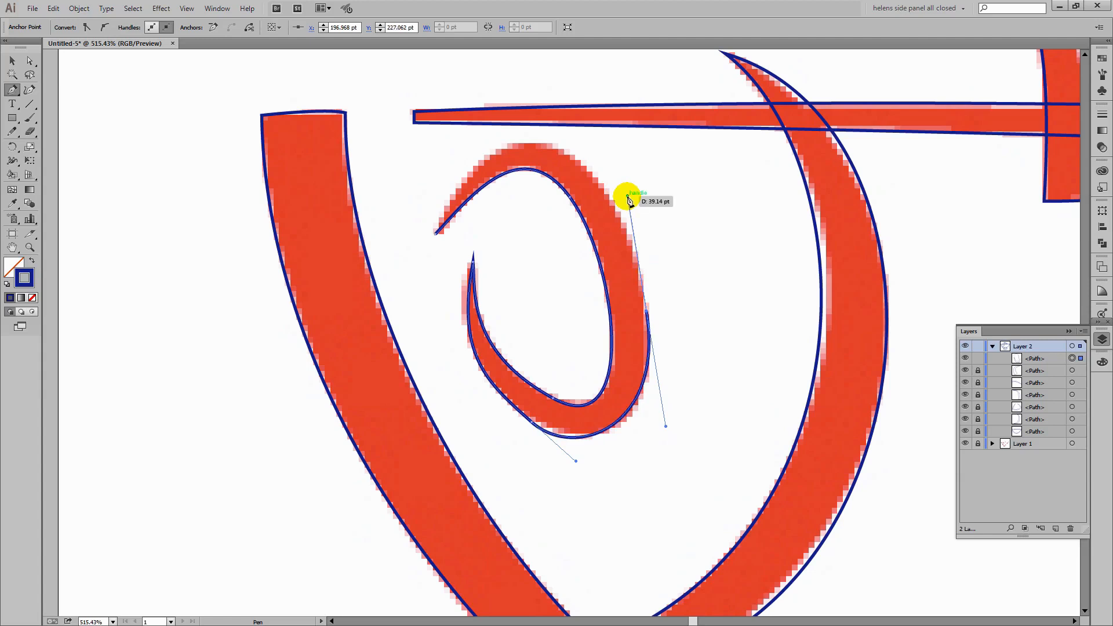
{"action": "left_click_drag", "start_coordinate": [540, 440], "coordinate": [638, 239]}
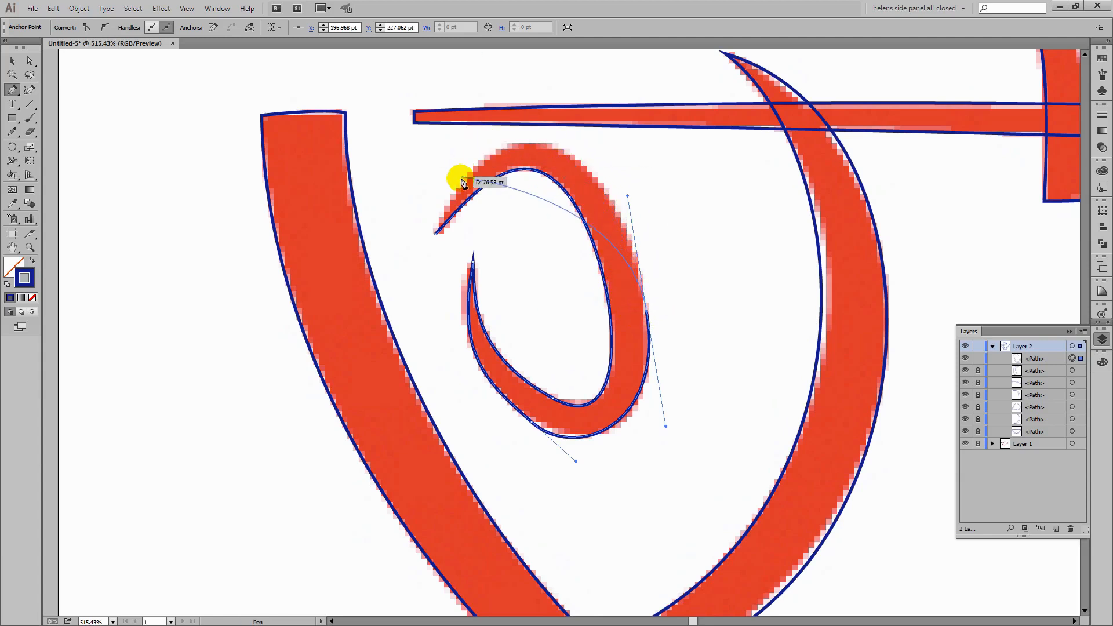
{"action": "left_click_drag", "start_coordinate": [437, 231], "coordinate": [338, 437]}
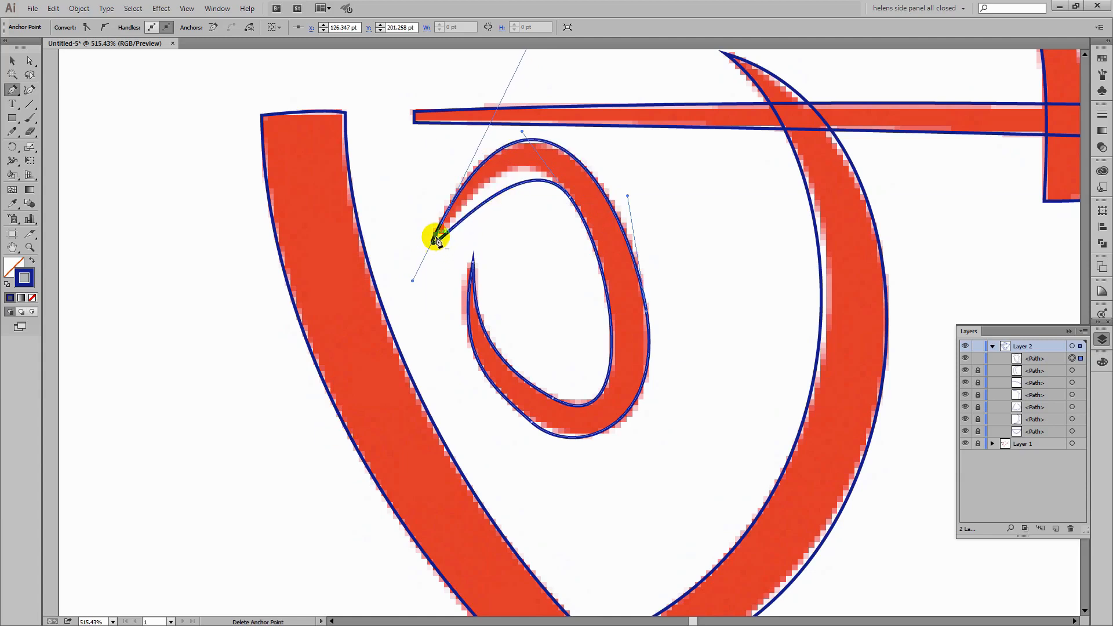
{"action": "left_click_drag", "start_coordinate": [411, 281], "coordinate": [476, 190]}
- Adjust the upper-tip handle and the anchors and handles along the eye's outer edge so the outline fits the red shape
{"action": "left_click_drag", "start_coordinate": [683, 243], "coordinate": [657, 281]}
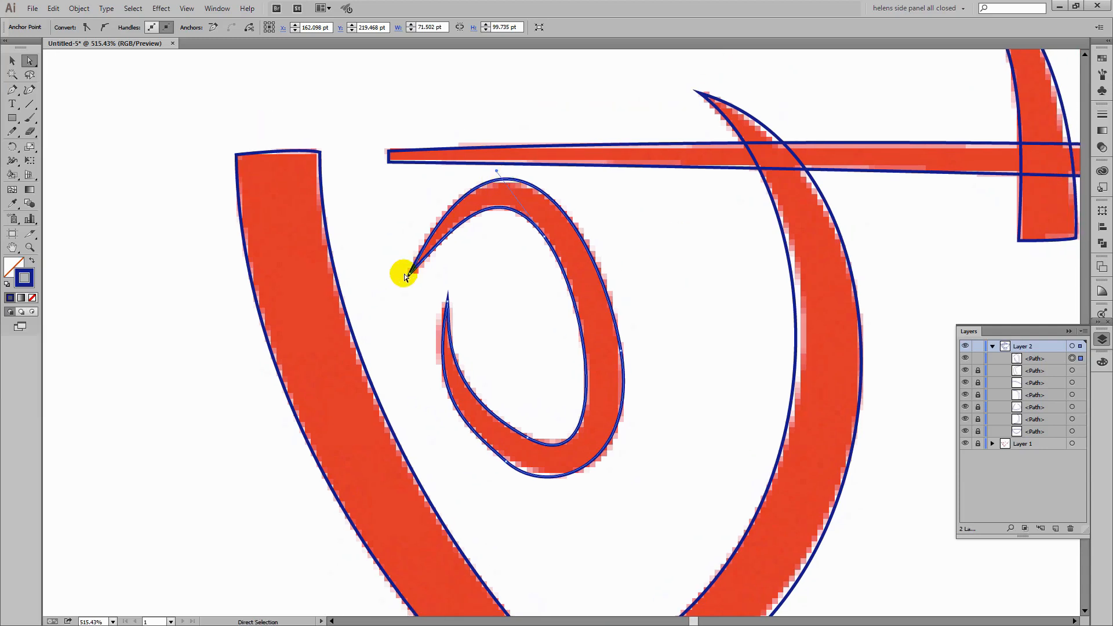
{"action": "left_click_drag", "start_coordinate": [406, 276], "coordinate": [493, 80]}
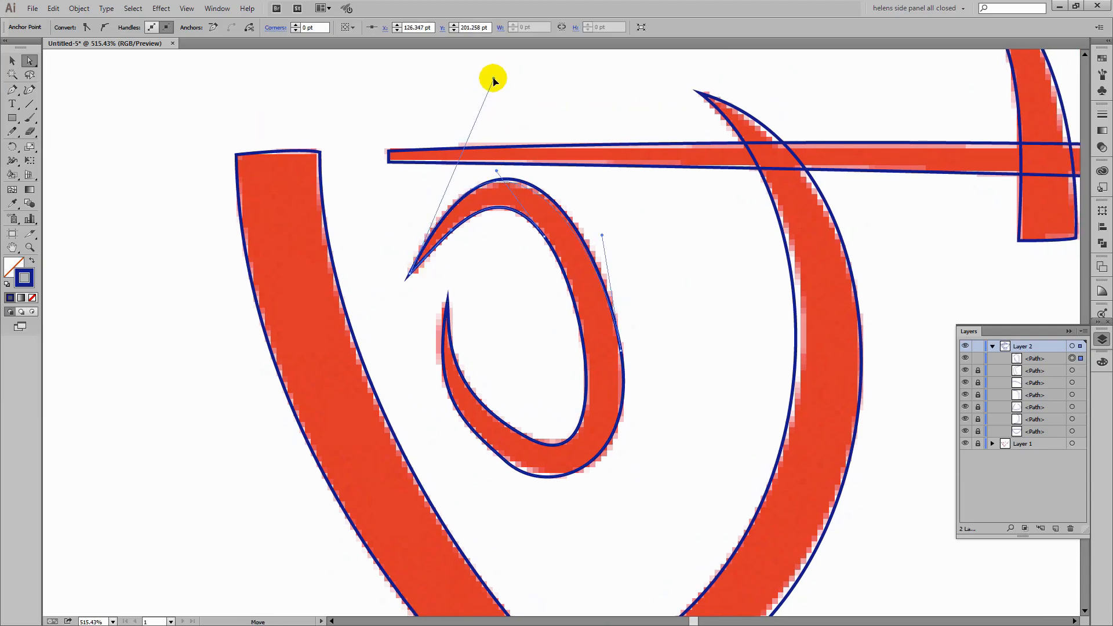
{"action": "left_click_drag", "start_coordinate": [621, 350], "coordinate": [621, 336]}
{"action": "left_click_drag", "start_coordinate": [639, 455], "coordinate": [641, 474]}
{"action": "left_click", "coordinate": [542, 482]}
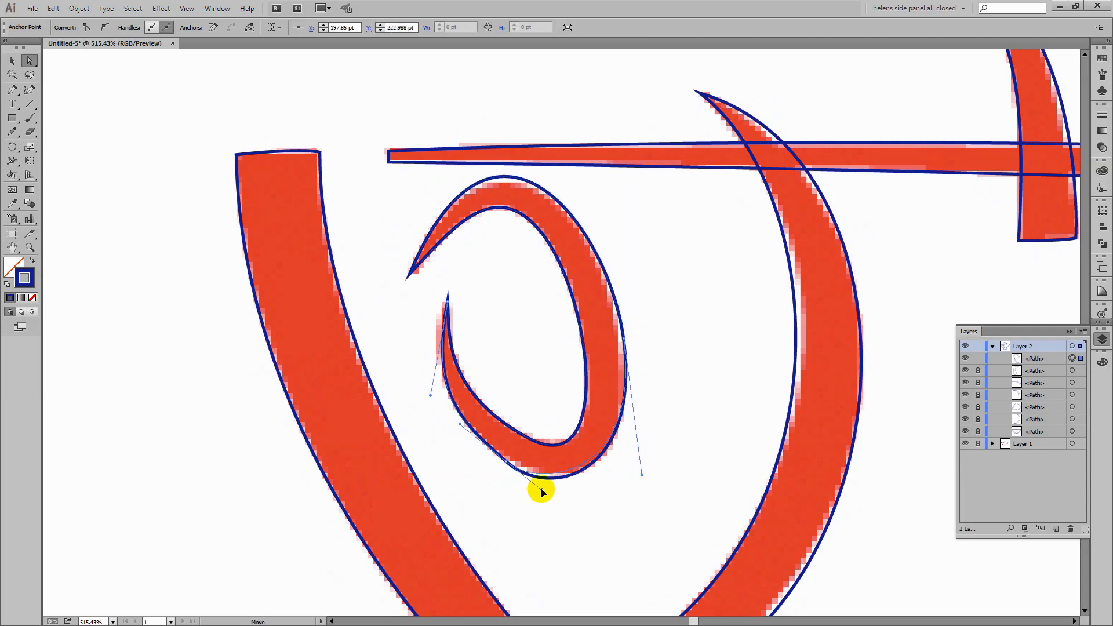
{"action": "left_click", "coordinate": [523, 486]}
- Reposition the eye's lower tip and inner bottom anchor, reshape their handles to fit the red shape, and lock the path
{"action": "left_click_drag", "start_coordinate": [447, 303], "coordinate": [441, 305]}
{"action": "left_click_drag", "start_coordinate": [424, 399], "coordinate": [435, 390]}
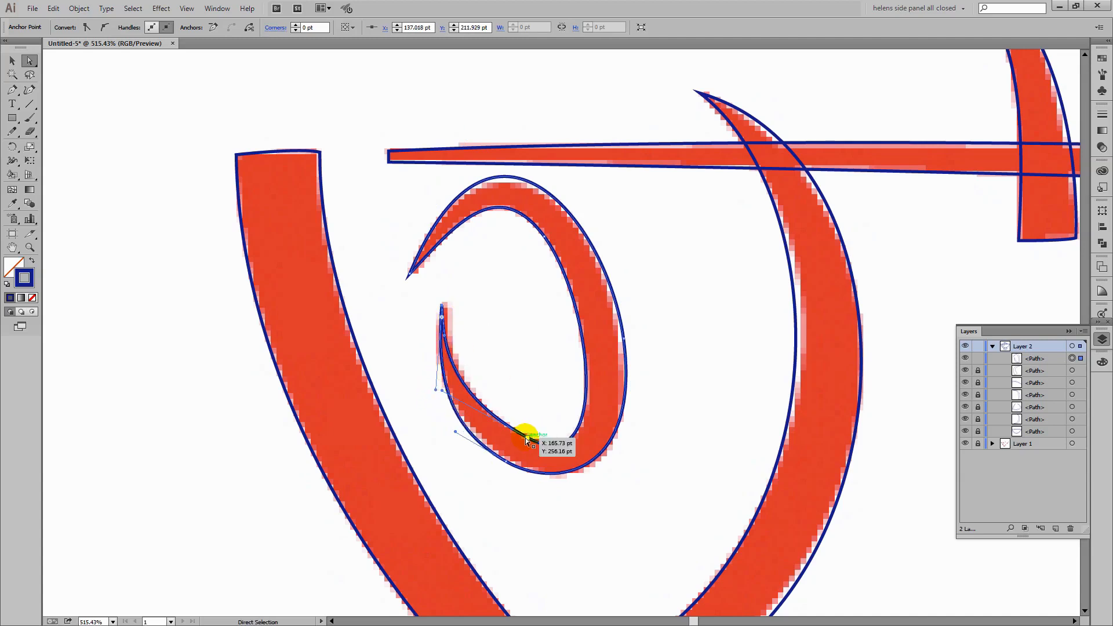
{"action": "left_click_drag", "start_coordinate": [525, 438], "coordinate": [520, 434]}
{"action": "left_click_drag", "start_coordinate": [606, 478], "coordinate": [620, 480]}
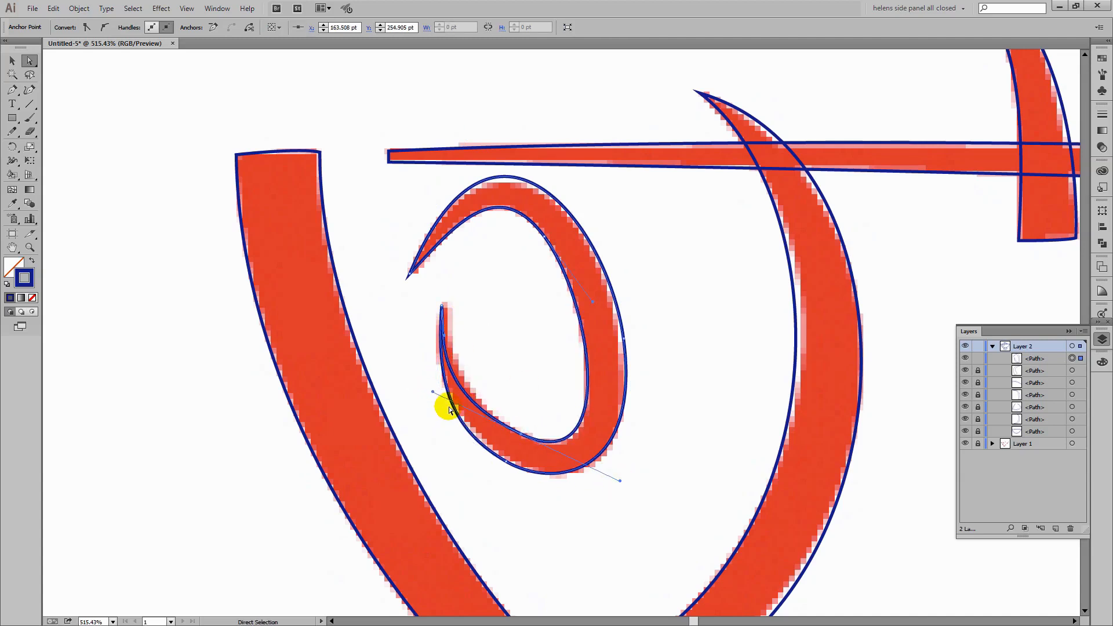
{"action": "left_click_drag", "start_coordinate": [430, 392], "coordinate": [463, 405]}
{"action": "left_click", "coordinate": [522, 433]}
{"action": "left_click_drag", "start_coordinate": [619, 481], "coordinate": [619, 481]}
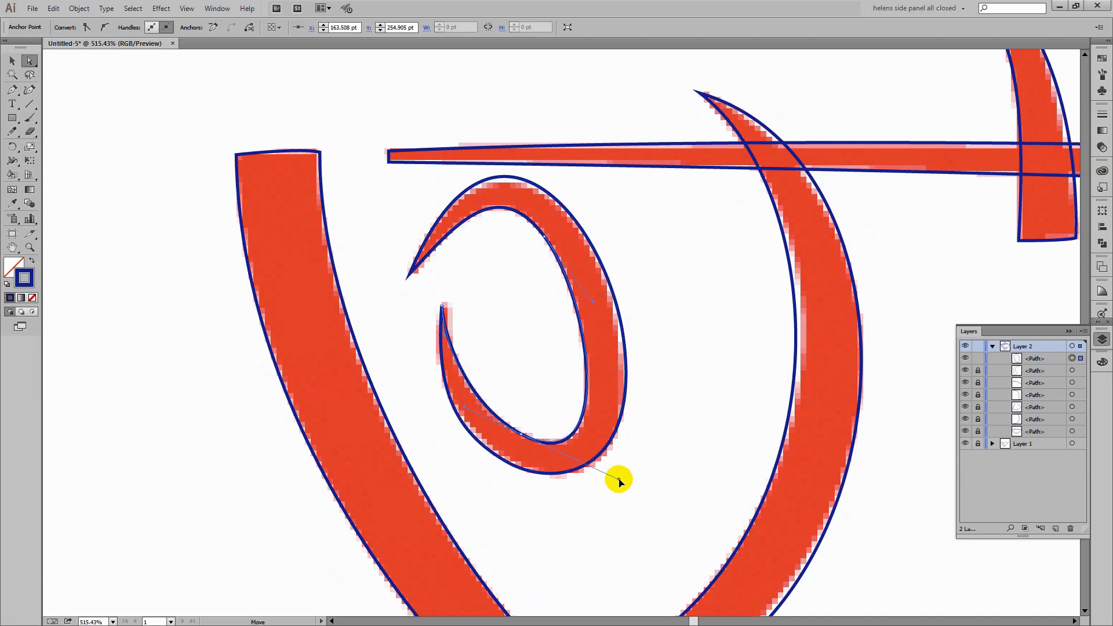
{"action": "left_click", "coordinate": [684, 436]}
{"action": "key", "text": "ctrl+0"}
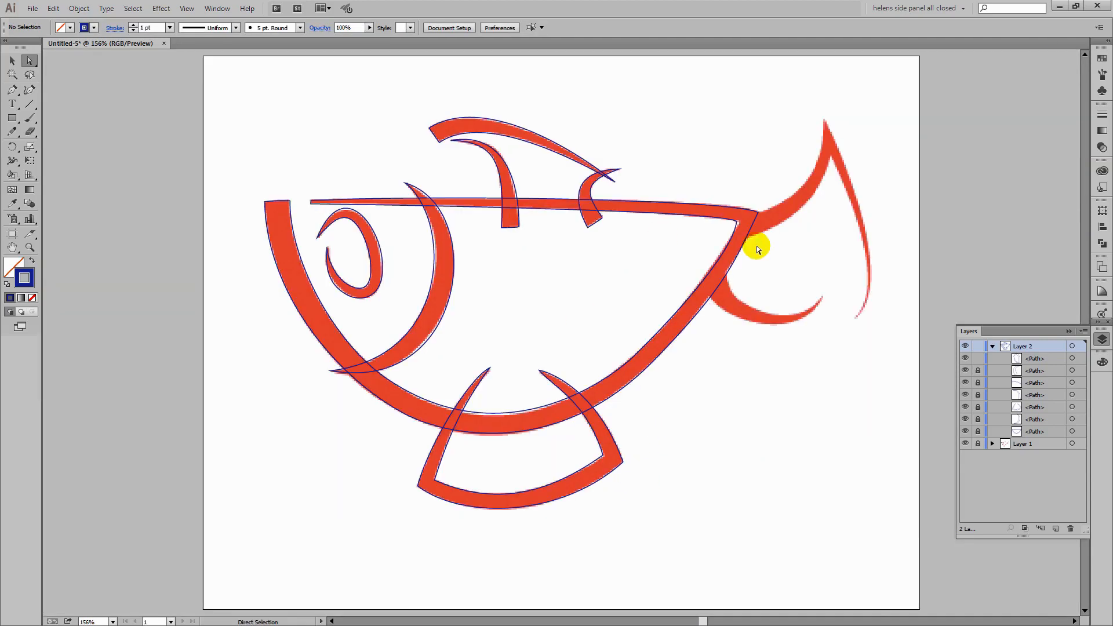
- Trace the upper tail fin with the Pen tool from its base up to the peak and down its outer edge to the lower point
{"action": "key", "text": "ctrl+space"}
{"action": "left_click_drag", "start_coordinate": [656, 111], "coordinate": [898, 368]}
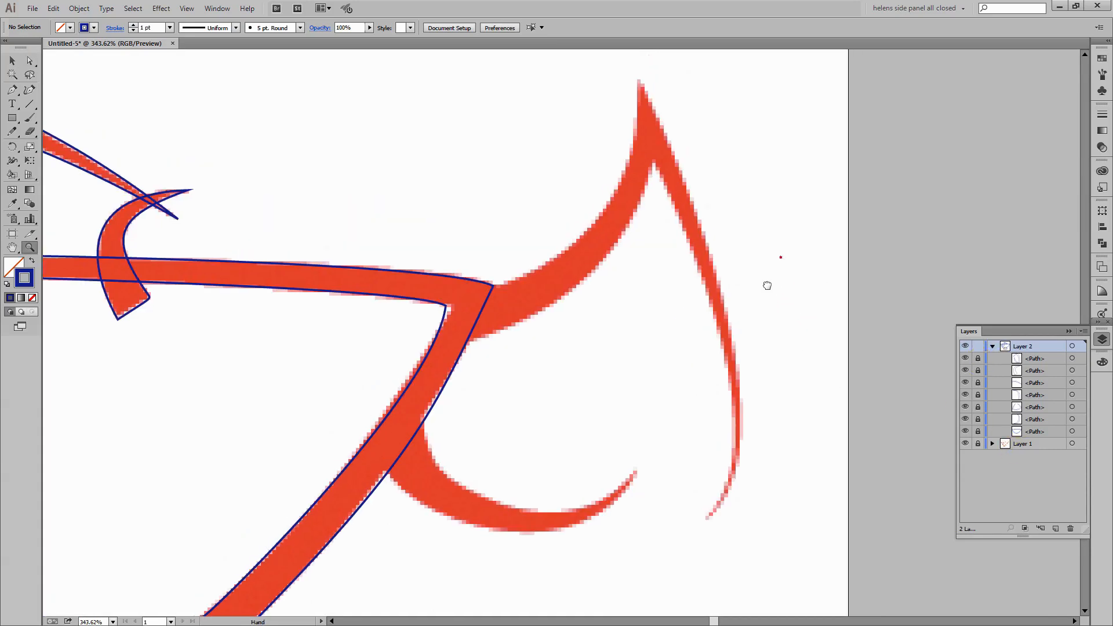
{"action": "left_click_drag", "start_coordinate": [767, 285], "coordinate": [761, 292]}
{"action": "left_click_drag", "start_coordinate": [633, 90], "coordinate": [628, 183]}
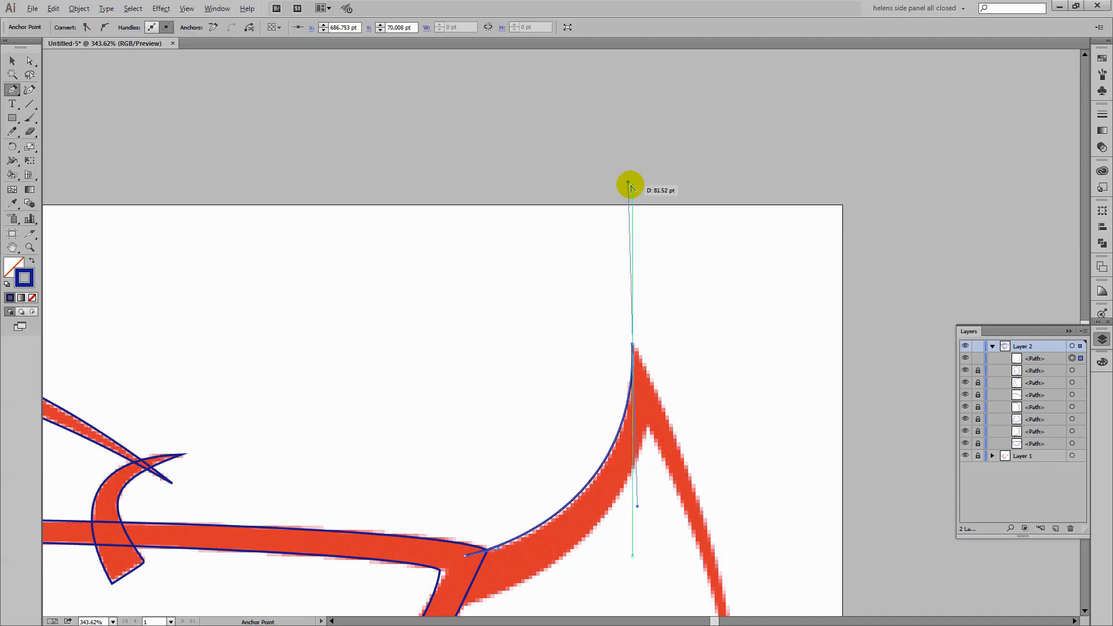
{"action": "left_click", "coordinate": [734, 555]}
{"action": "left_click_drag", "start_coordinate": [767, 588], "coordinate": [732, 244]}
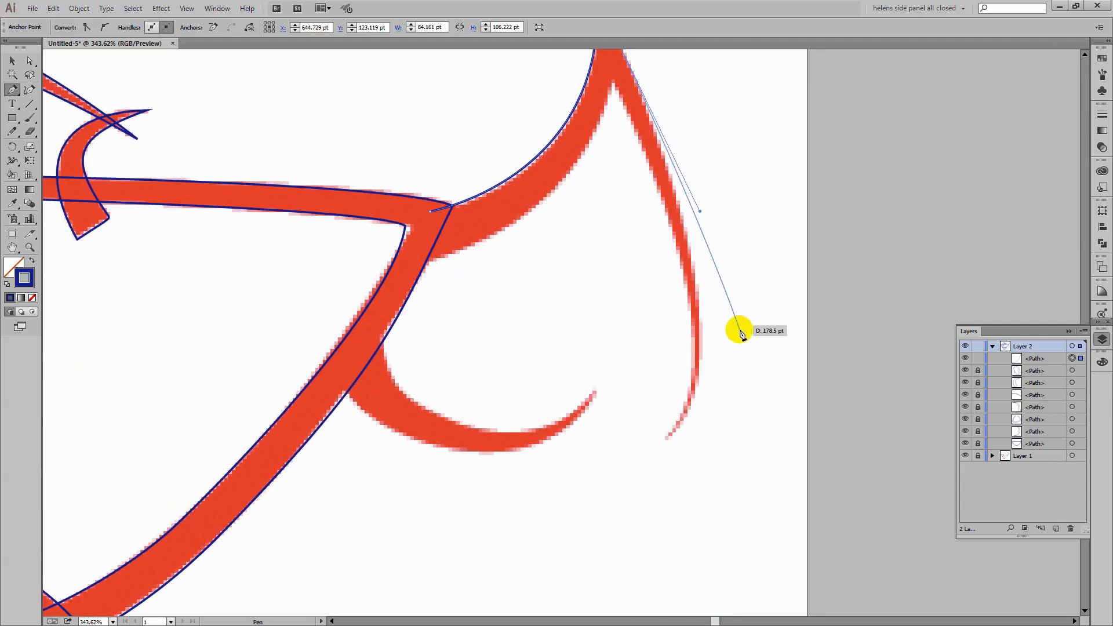
{"action": "mouse_move", "coordinate": [666, 441]}
{"action": "left_mouse_down"}
{"action": "mouse_move", "coordinate": [597, 490]}
{"action": "mouse_move", "coordinate": [683, 315]}
{"action": "left_mouse_up"}
- Trace the upper tail fin's inner edge up to the inner corner and back to the base, closing the shape
{"action": "left_click_drag", "start_coordinate": [614, 87], "coordinate": [530, 288]}
{"action": "left_click_drag", "start_coordinate": [649, 603], "coordinate": [638, 373]}
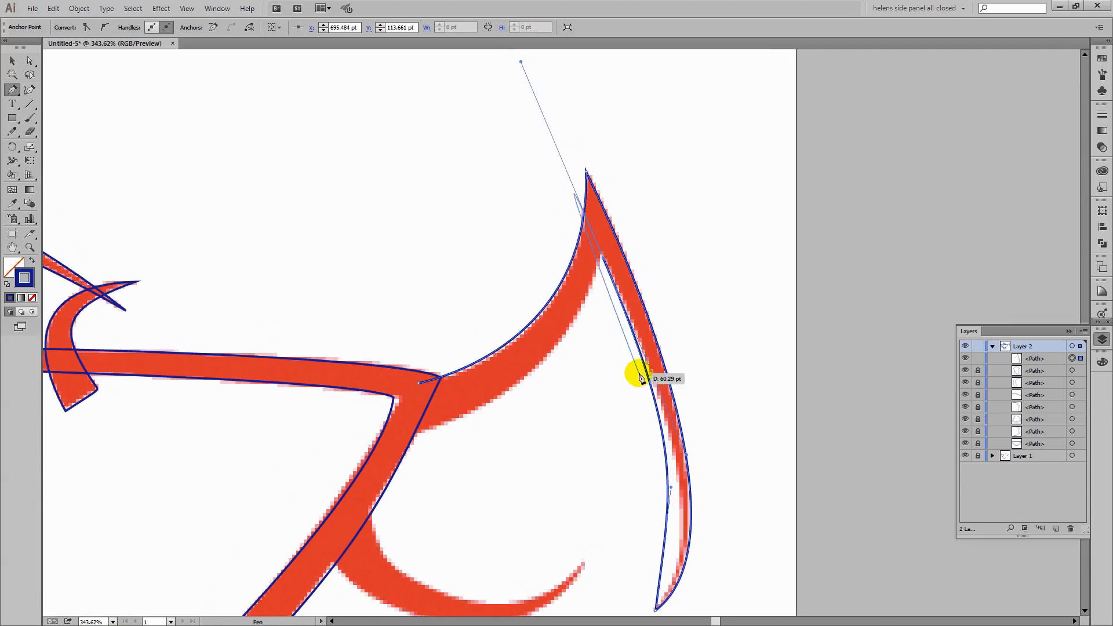
{"action": "left_click_drag", "start_coordinate": [522, 62], "coordinate": [545, 394]}
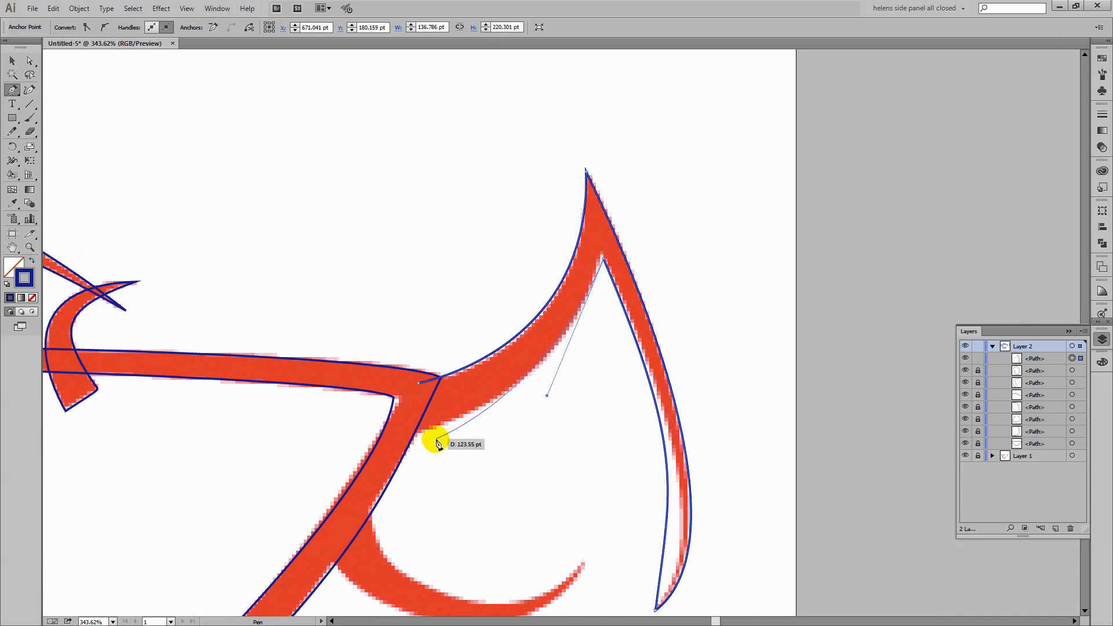
{"action": "left_click_drag", "start_coordinate": [401, 442], "coordinate": [410, 399]}
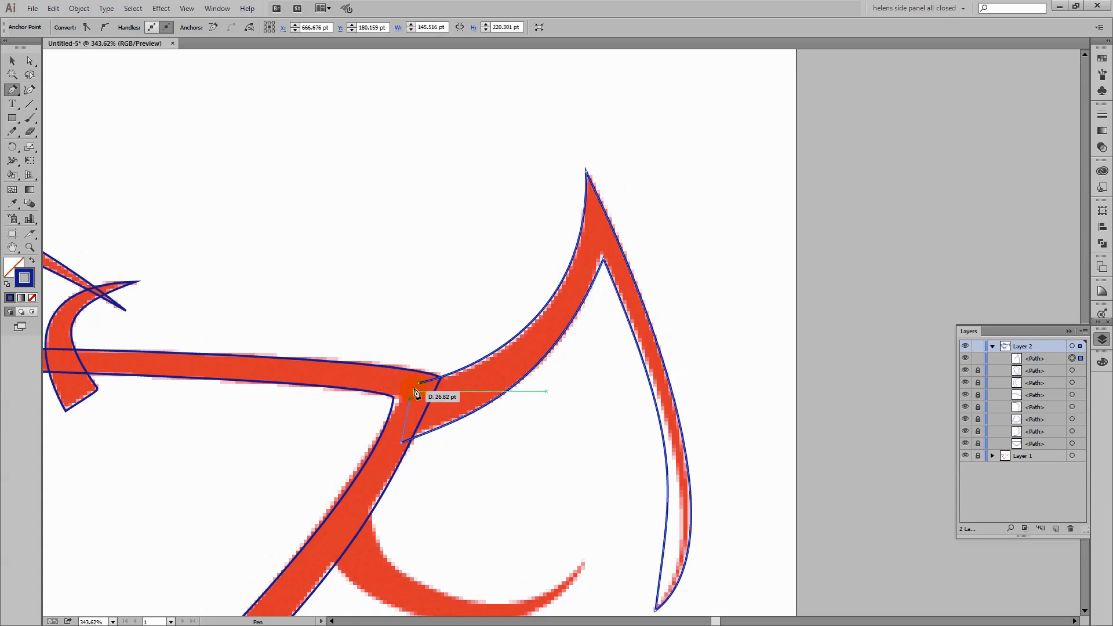
{"action": "left_click", "coordinate": [419, 383]}
- Reshape the handles at the upper tail fin's lower point and nudge its upper base anchor so the outline fits the red shape
{"action": "key", "text": "a"}
{"action": "left_click_drag", "start_coordinate": [715, 544], "coordinate": [664, 434]}
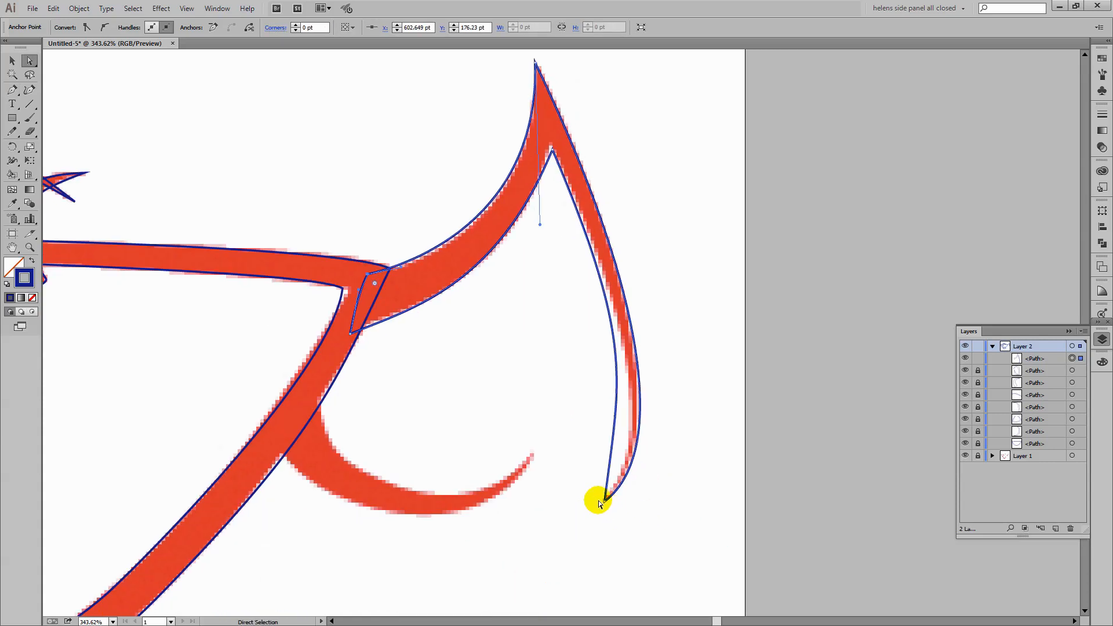
{"action": "left_click", "coordinate": [604, 501]}
{"action": "left_click_drag", "start_coordinate": [620, 377], "coordinate": [646, 423]}
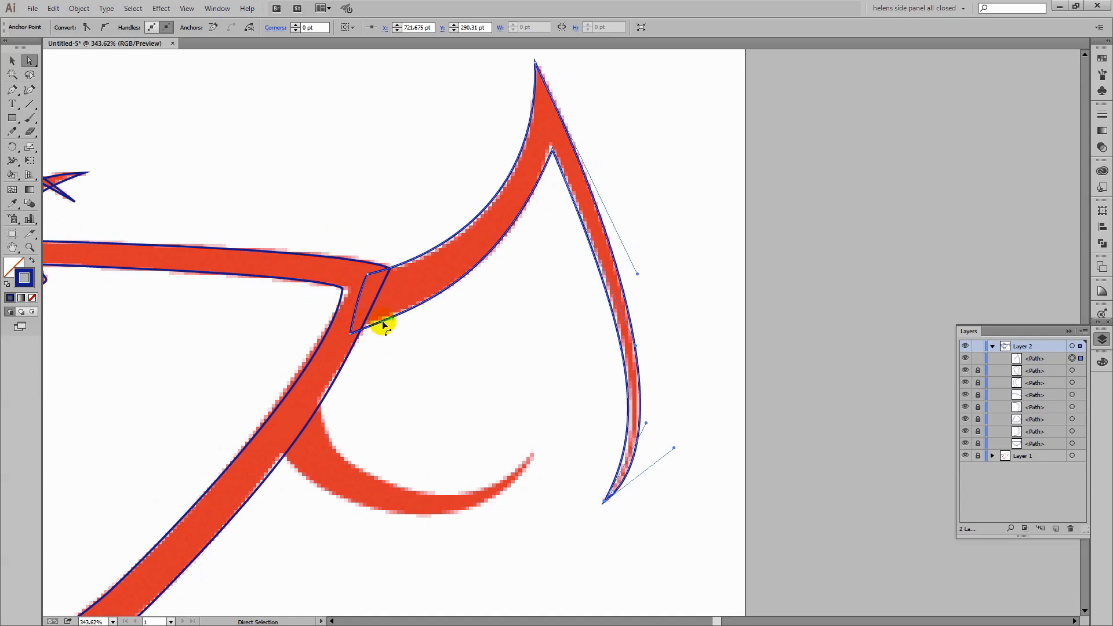
{"action": "left_click", "coordinate": [365, 274]}
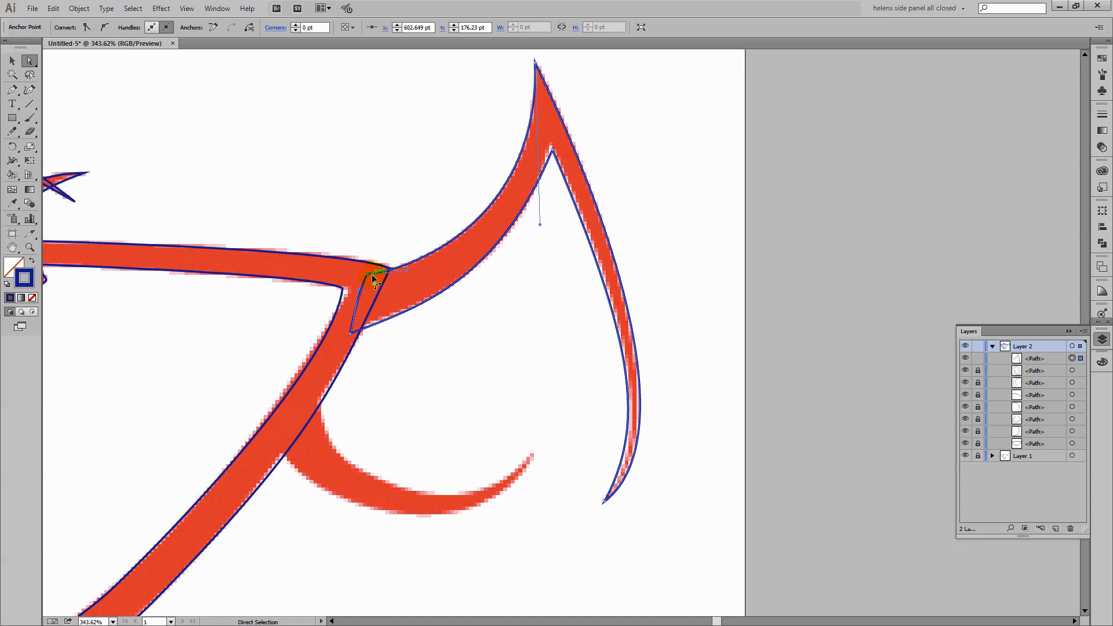
{"action": "left_click_drag", "start_coordinate": [365, 274], "coordinate": [413, 270]}
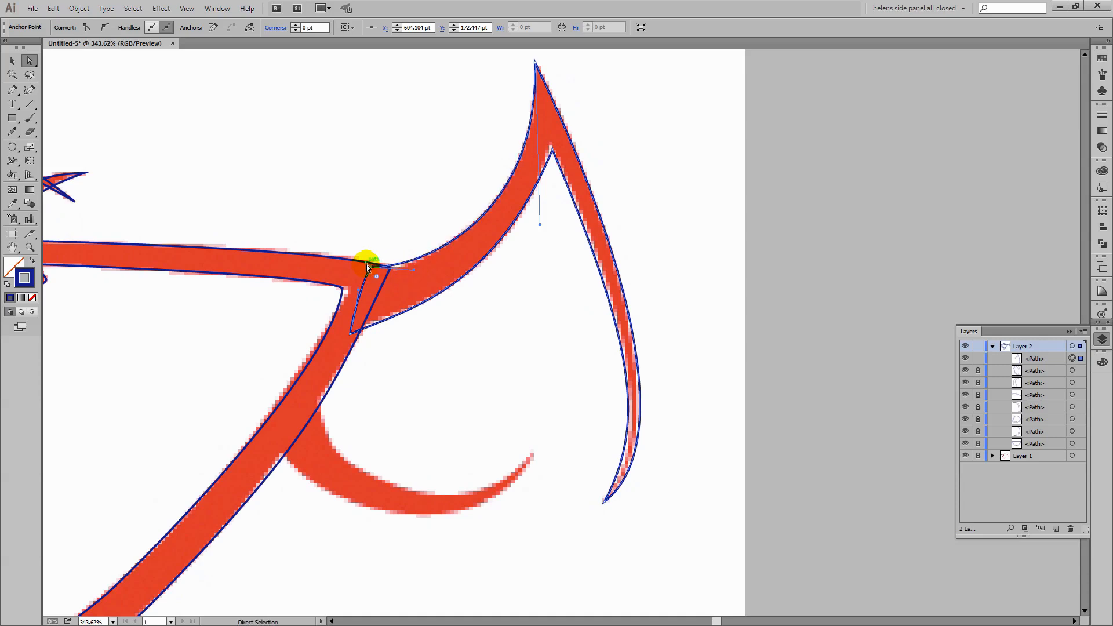
{"action": "left_click", "coordinate": [371, 271]}
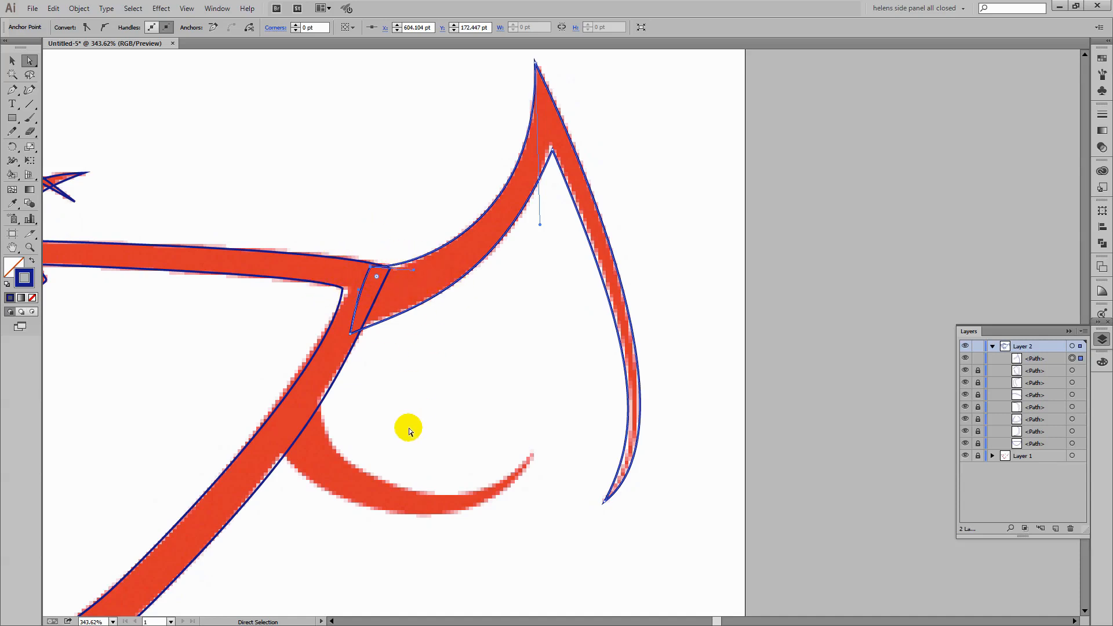
- Outline the lower tail fin with the Pen tool from its base along the bottom edge to the tip and back, closing the shape
{"action": "left_click", "coordinate": [12, 90]}
{"action": "left_click", "coordinate": [284, 475]}
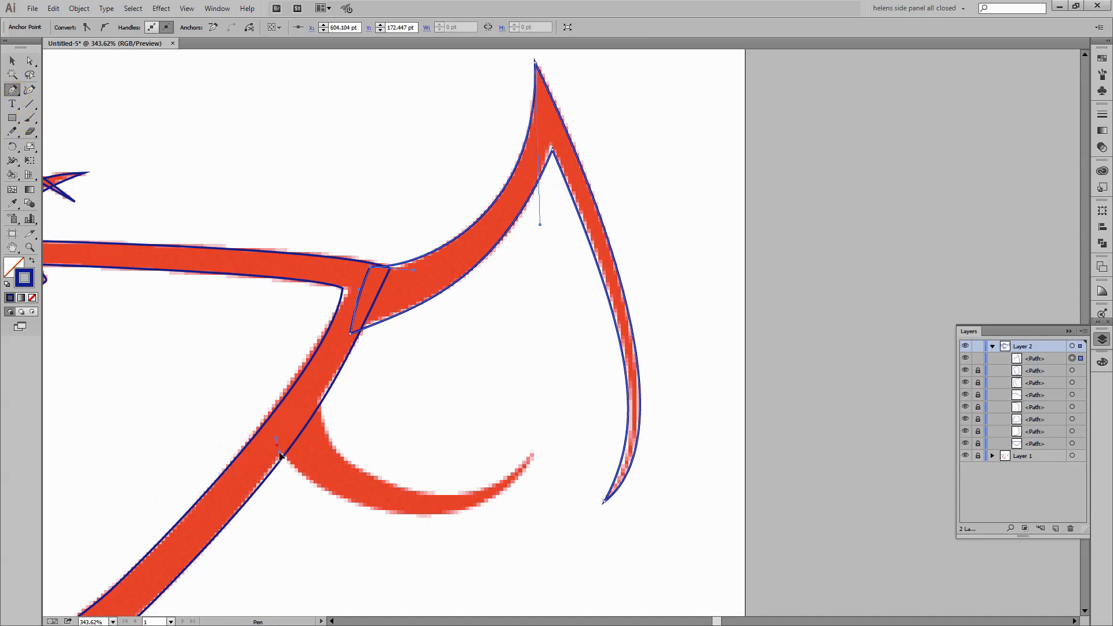
{"action": "left_click", "coordinate": [290, 466]}
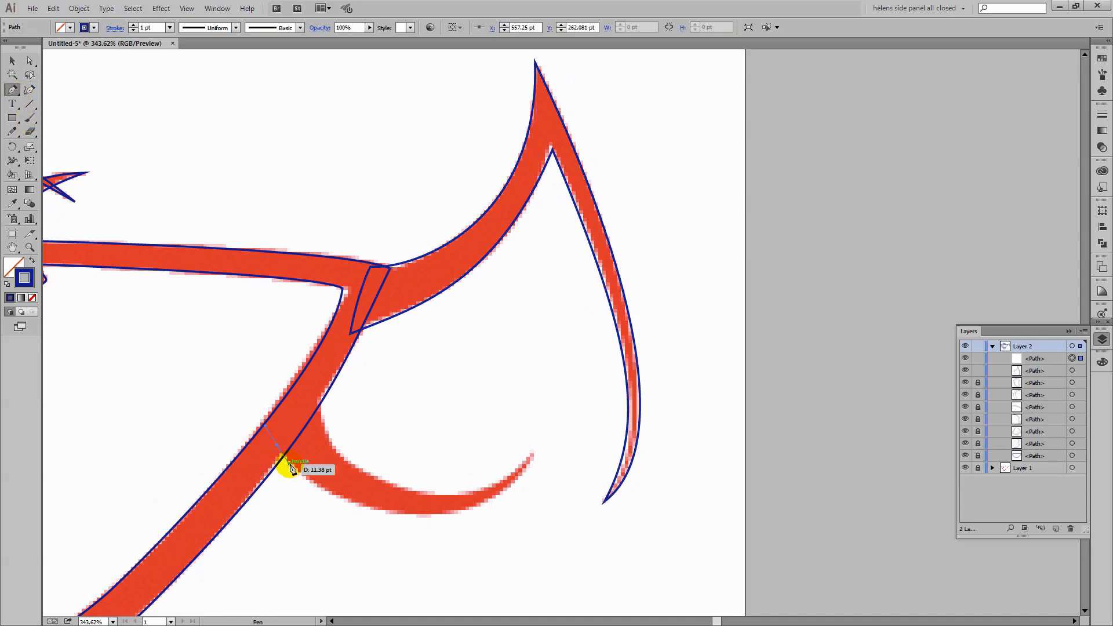
{"action": "left_click_drag", "start_coordinate": [532, 458], "coordinate": [446, 509]}
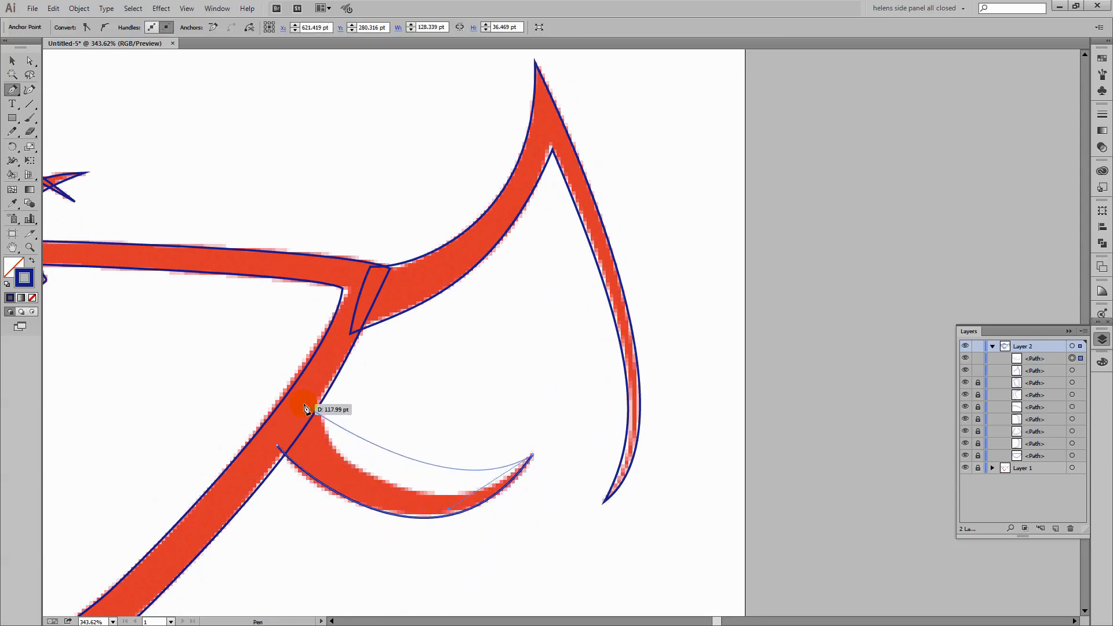
{"action": "left_click_drag", "start_coordinate": [319, 398], "coordinate": [261, 276]}
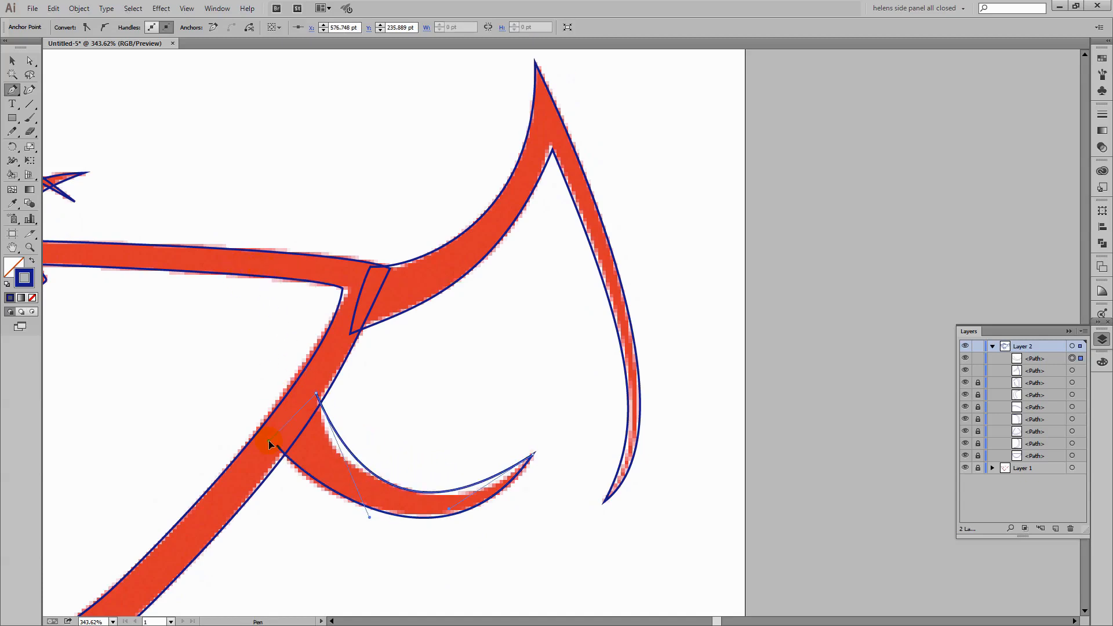
{"action": "left_click", "coordinate": [279, 449]}
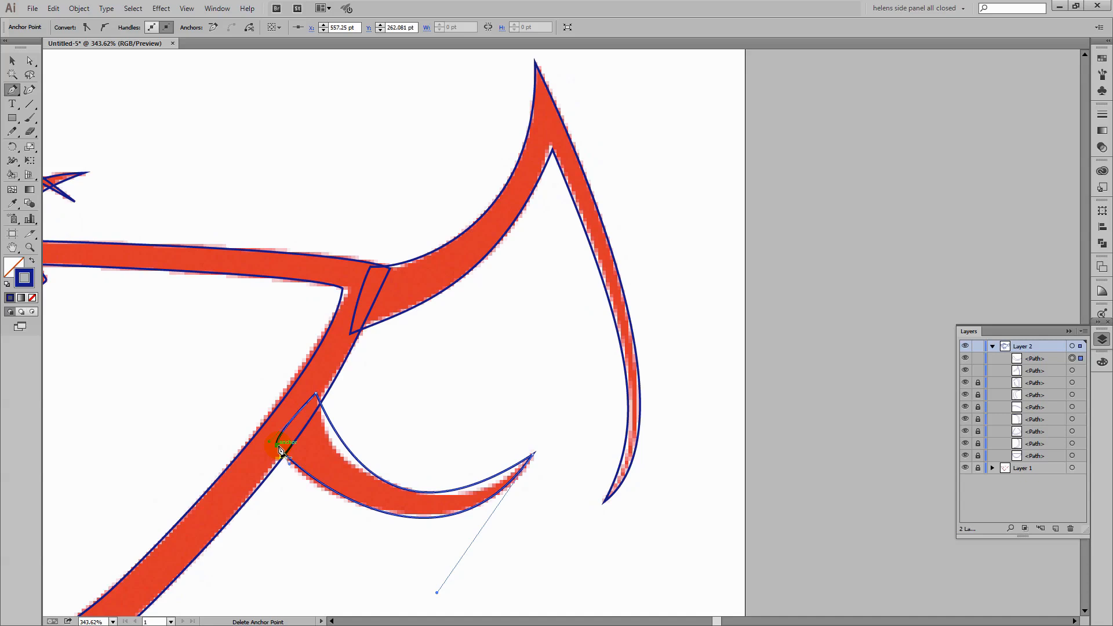
- Bend the handle at the lower tail fin's tip so the upper edge curves closer to the red shape
{"action": "key", "text": "a"}
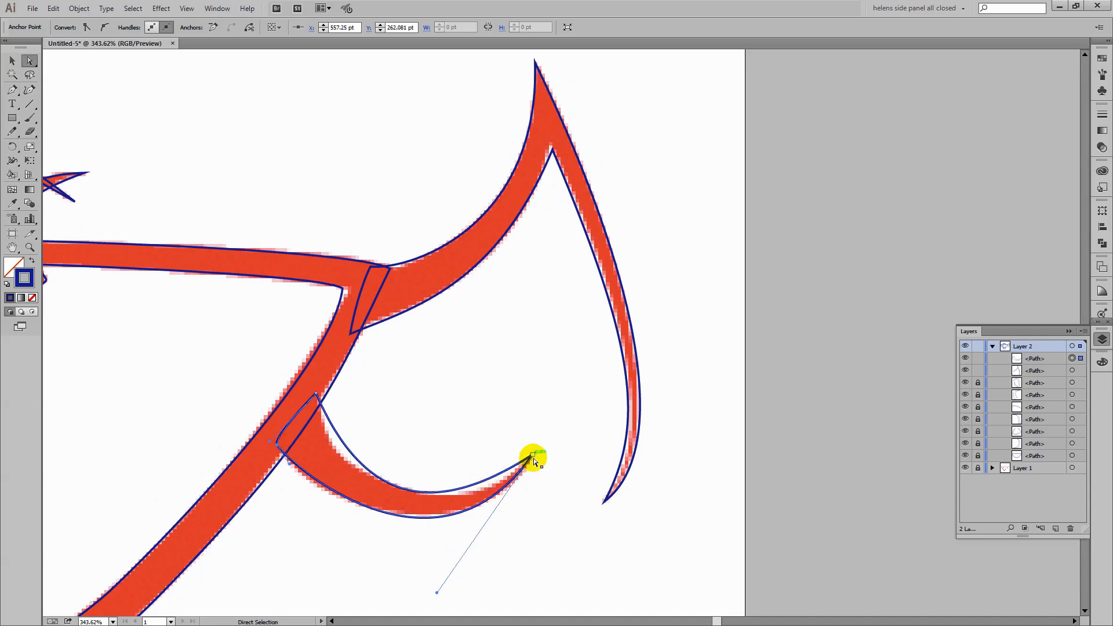
{"action": "left_click", "coordinate": [530, 455]}
{"action": "left_click_drag", "start_coordinate": [451, 535], "coordinate": [452, 535]}
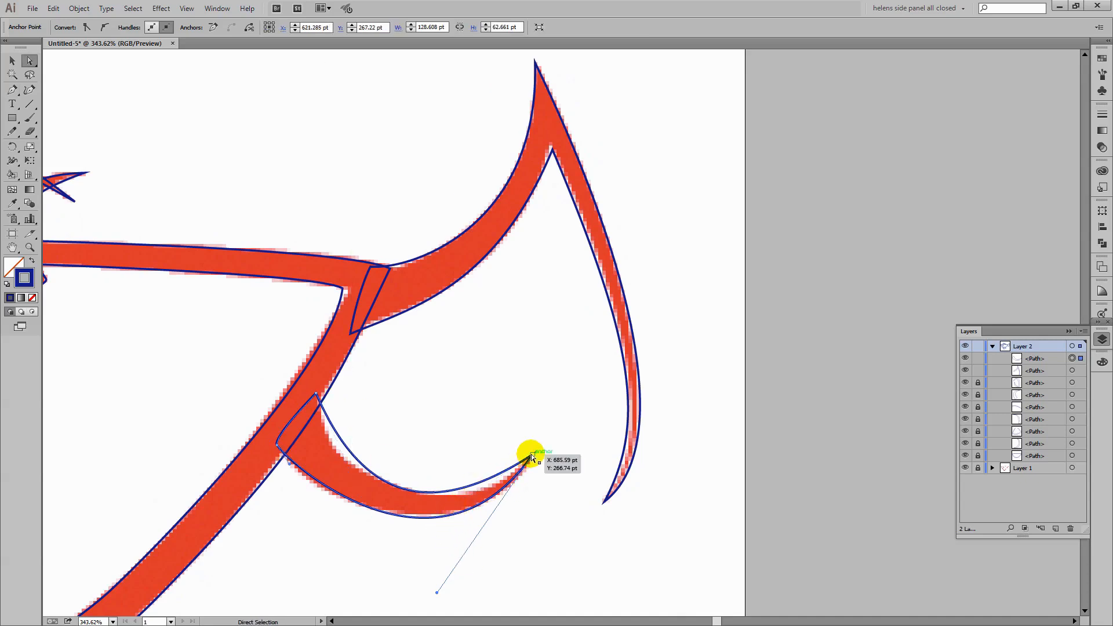
{"action": "left_click", "coordinate": [529, 454]}
{"action": "left_click", "coordinate": [453, 517]}
{"action": "left_click", "coordinate": [534, 457]}
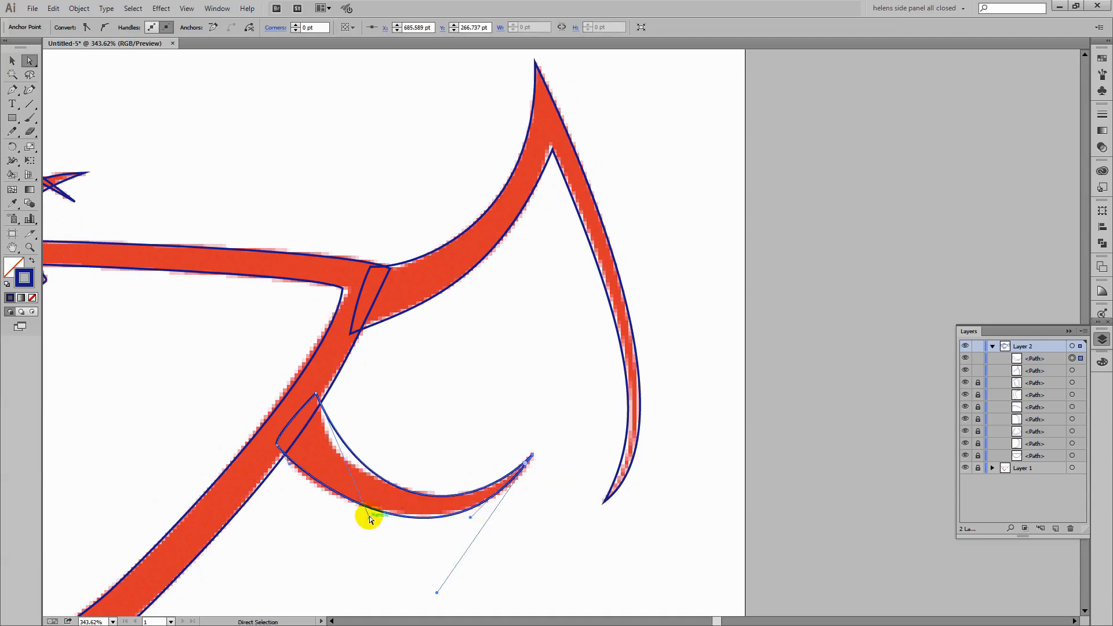
- Adjust the lower tail fin's base handles and the tip's bottom-edge handle to fit the red shape, and deselect the path
{"action": "left_click_drag", "start_coordinate": [370, 519], "coordinate": [337, 513]}
{"action": "left_click_drag", "start_coordinate": [436, 592], "coordinate": [447, 584]}
{"action": "left_click_drag", "start_coordinate": [289, 468], "coordinate": [283, 475]}
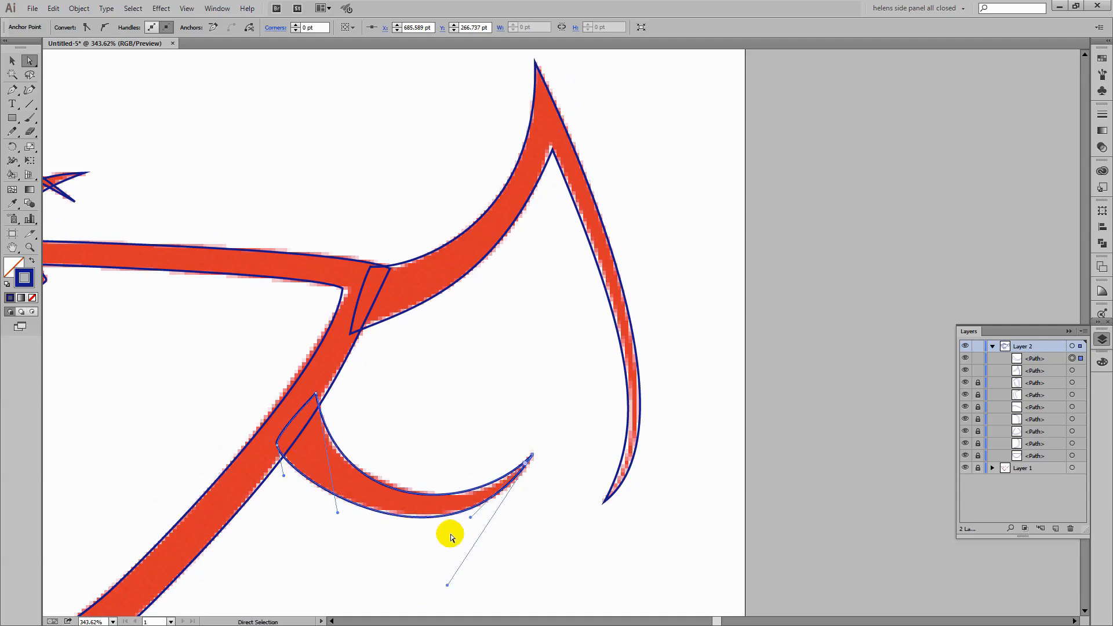
{"action": "left_click_drag", "start_coordinate": [447, 585], "coordinate": [445, 576]}
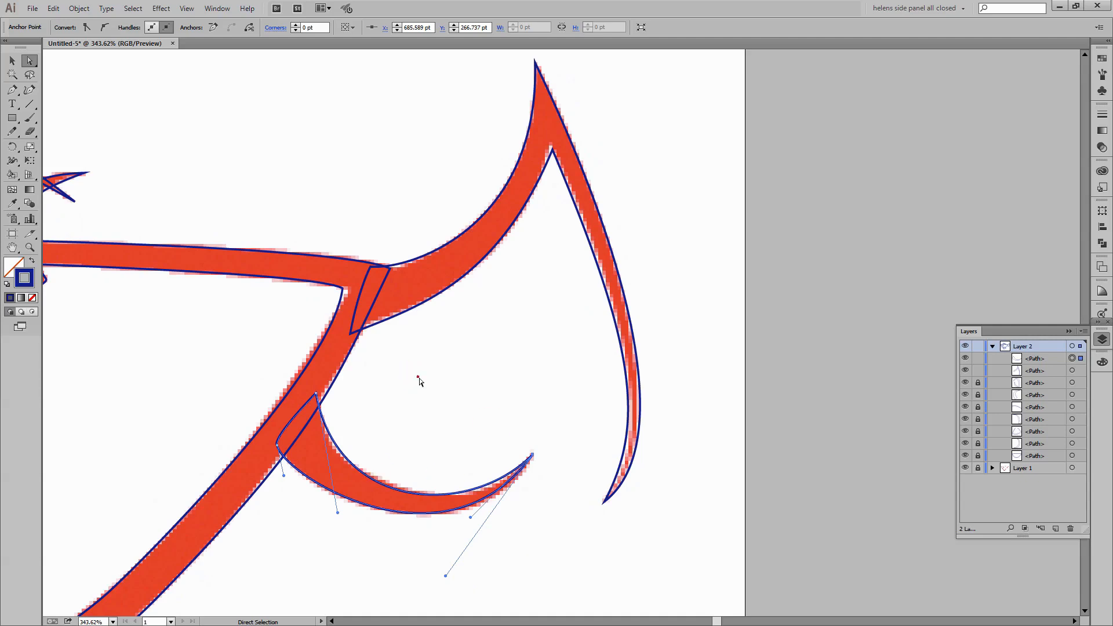
{"action": "left_click", "coordinate": [499, 412]}
- With all the traced paths unlocked, hide Layer 1 and select every fish outline on Layer 2
{"action": "key", "text": "ctrl+0"}
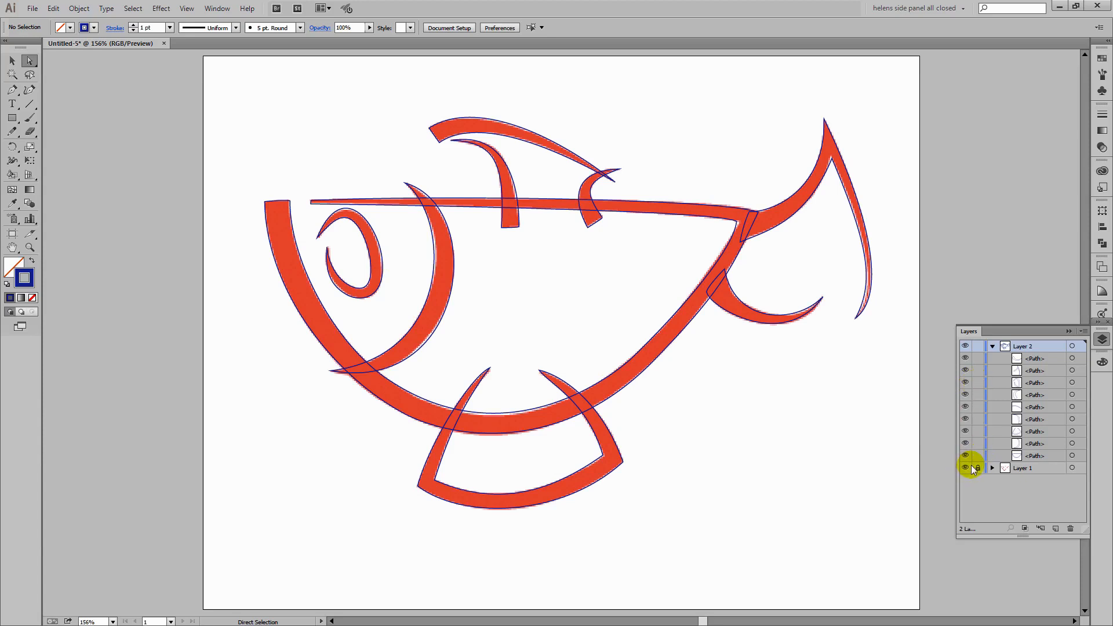
{"action": "left_click", "coordinate": [965, 468]}
{"action": "key", "text": "v"}
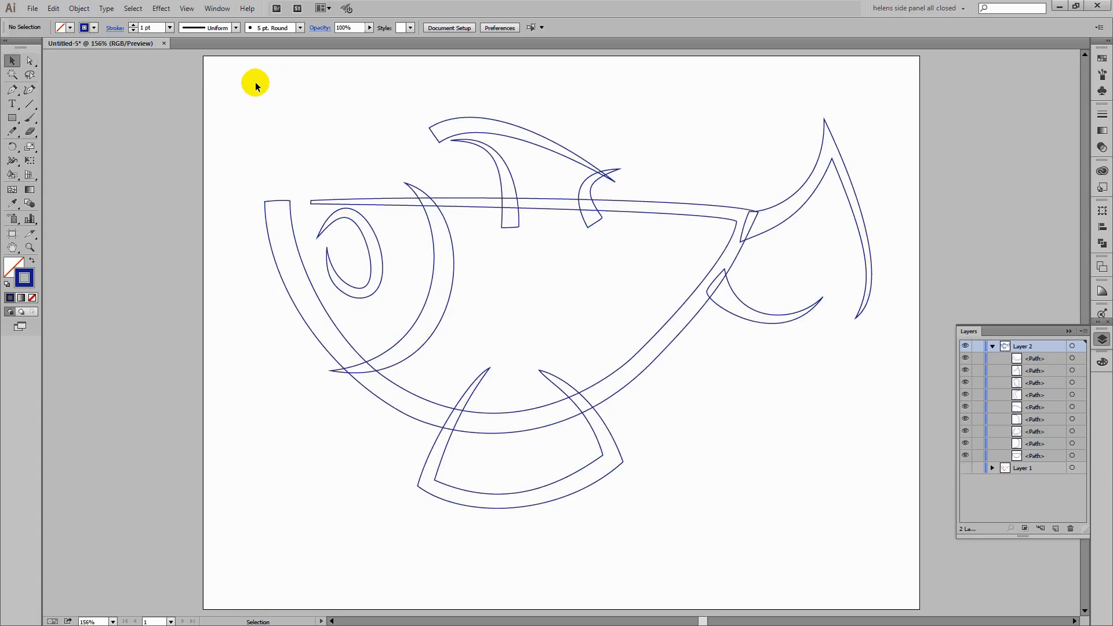
{"action": "mouse_move", "coordinate": [231, 87]}
{"action": "left_mouse_down"}
{"action": "mouse_move", "coordinate": [822, 504]}
{"action": "mouse_move", "coordinate": [885, 477]}
{"action": "mouse_move", "coordinate": [875, 478]}
{"action": "left_mouse_up"}
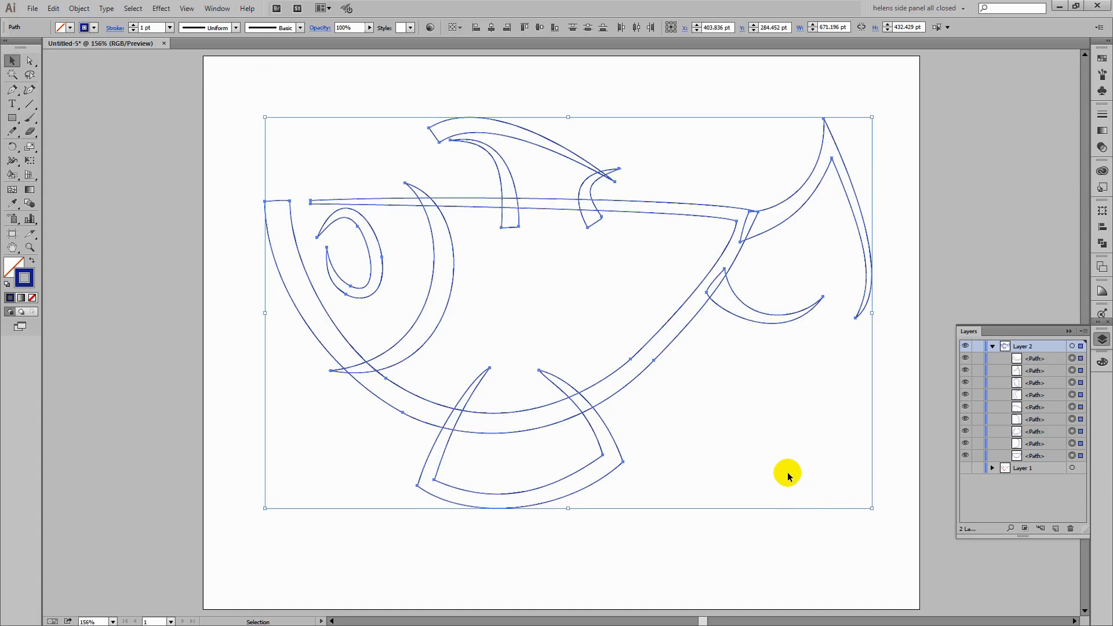
- Merge the selected fish outlines with the Pathfinder Unite shape mode, and inspect the resulting group by toggling each of its paths' visibility
{"action": "left_click", "coordinate": [1100, 246]}
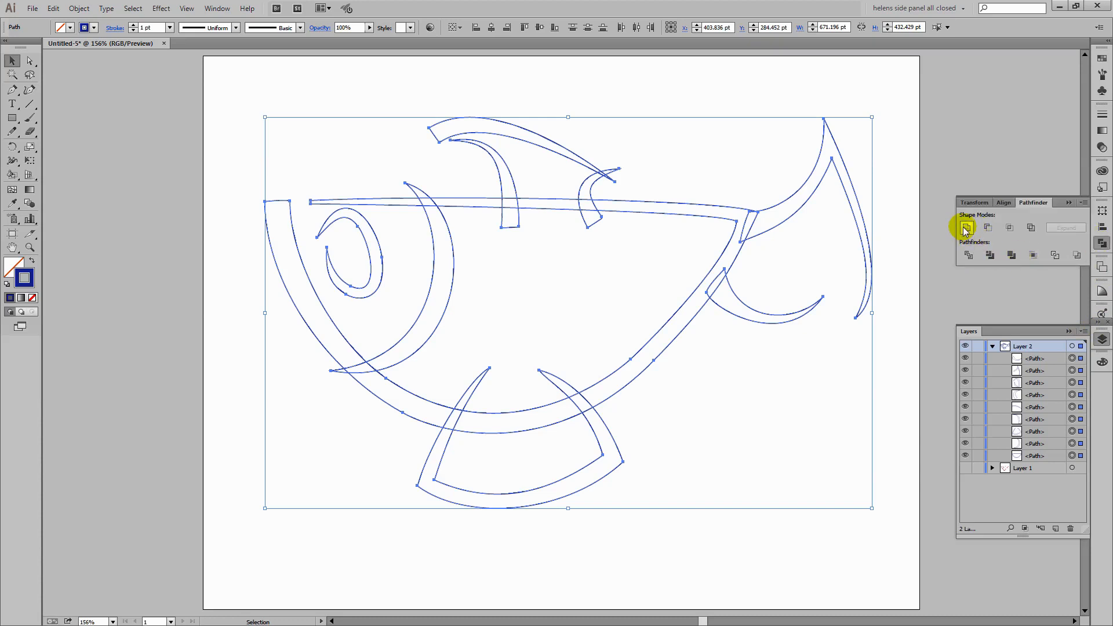
{"action": "left_click", "coordinate": [965, 227]}
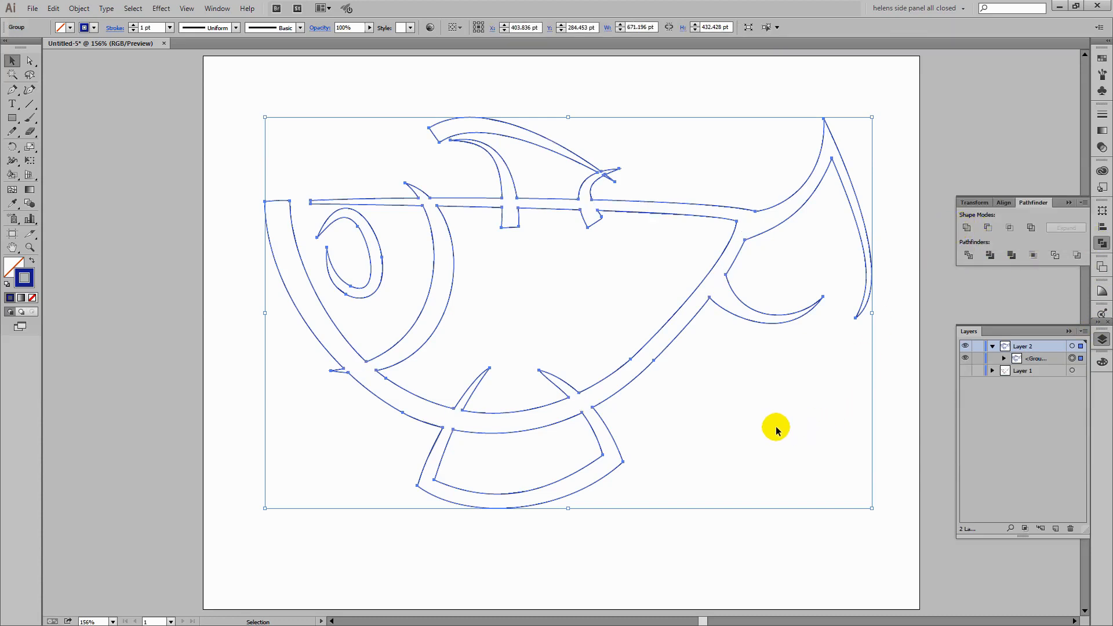
{"action": "left_click", "coordinate": [1003, 359]}
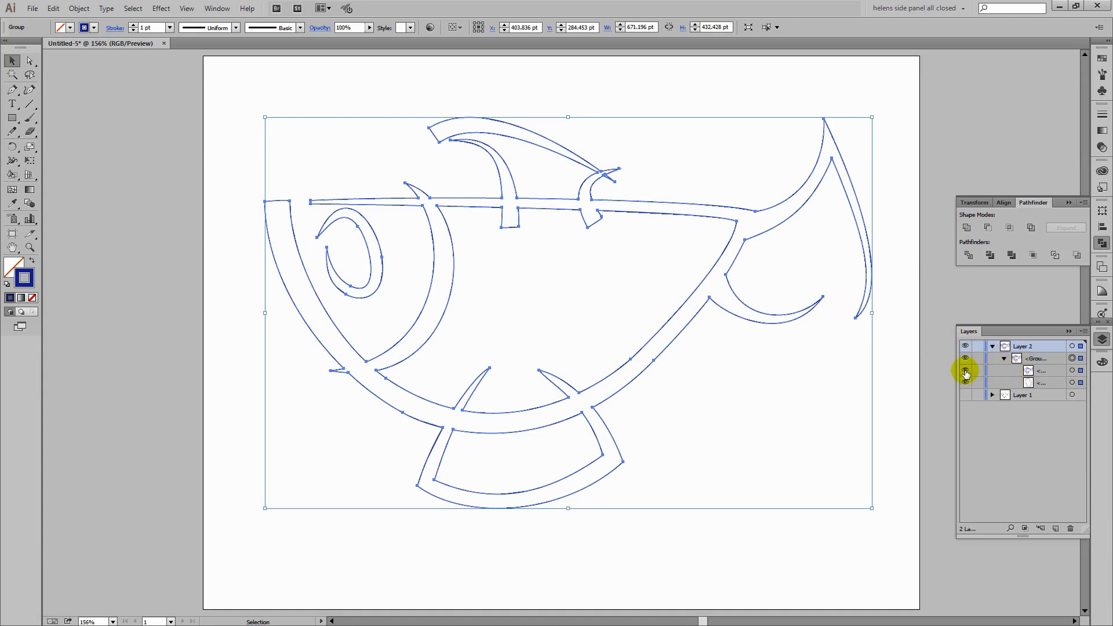
{"action": "left_click", "coordinate": [965, 371]}
{"action": "left_click", "coordinate": [965, 373]}
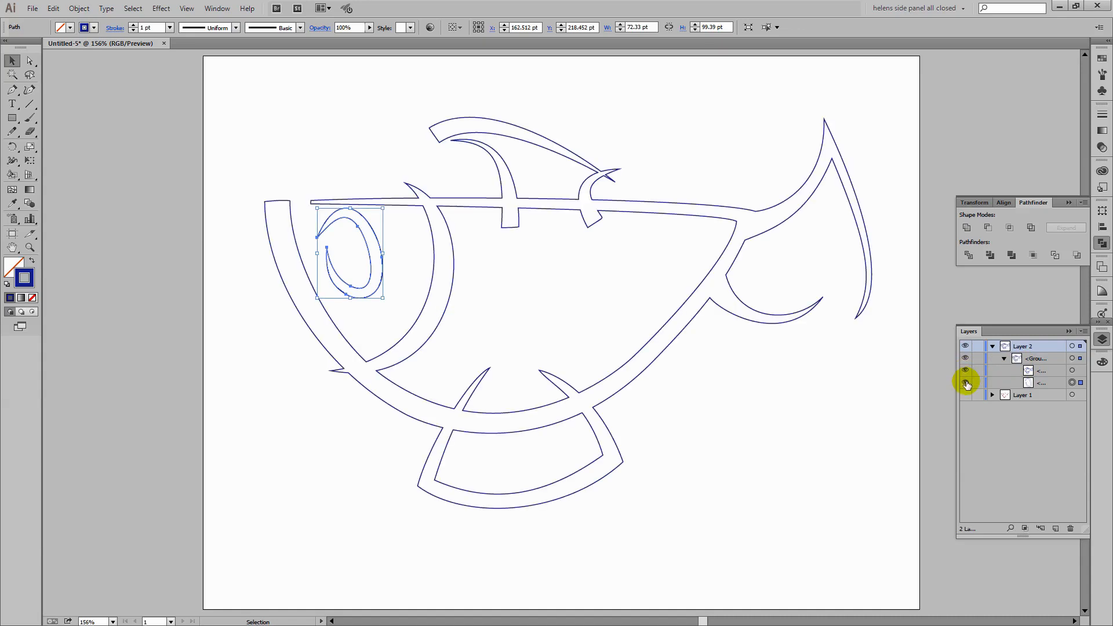
{"action": "left_click", "coordinate": [965, 383]}
{"action": "left_click", "coordinate": [965, 383]}
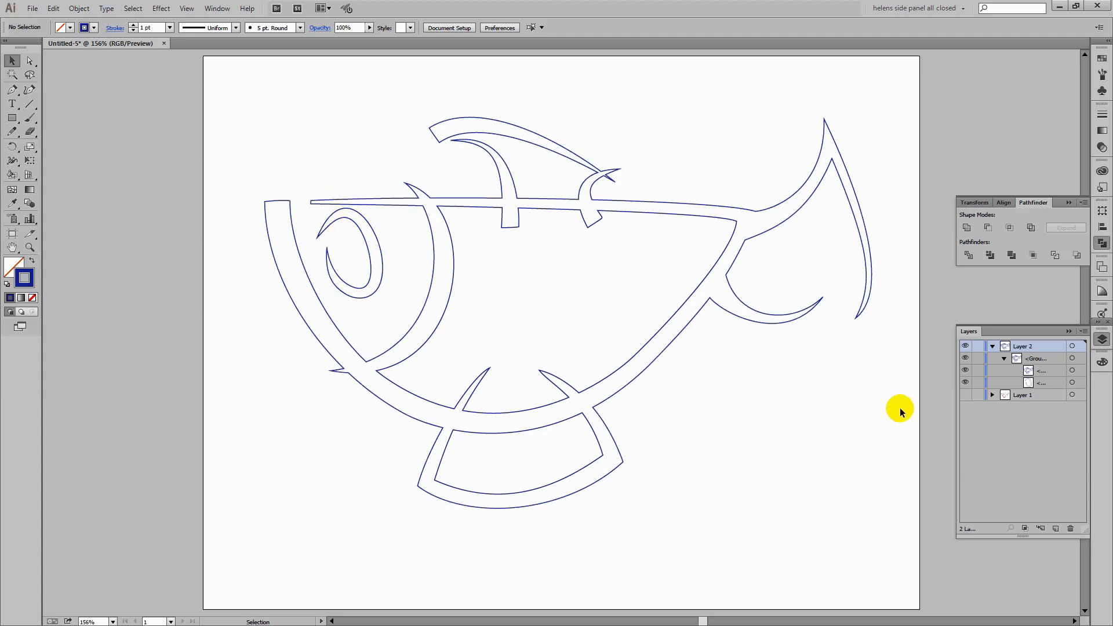
{"action": "left_click", "coordinate": [1003, 358]}
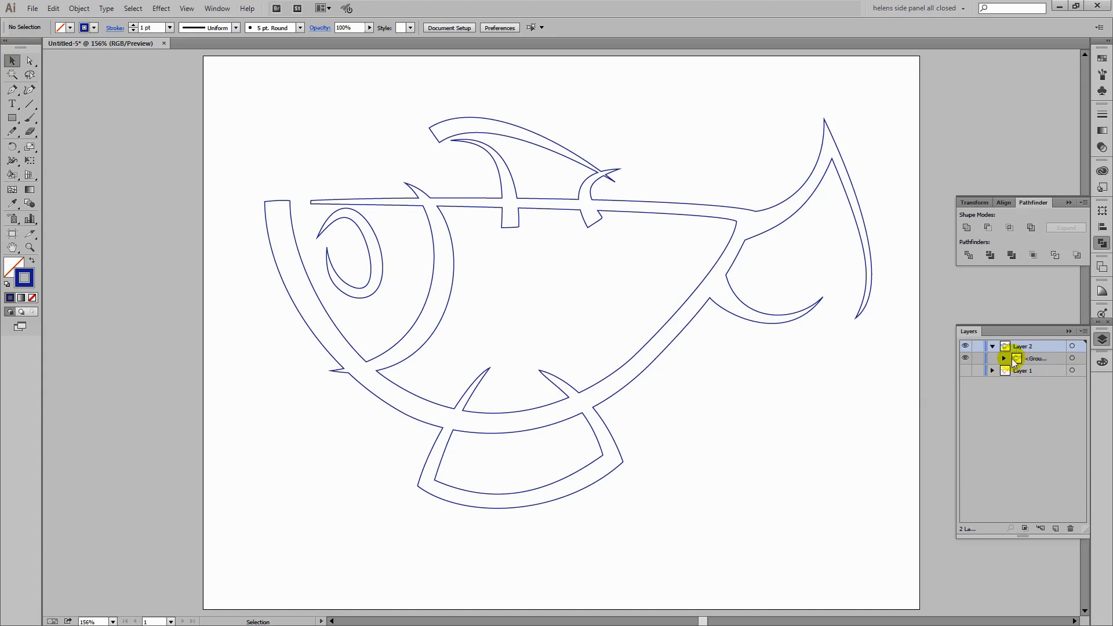
- Select the merged fish group, swap its fill and stroke so it has a solid blue fill and no stroke, and deselect it
{"action": "left_click", "coordinate": [1073, 359]}
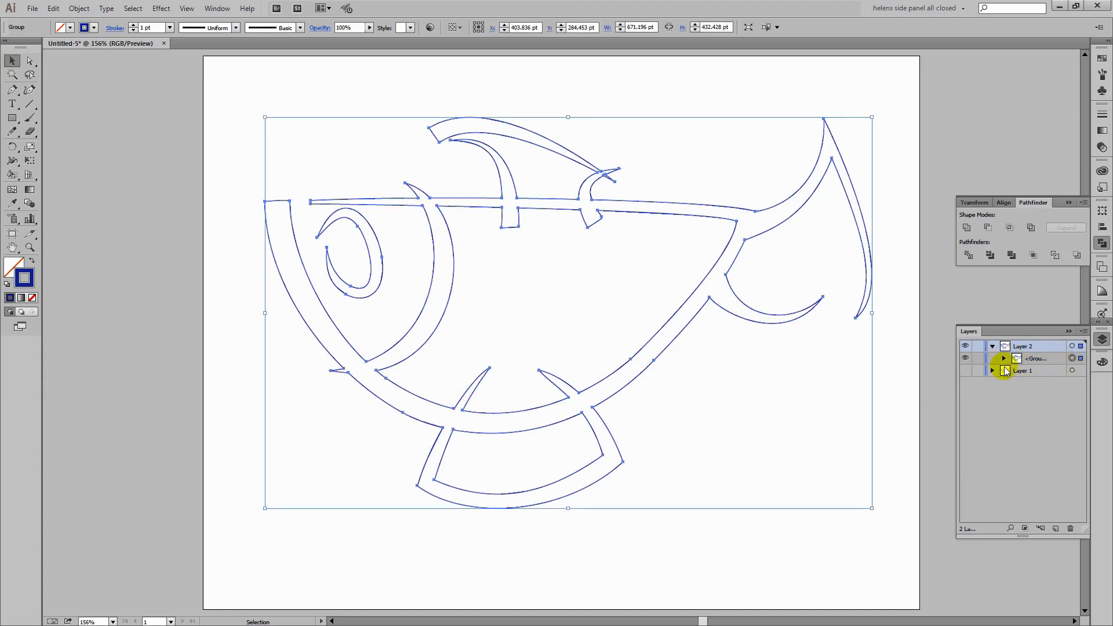
{"action": "left_click", "coordinate": [31, 261]}
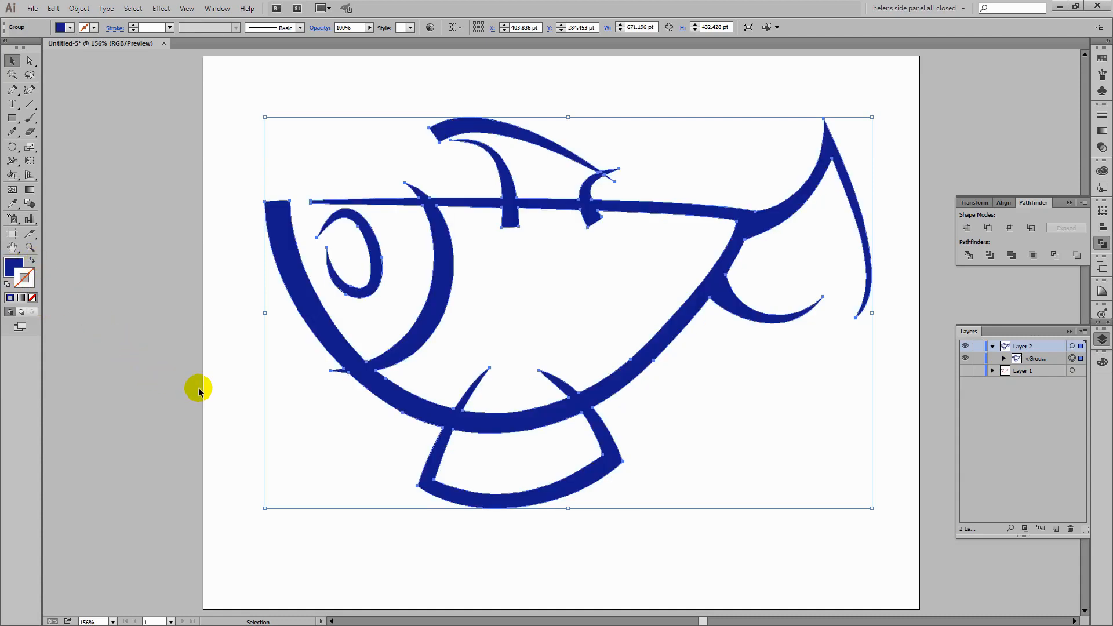
{"action": "left_click", "coordinate": [381, 483]}
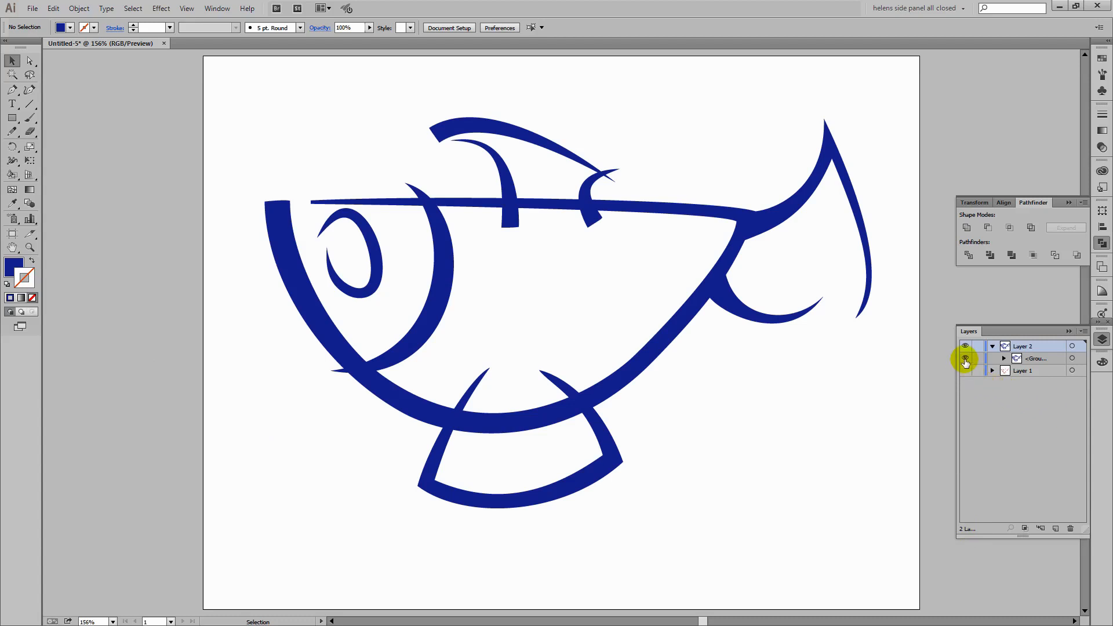
- Compare the blue fish with the original image by showing Layer 1, toggling the group's visibility, and hiding Layer 1 again
{"action": "left_click", "coordinate": [965, 370]}
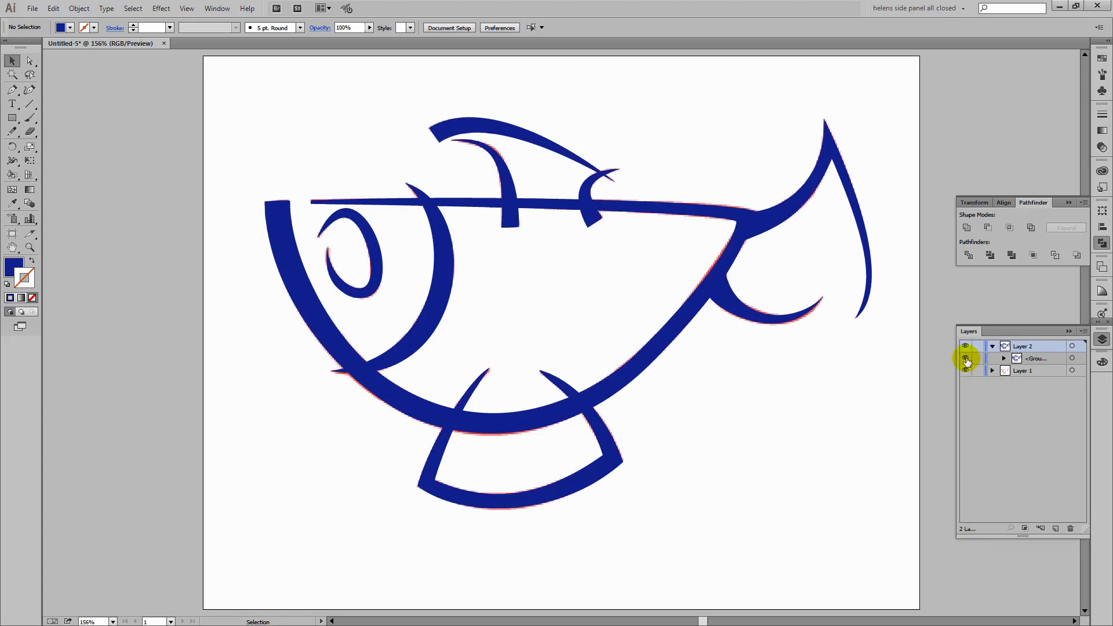
{"action": "left_click", "coordinate": [965, 359]}
{"action": "left_click", "coordinate": [964, 358]}
{"action": "left_click", "coordinate": [964, 371]}
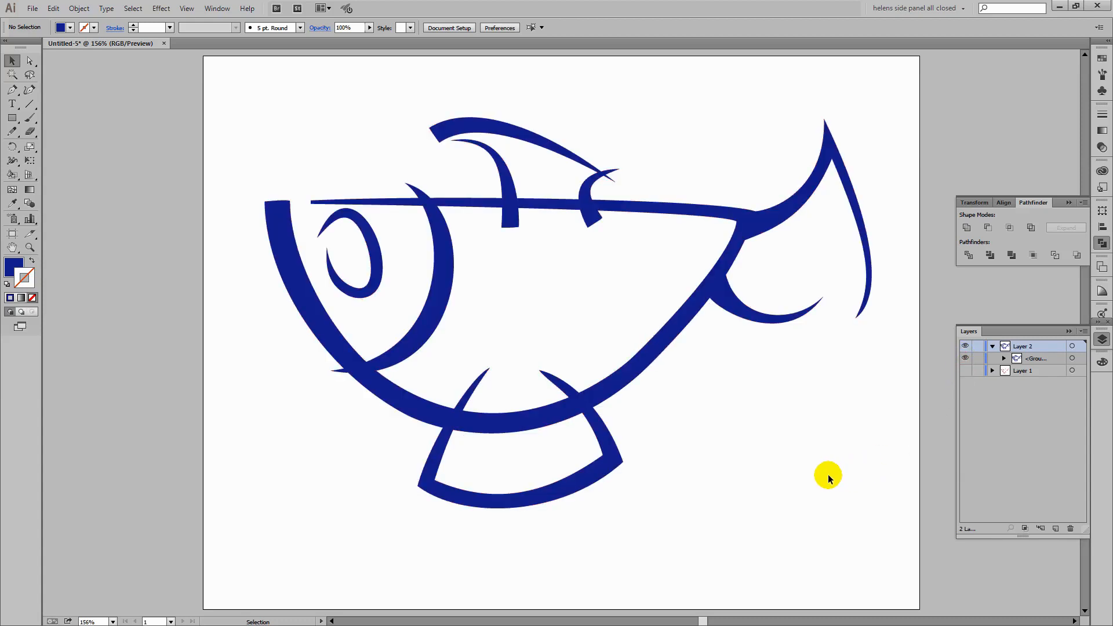